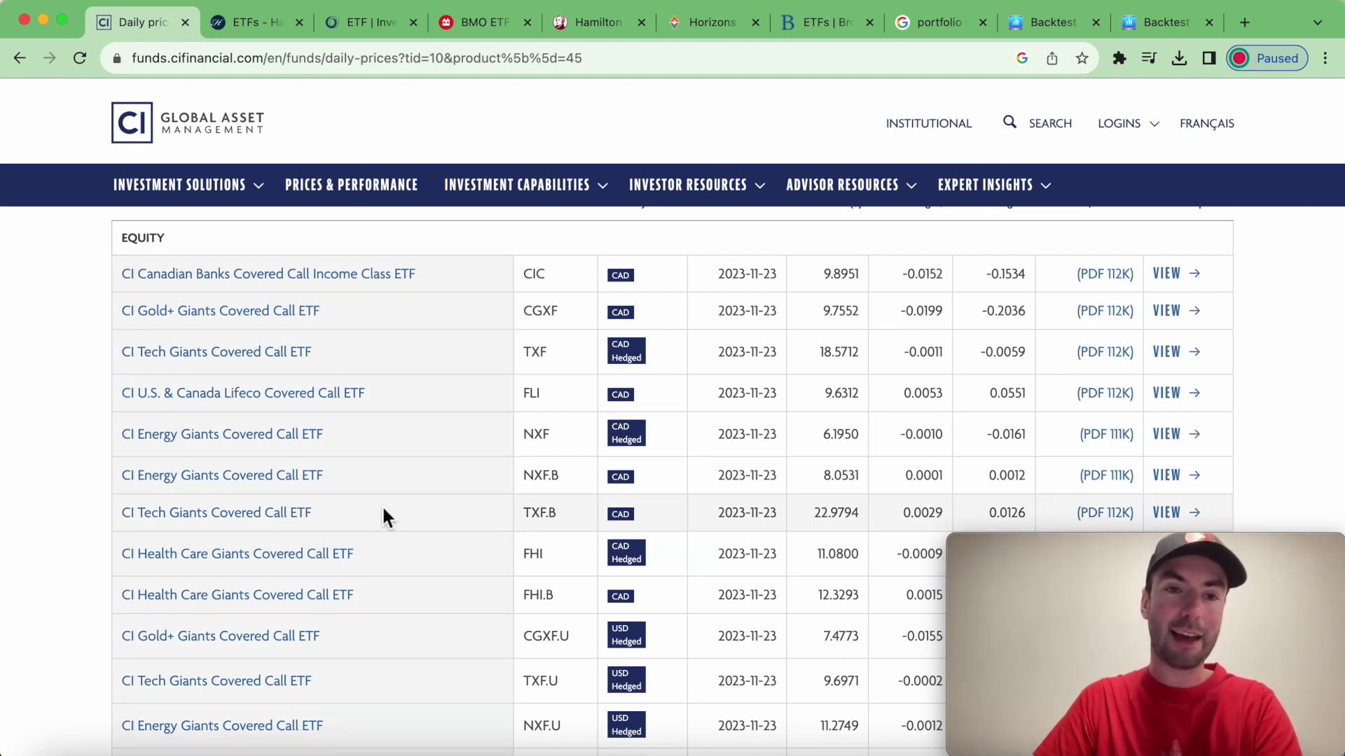
Look through CI Global Asset Management's list of equity covered call ETFs, down to the utilities funds
scroll(68, 472, down, 1)
scroll(67, 468, down, 5)
scroll(67, 468, up, 5)
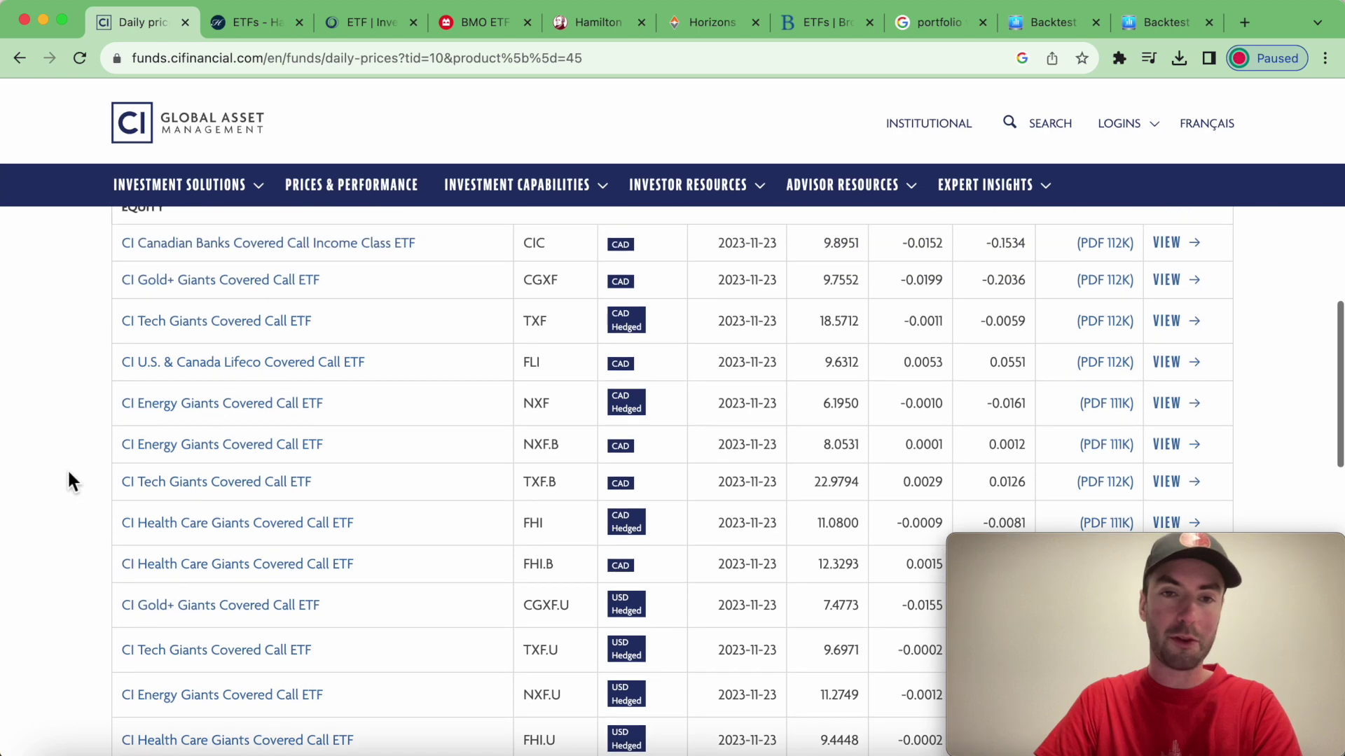
scroll(68, 468, down, 2)
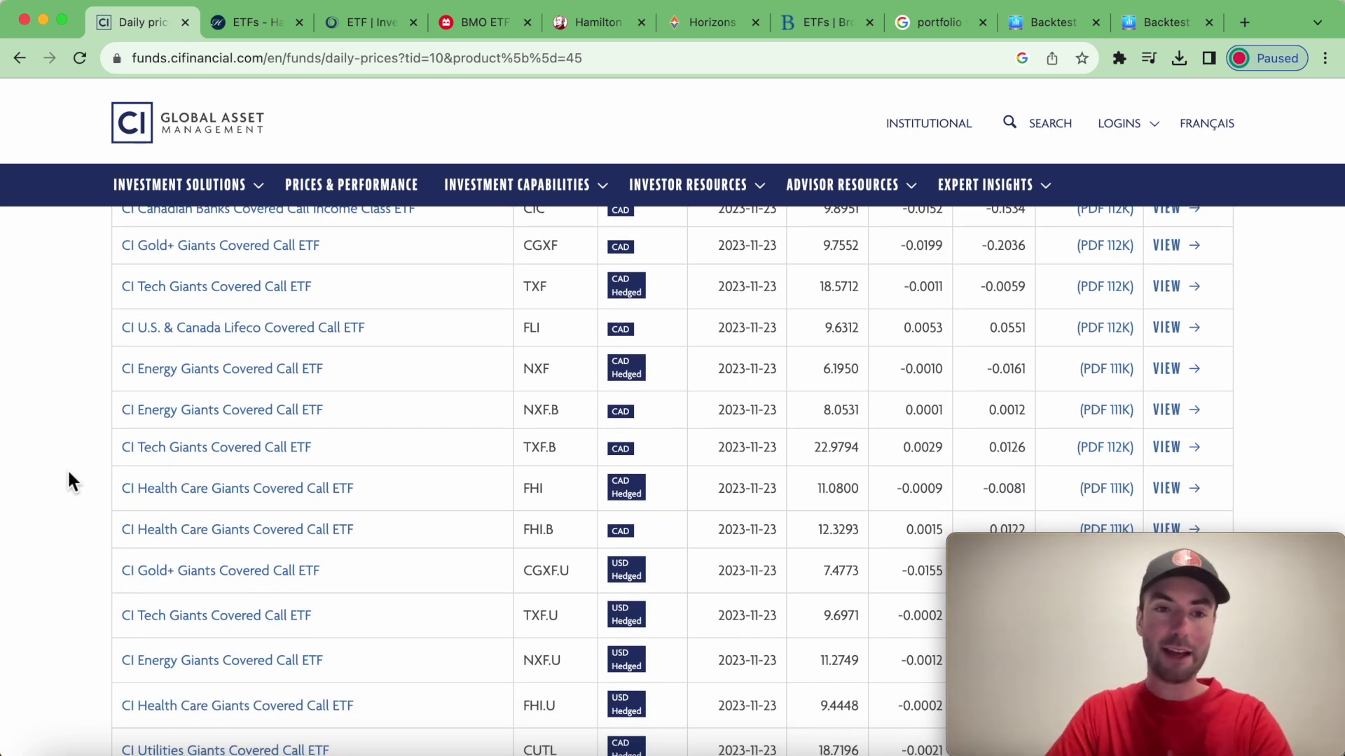
scroll(67, 469, down, 3)
scroll(67, 469, up, 2)
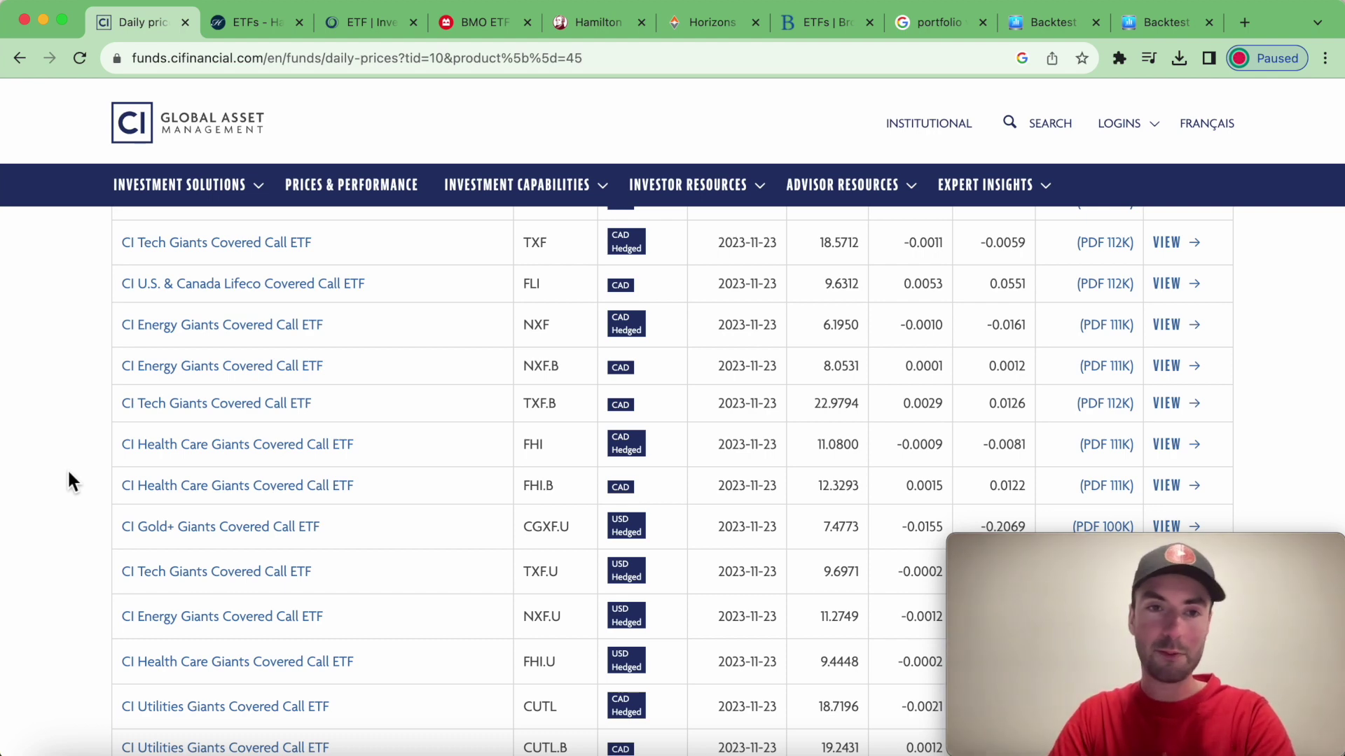
scroll(68, 472, down, 1)
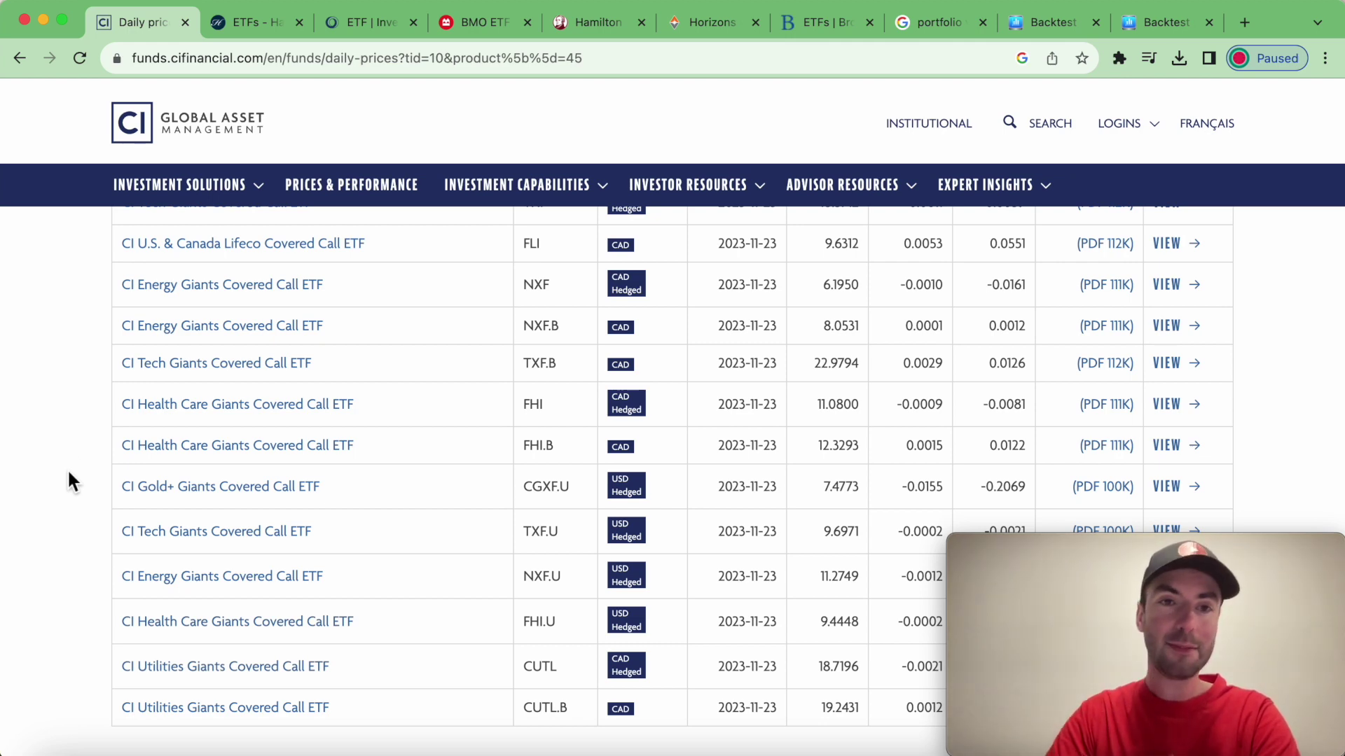
View Harvest's equity income ETF page, and look through the equity income funds in Evolve's product list
click(236, 19)
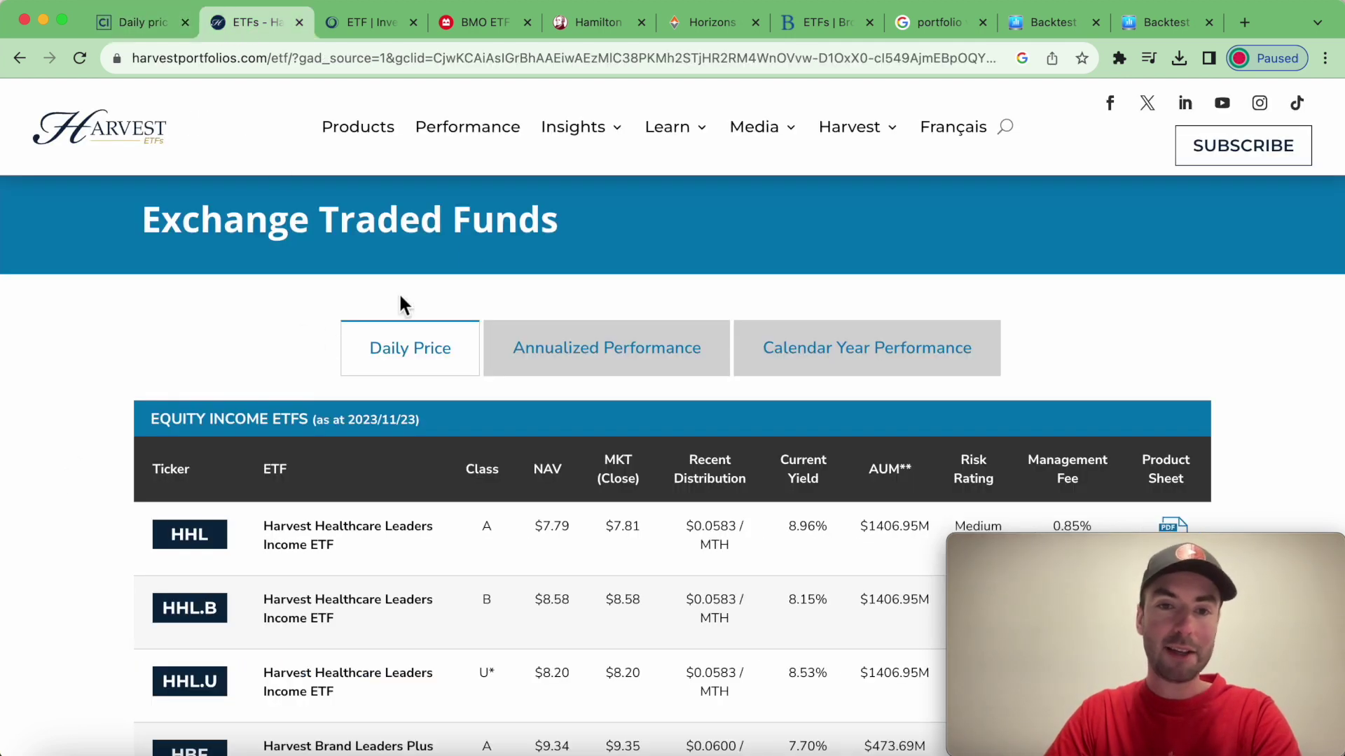
mouse_move(390, 135)
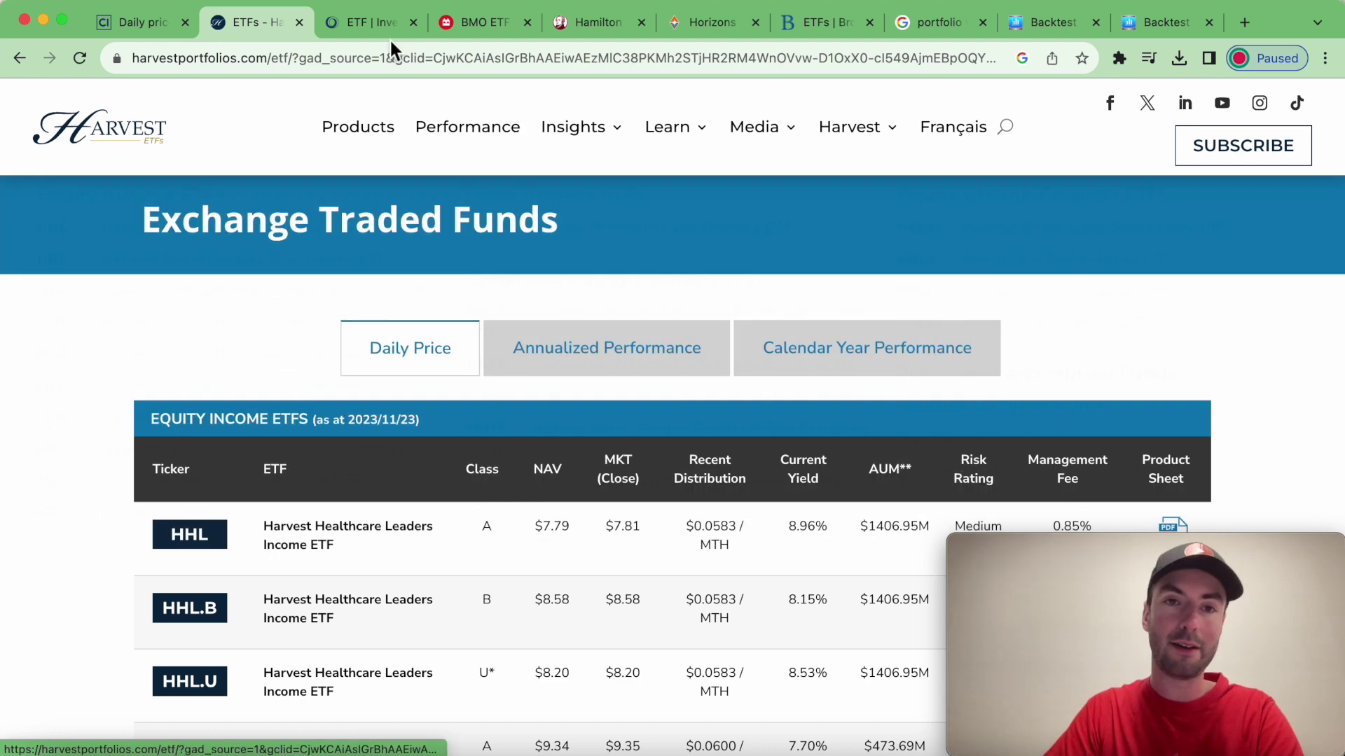
click(363, 21)
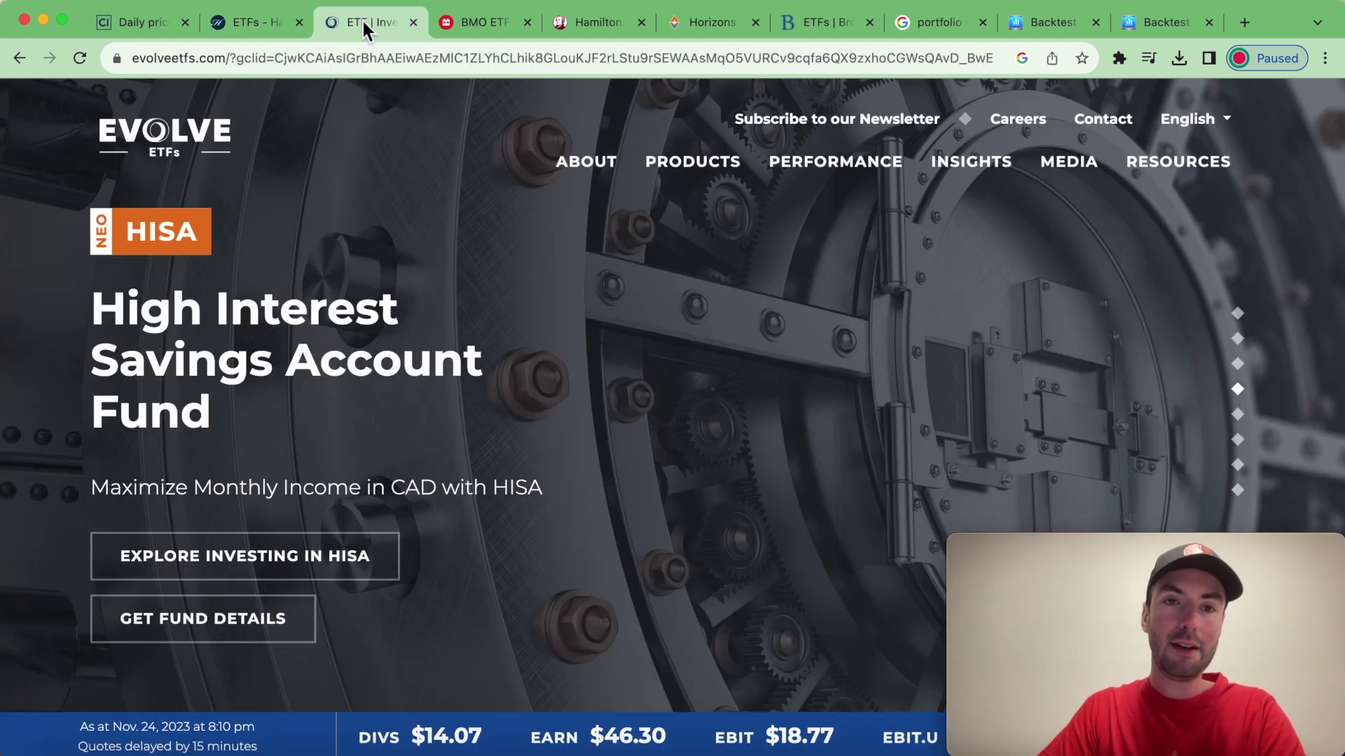
mouse_move(712, 166)
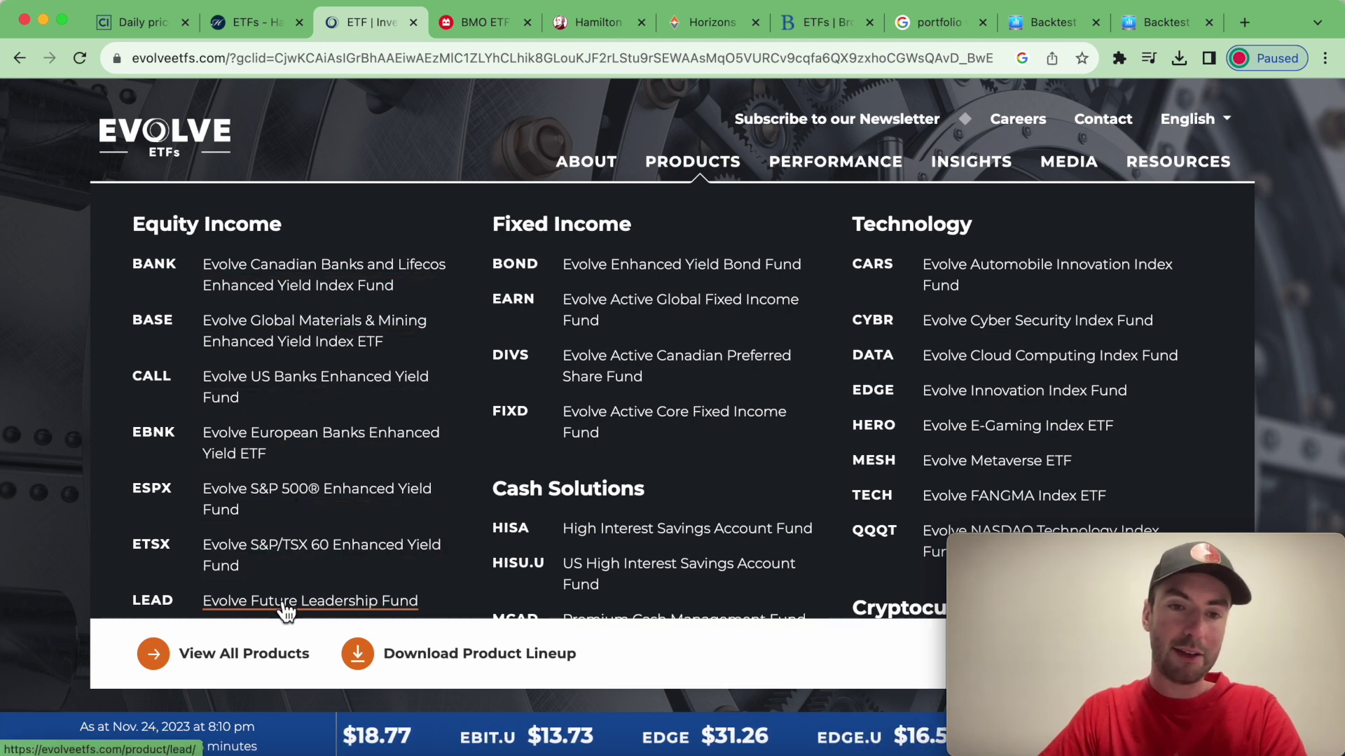
scroll(288, 436, down, 3)
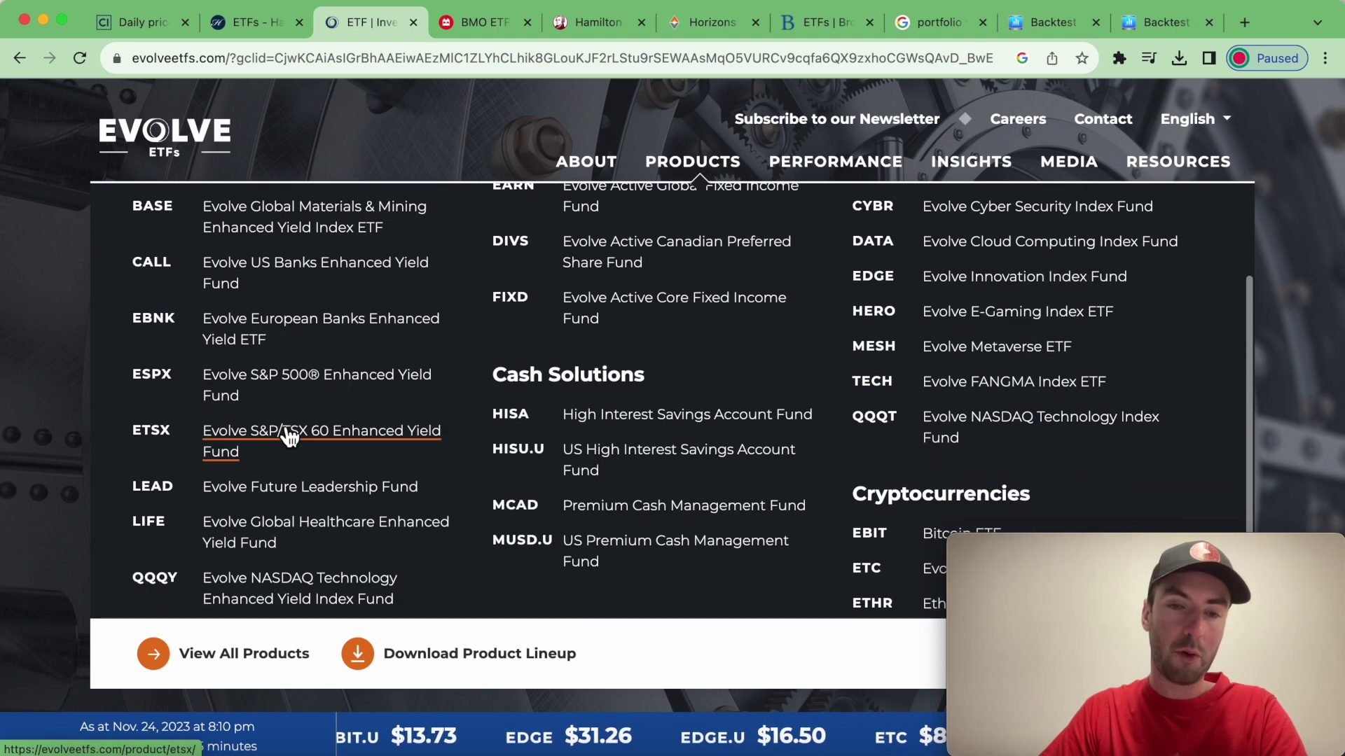
scroll(308, 398, up, 3)
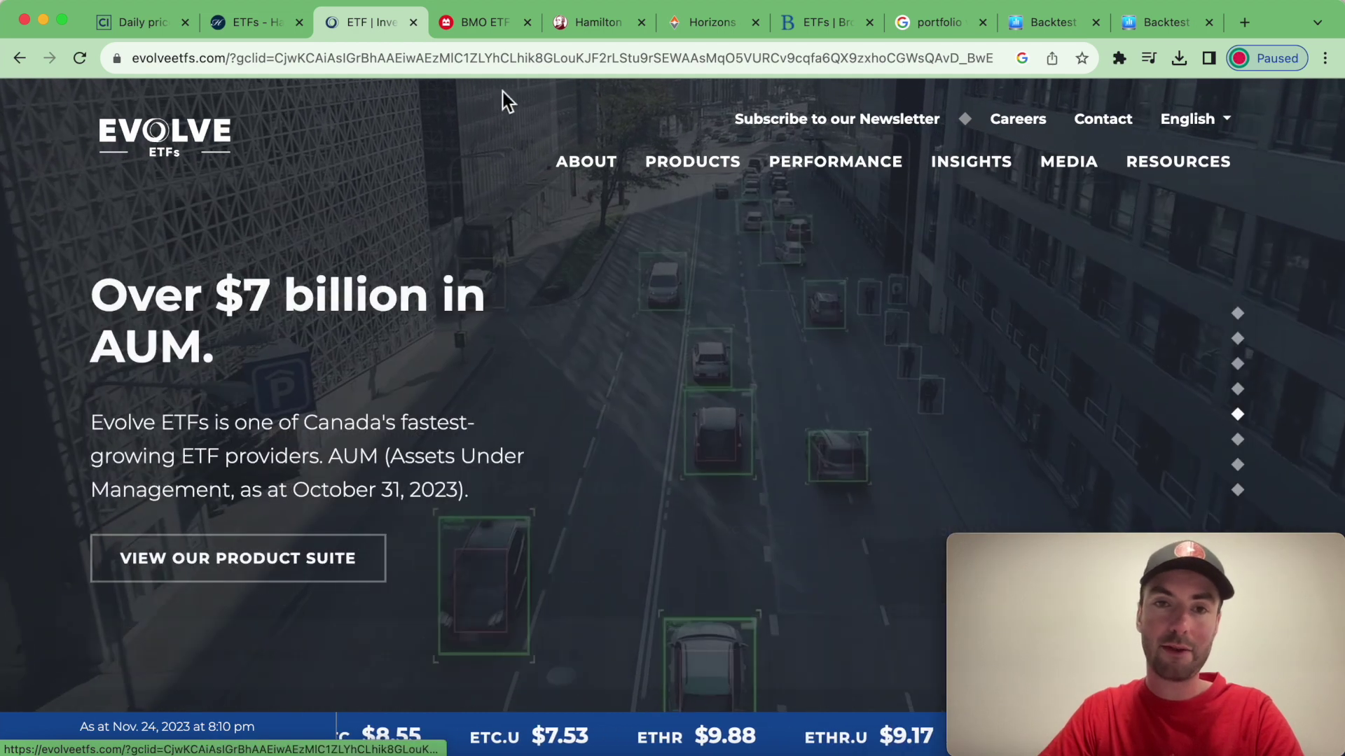
Review the Enhanced Income ETFs table with tickers and annualized distribution yields in the BMO ETFs article
click(477, 25)
scroll(461, 254, up, 10)
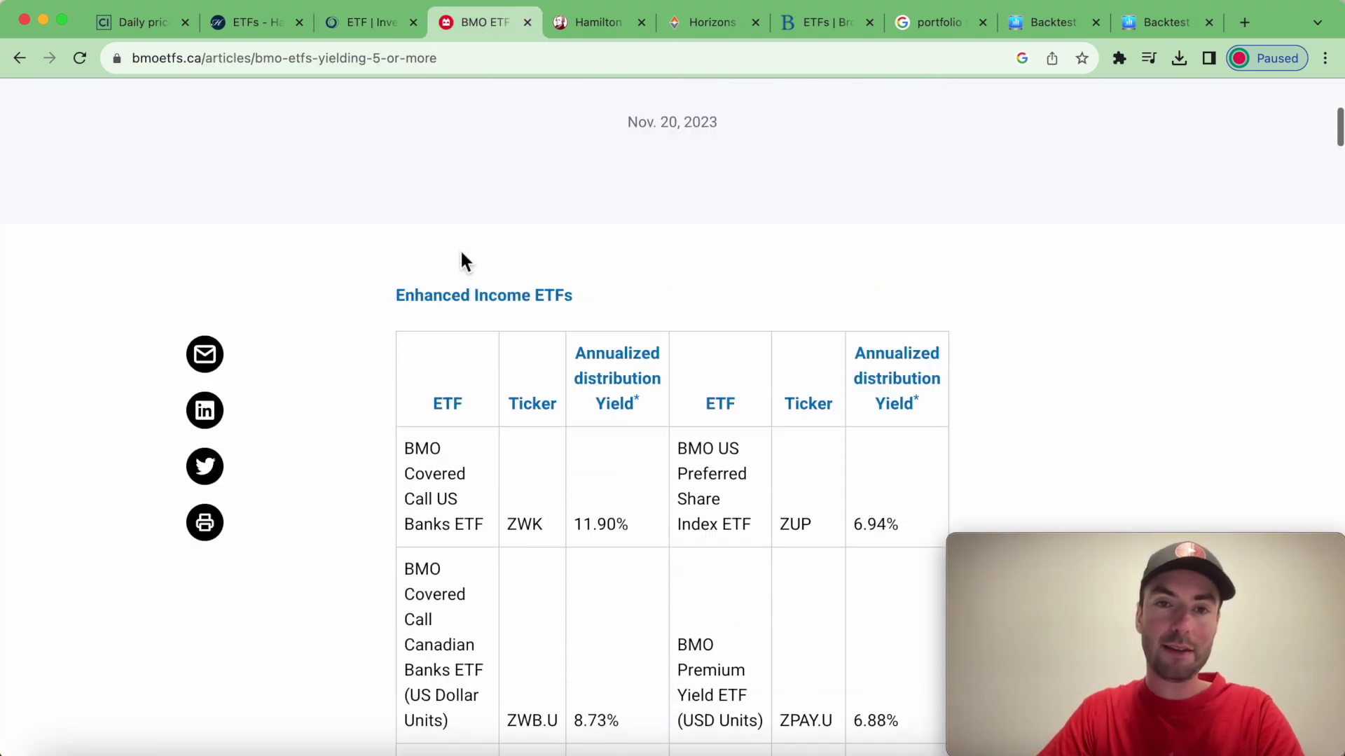
scroll(461, 254, down, 4)
scroll(461, 253, up, 2)
scroll(461, 254, down, 10)
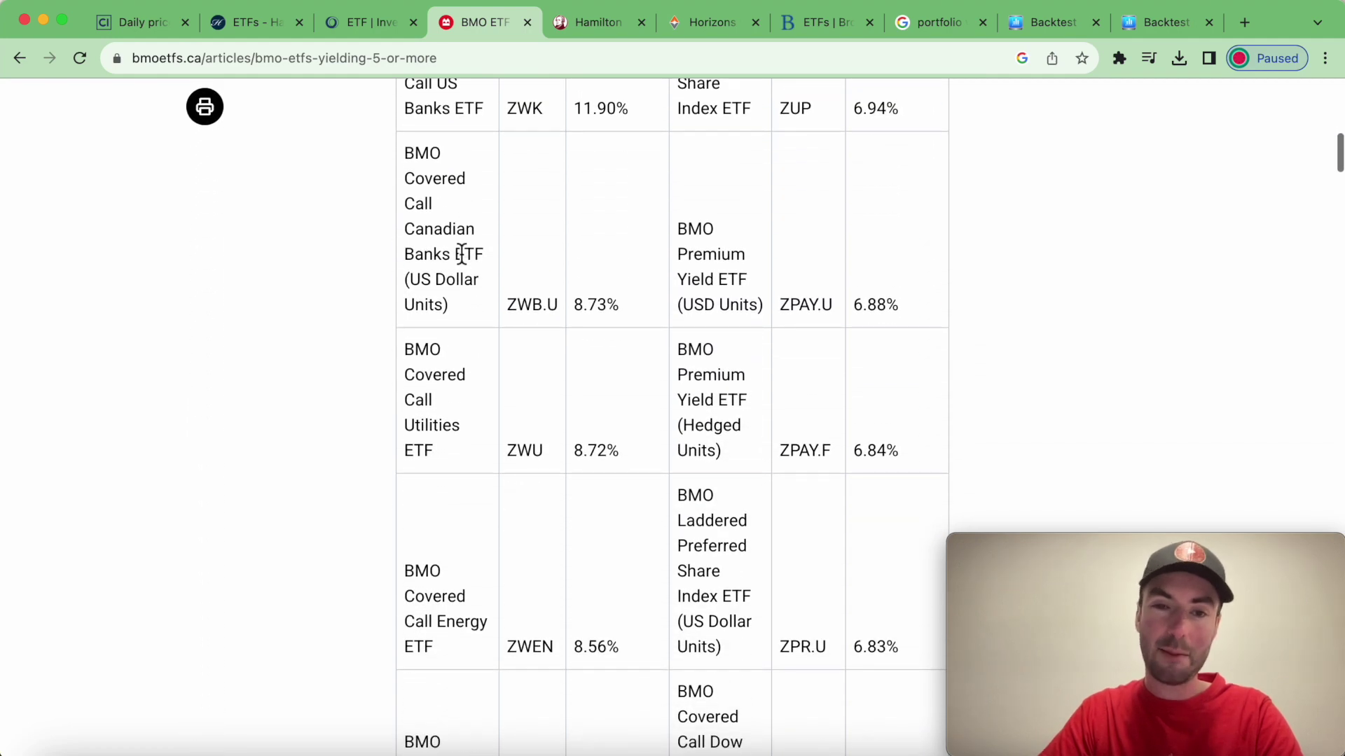
scroll(598, 303, down, 5)
scroll(597, 308, down, 3)
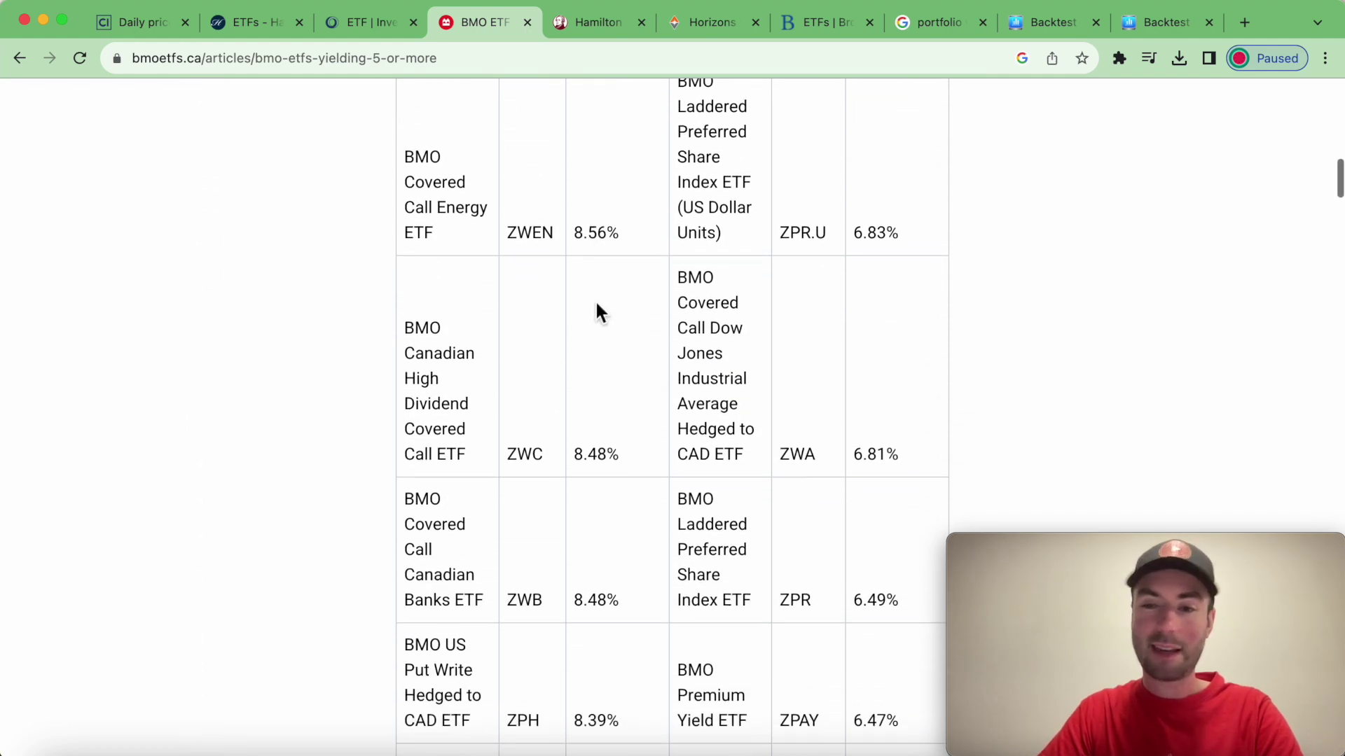
scroll(598, 308, down, 1)
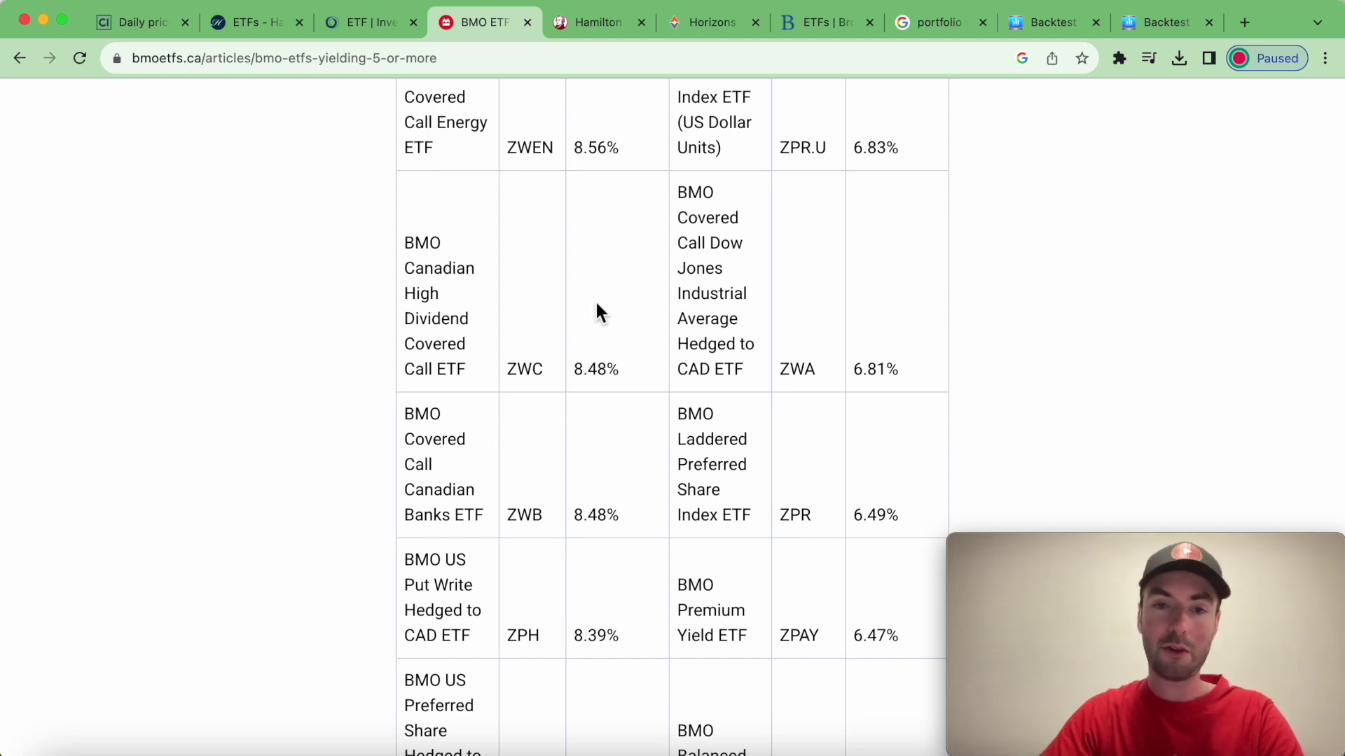
scroll(597, 310, down, 3)
View the Hamilton ETFs site and its fund list, and look through Horizons' active covered call and asset allocation products
click(593, 24)
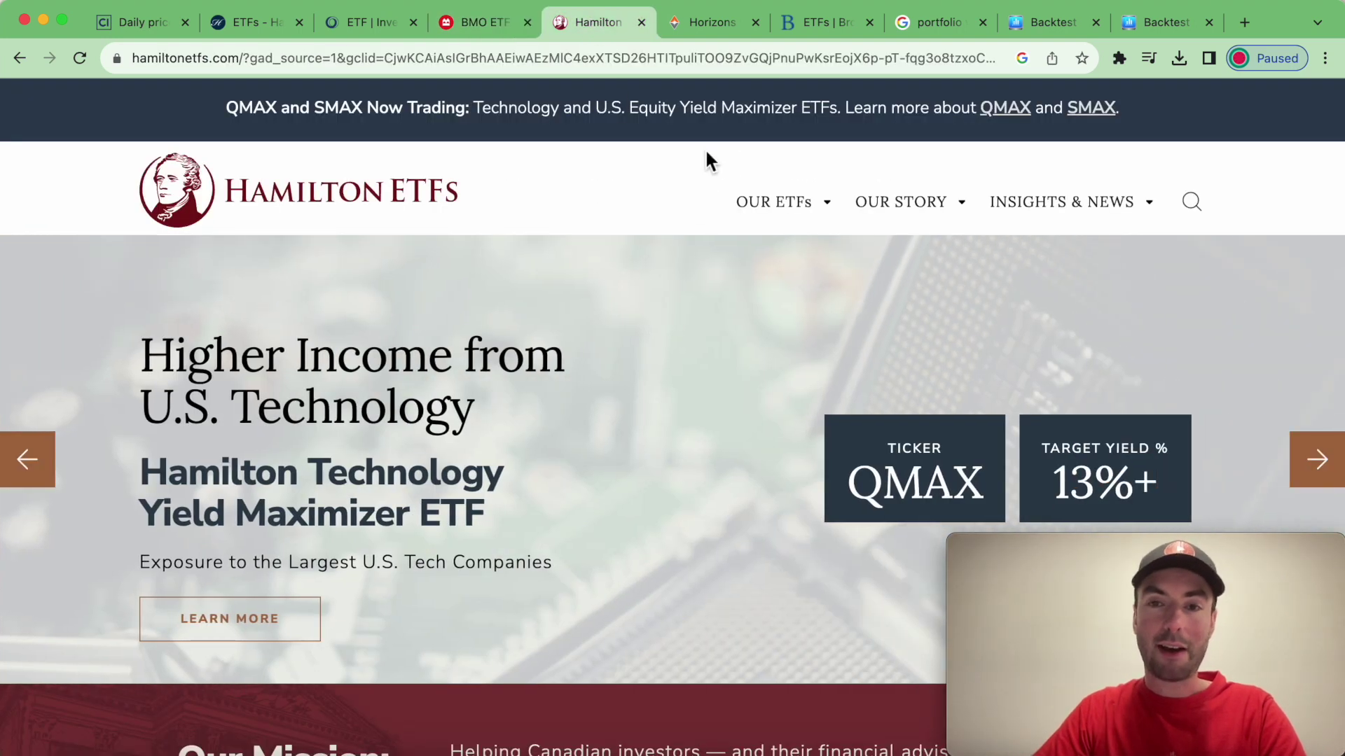
mouse_move(789, 217)
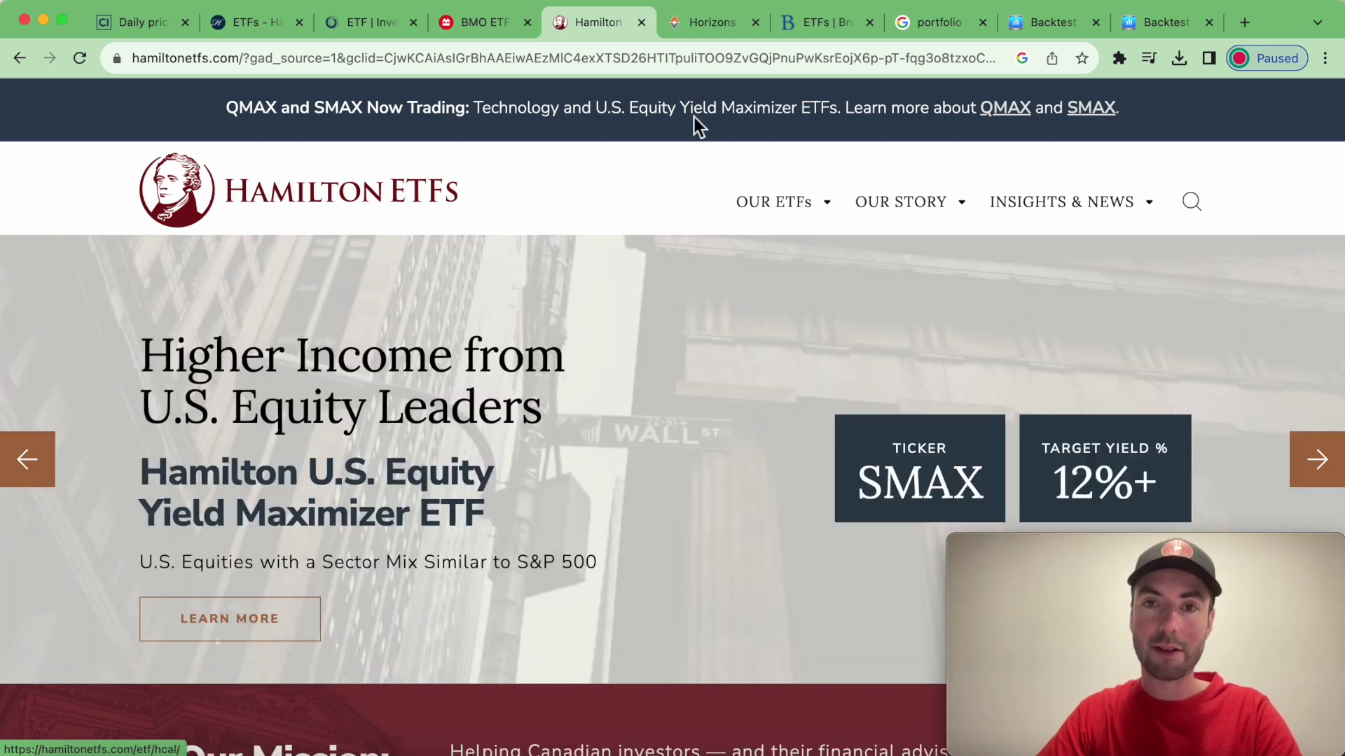
click(709, 22)
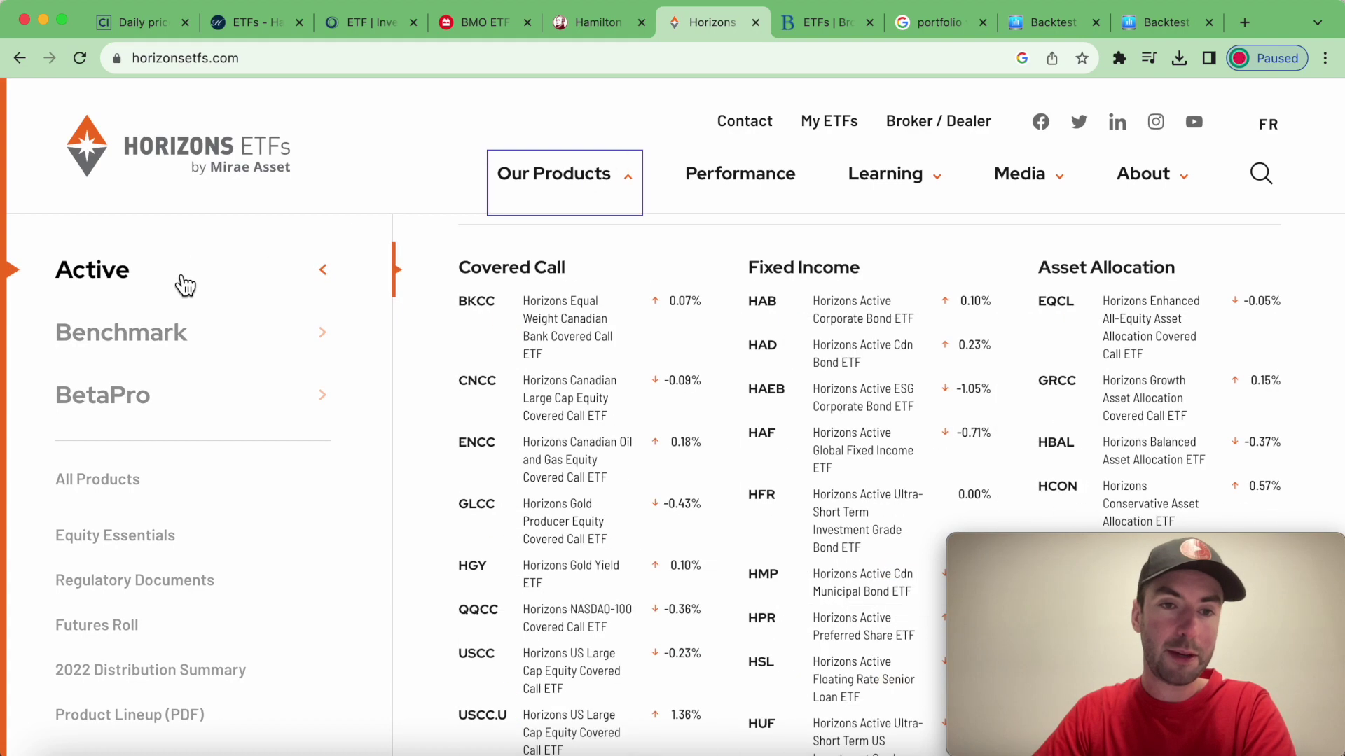
scroll(567, 405, down, 3)
scroll(564, 402, down, 8)
scroll(566, 402, up, 6)
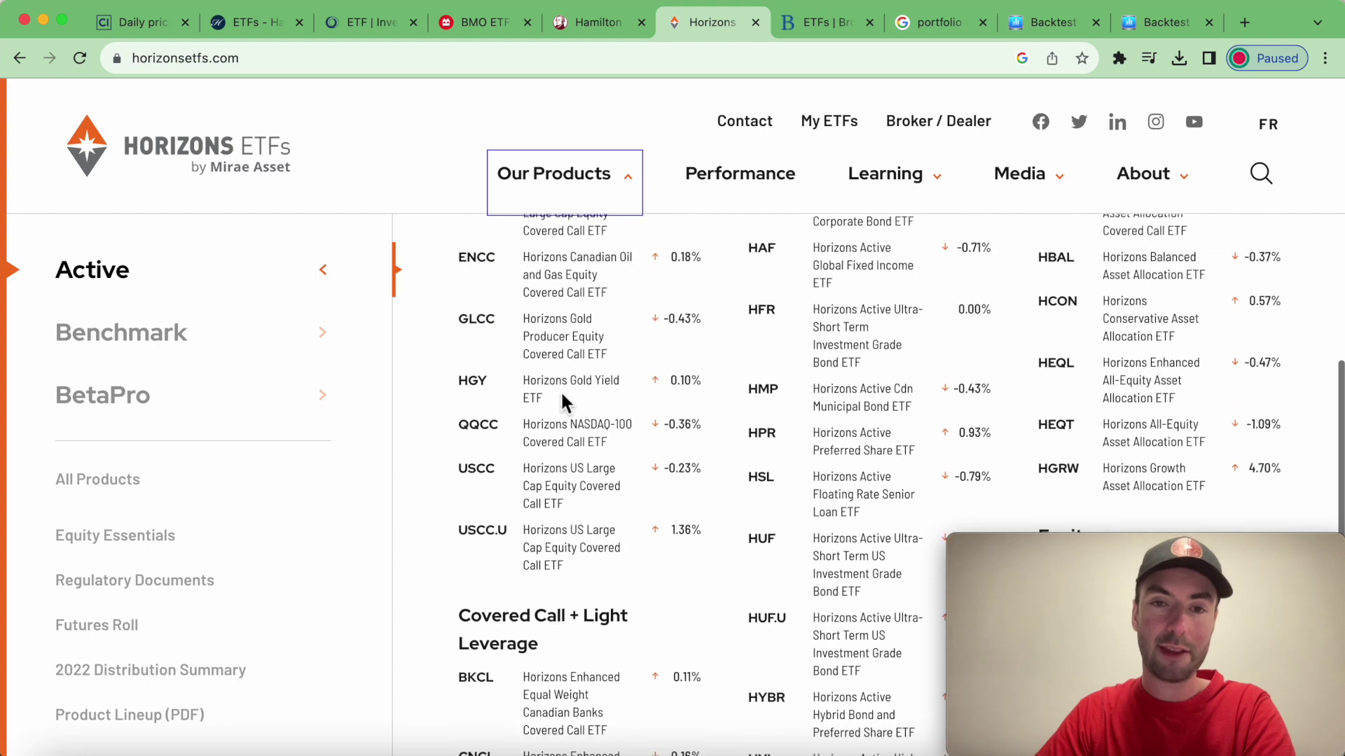
scroll(566, 403, down, 10)
scroll(567, 404, up, 15)
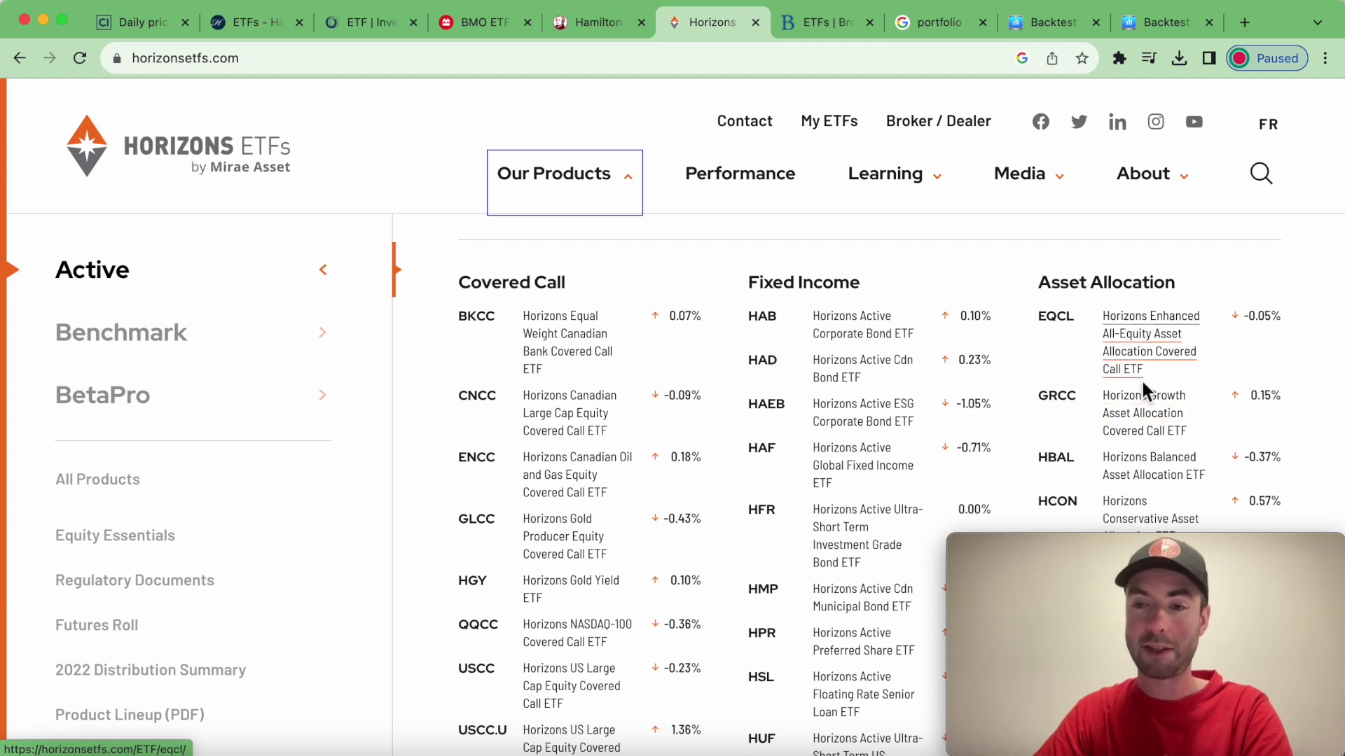
Open the ETFs product page on the Brompton Funds site
click(808, 24)
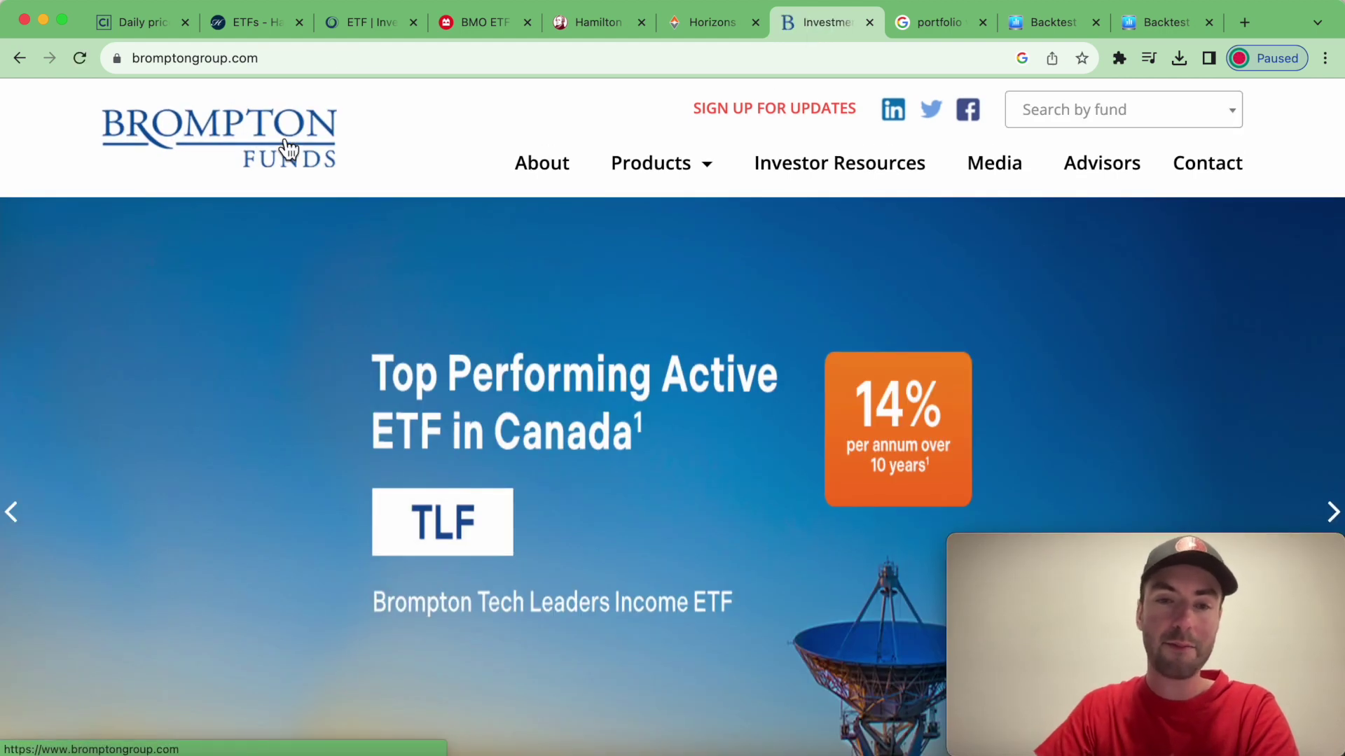
mouse_move(687, 179)
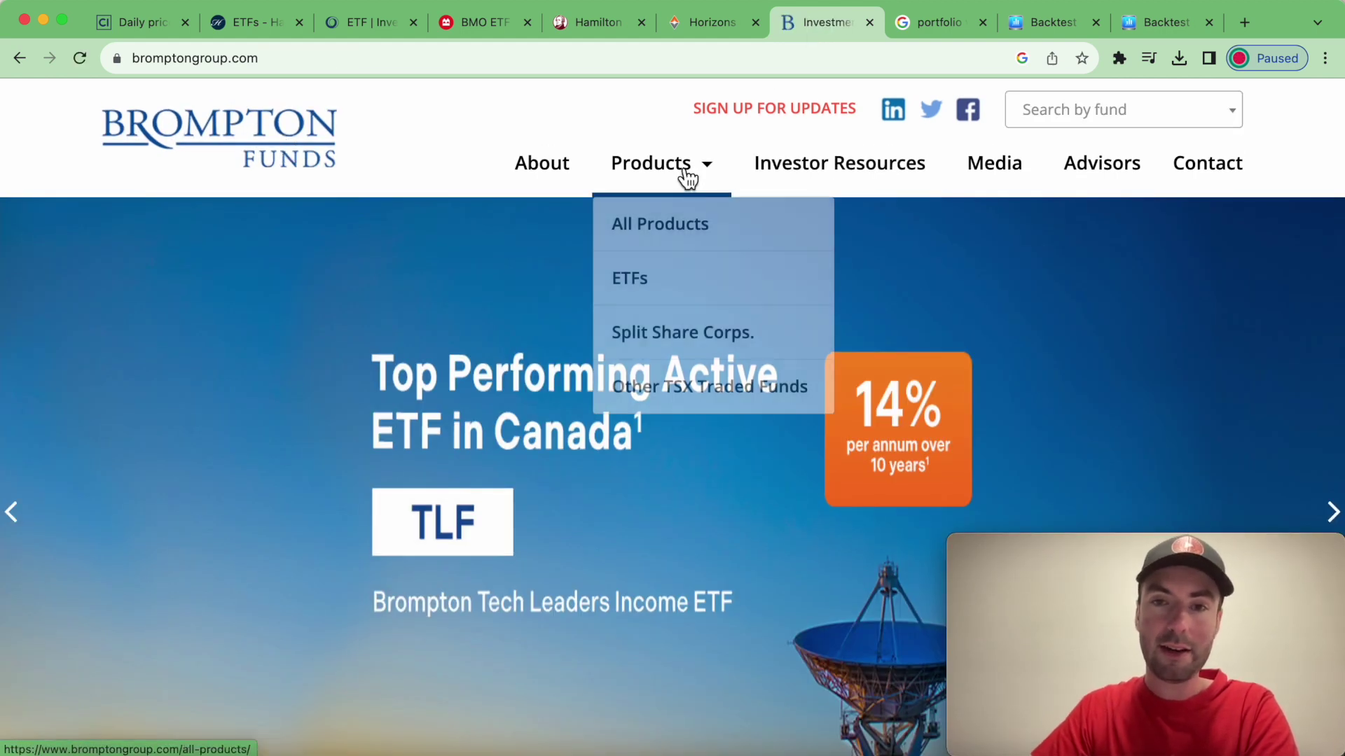
click(683, 281)
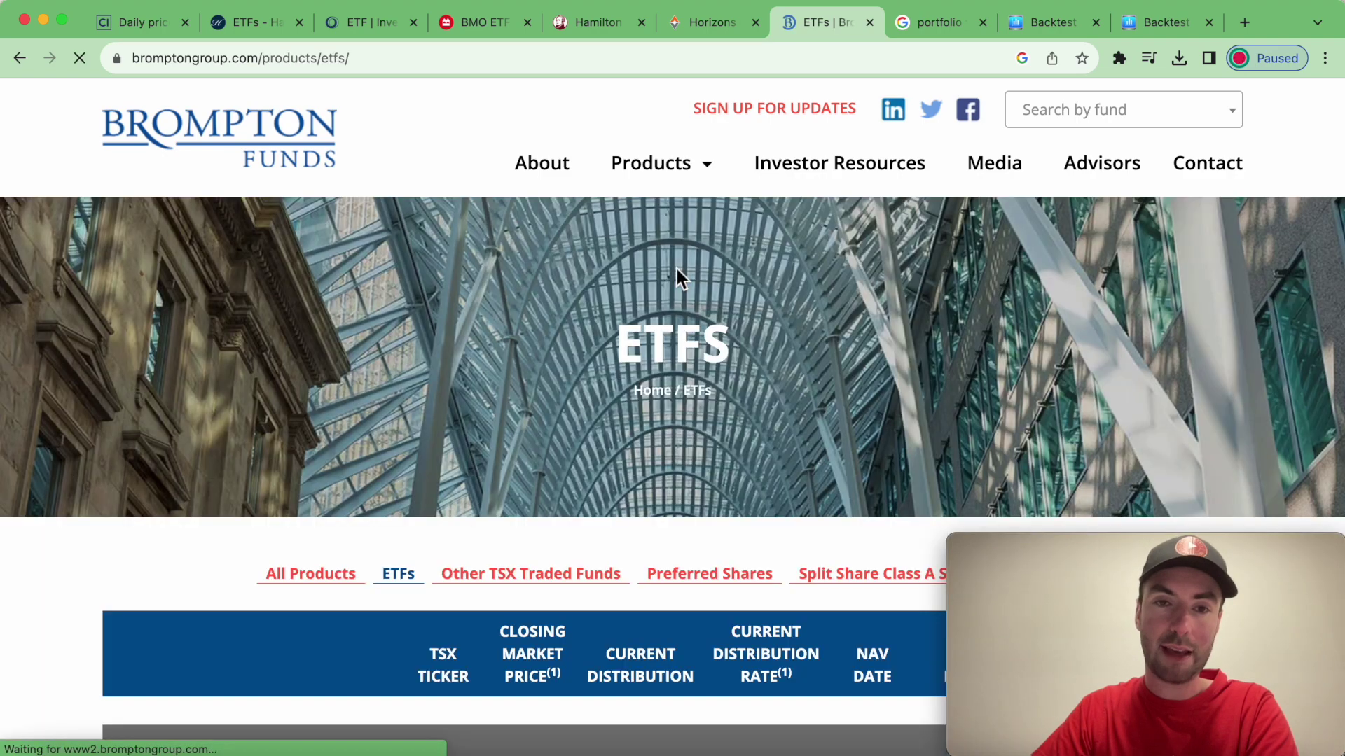
Examine Brompton's ETF table with its tickers and distribution rates, minimizing the subscription banner
scroll(572, 472, down, 5)
scroll(573, 472, down, 2)
scroll(570, 470, up, 2)
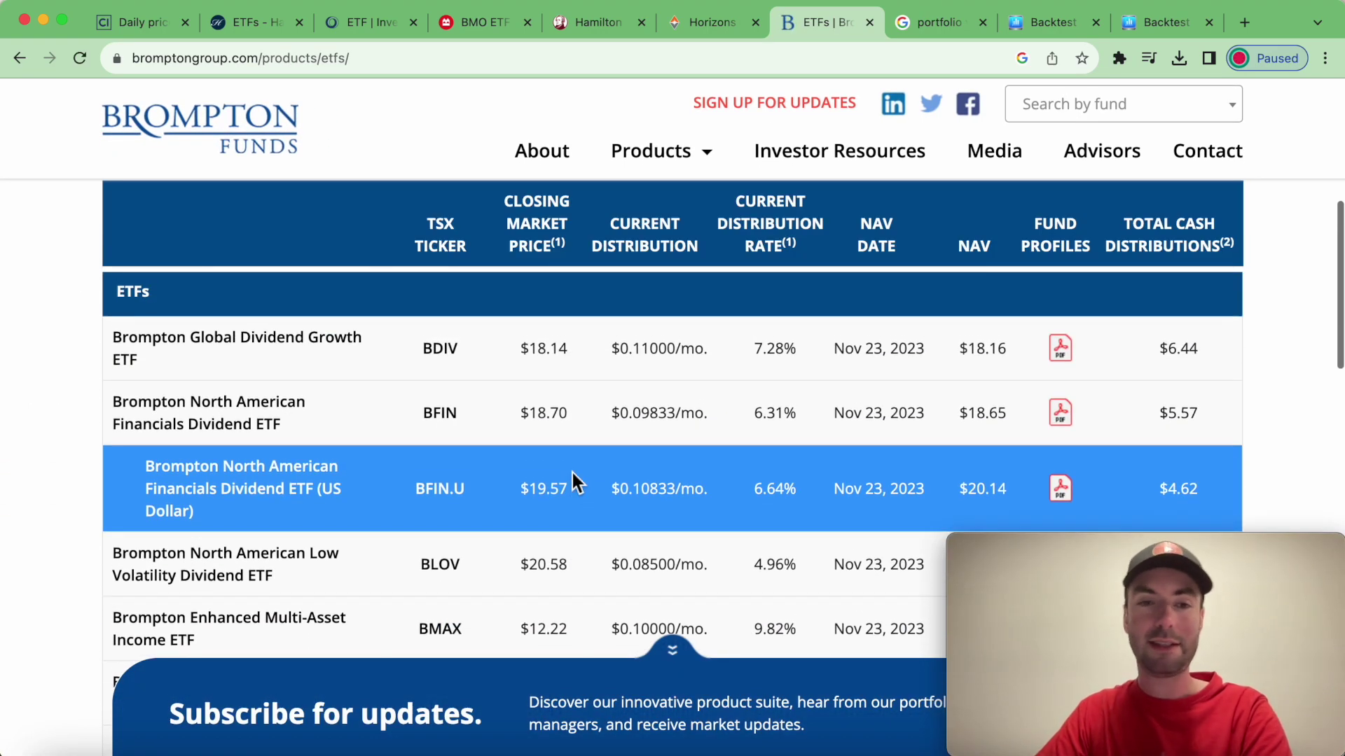
click(674, 649)
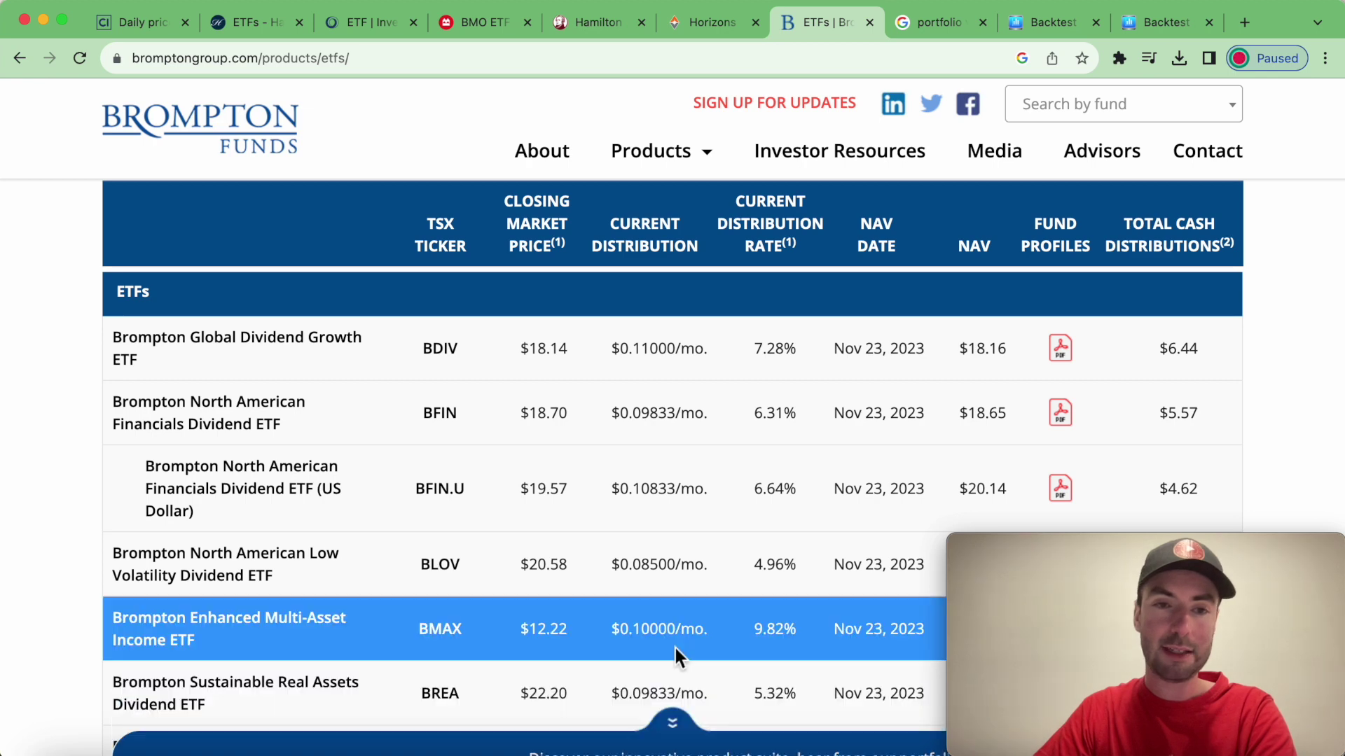
scroll(430, 448, up, 3)
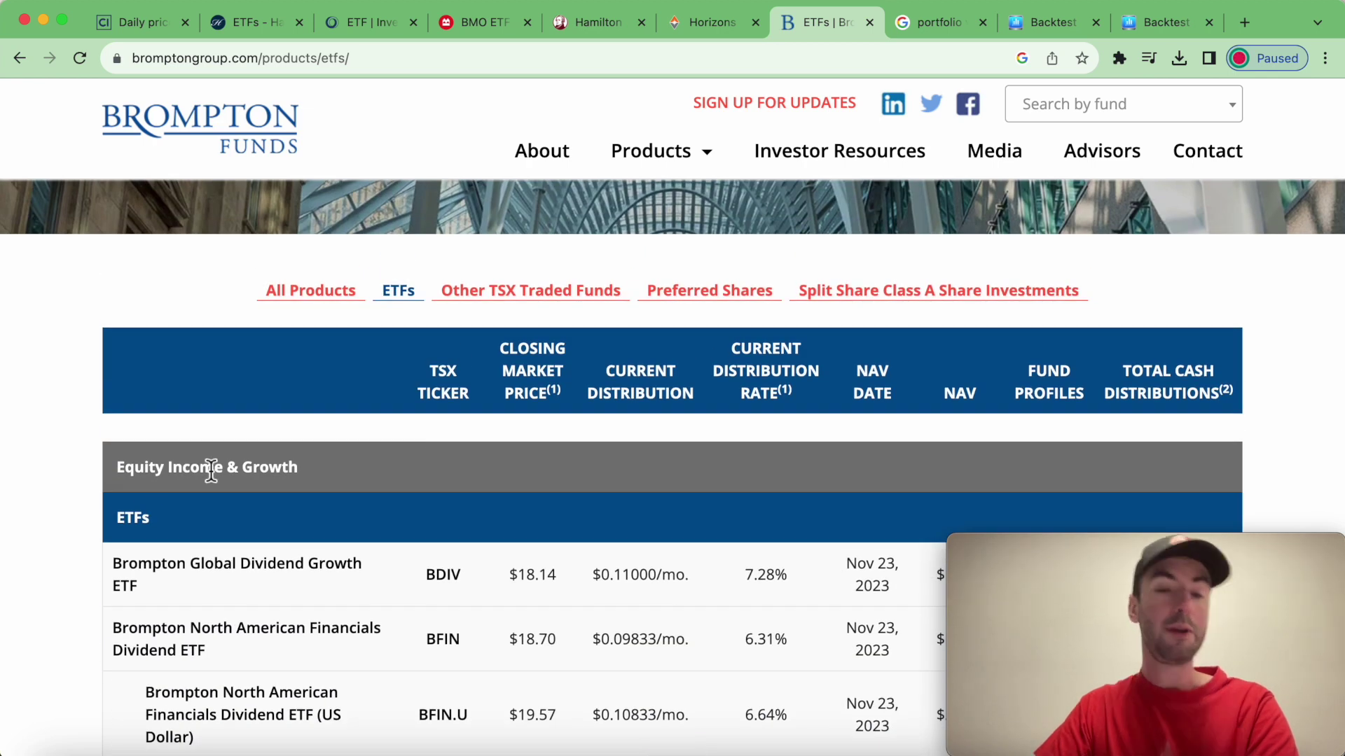
scroll(388, 523, down, 10)
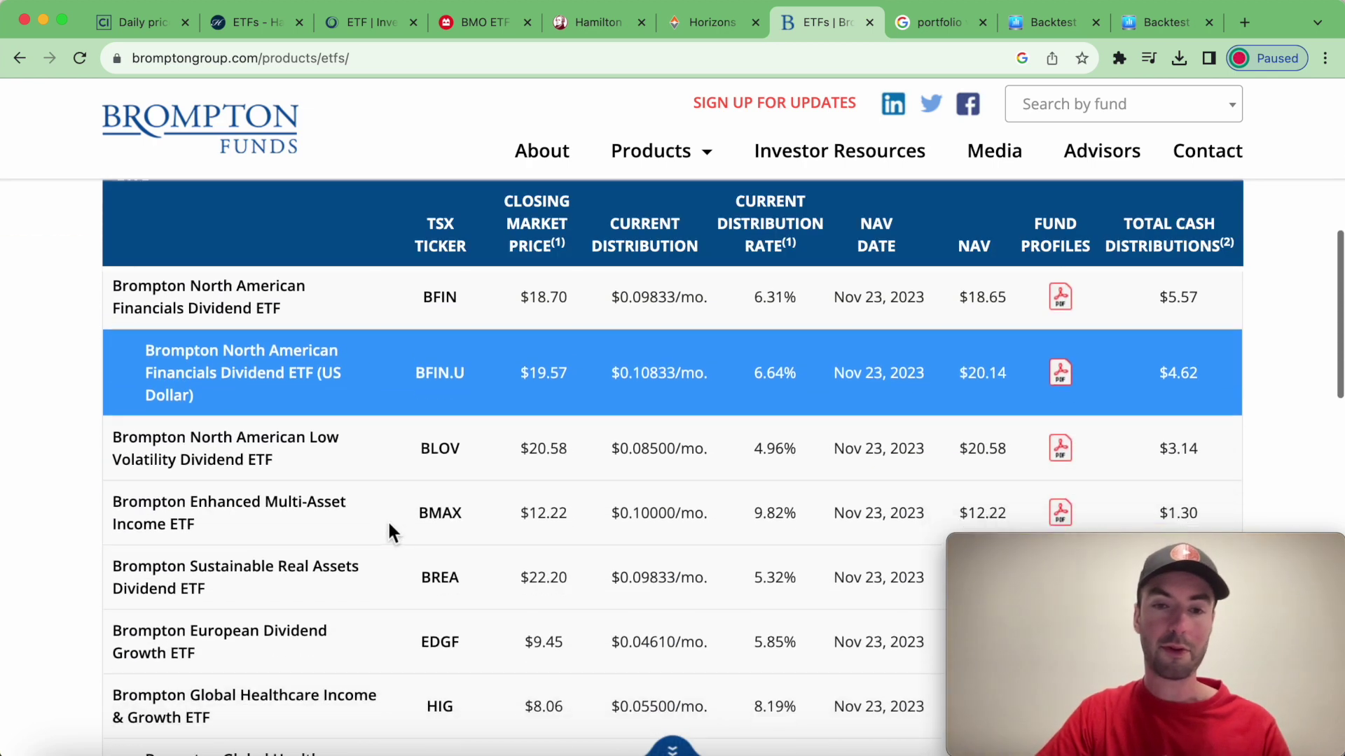
scroll(388, 520, up, 3)
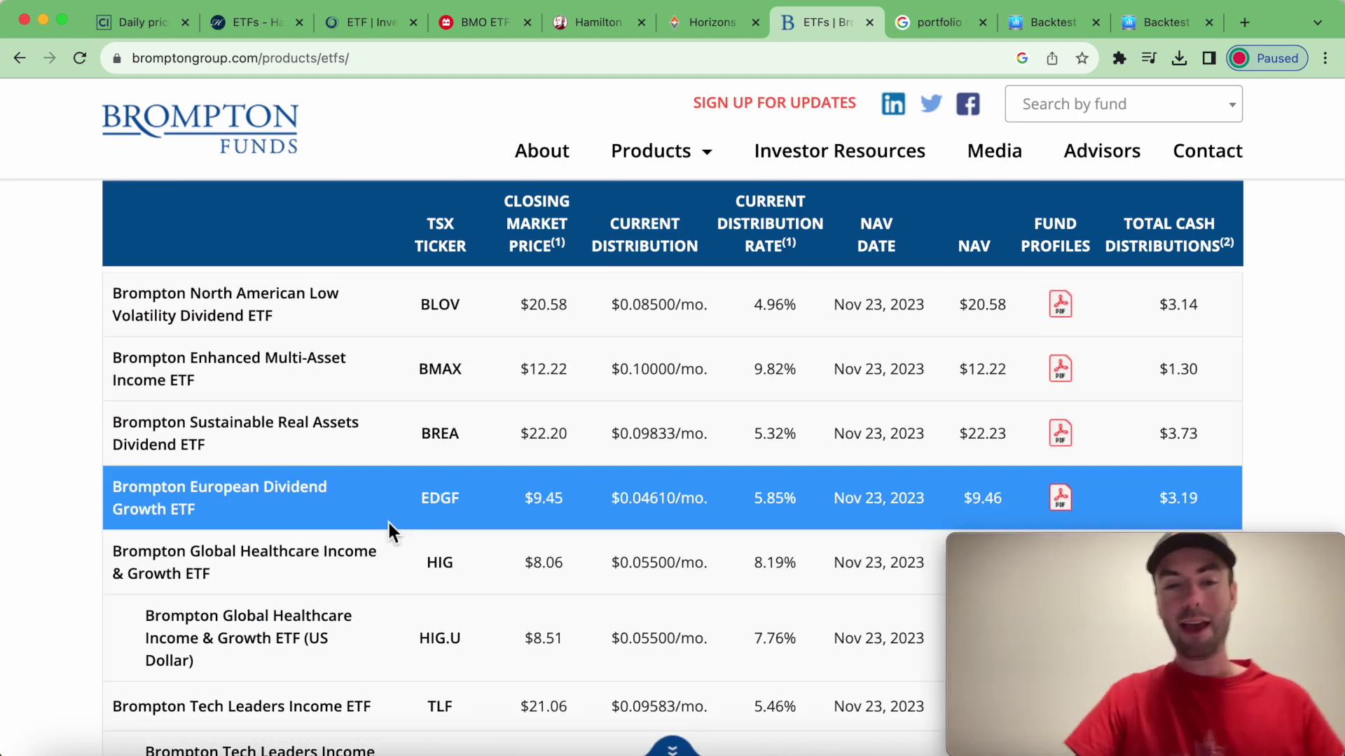
scroll(388, 520, up, 3)
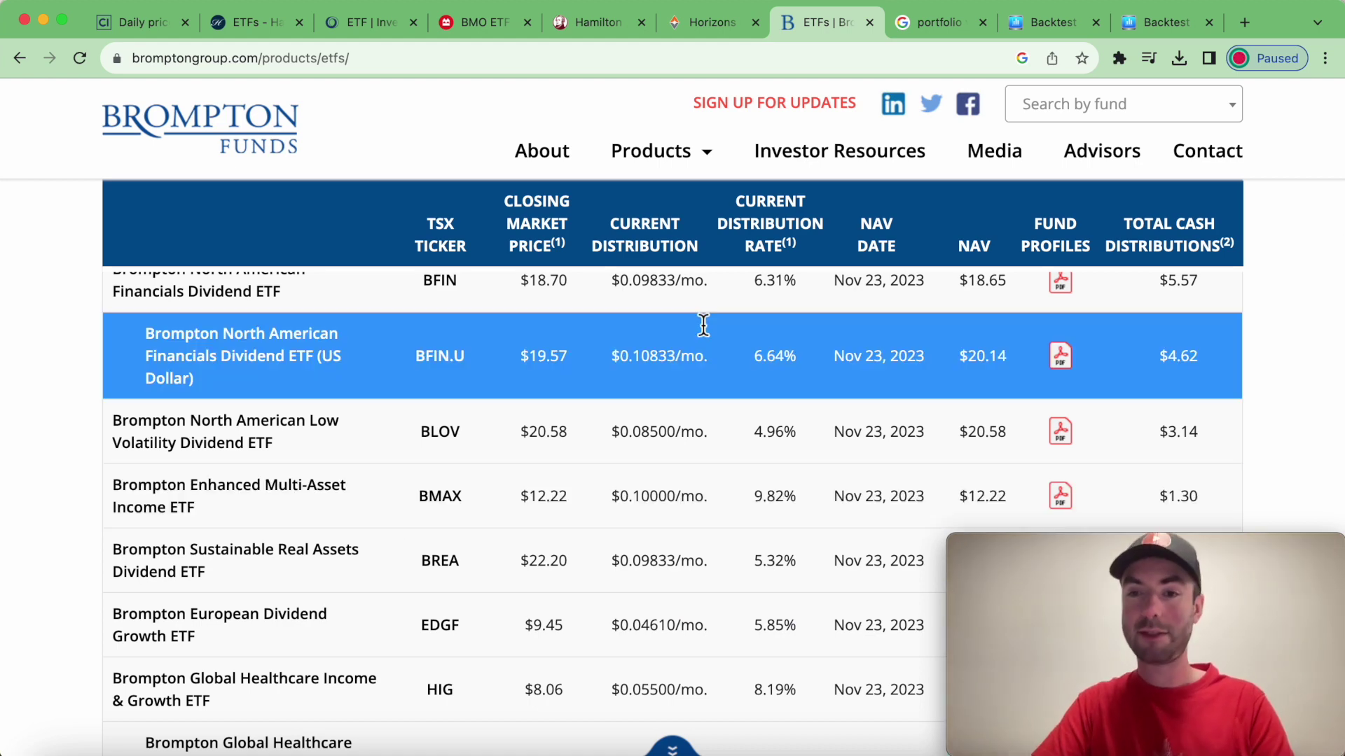
Open the Portfolio Visualizer website from the Google results for "portfolio visualizer"
click(927, 19)
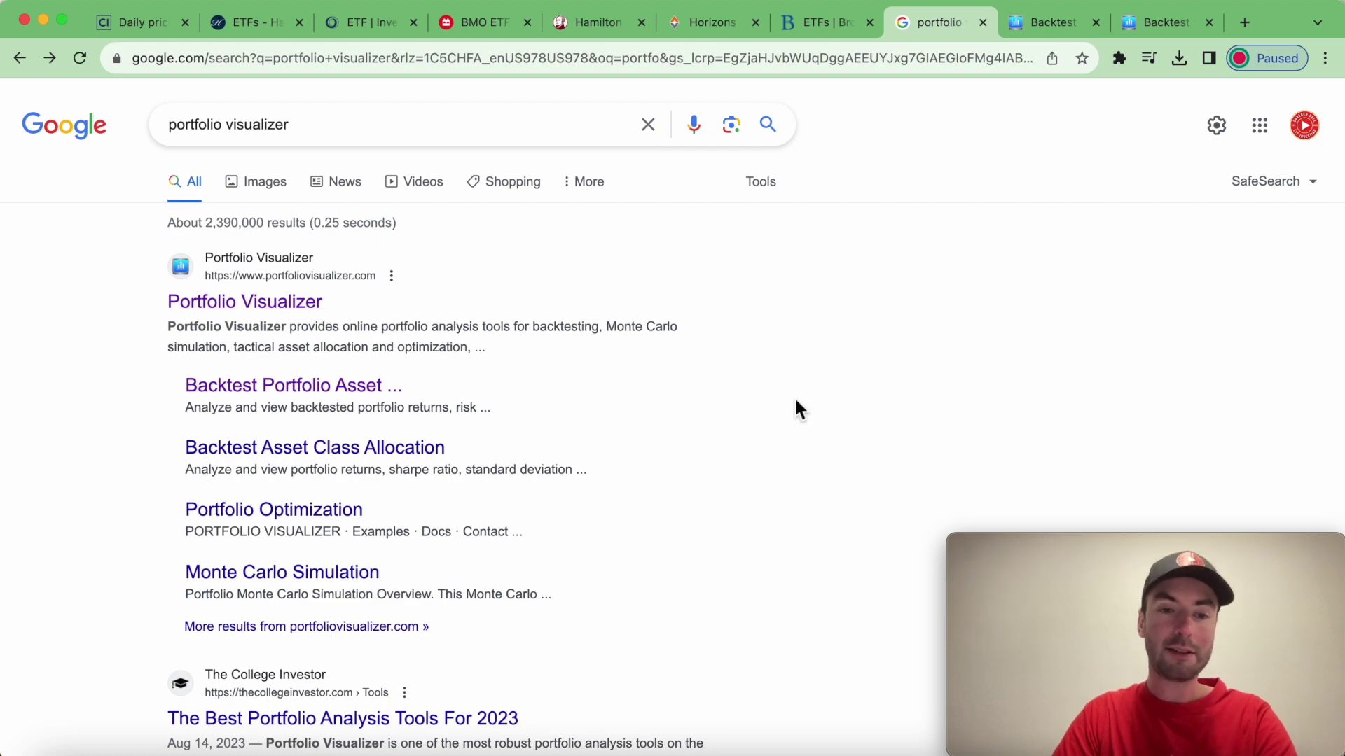
scroll(797, 406, down, 10)
scroll(796, 409, down, 3)
scroll(796, 408, up, 2)
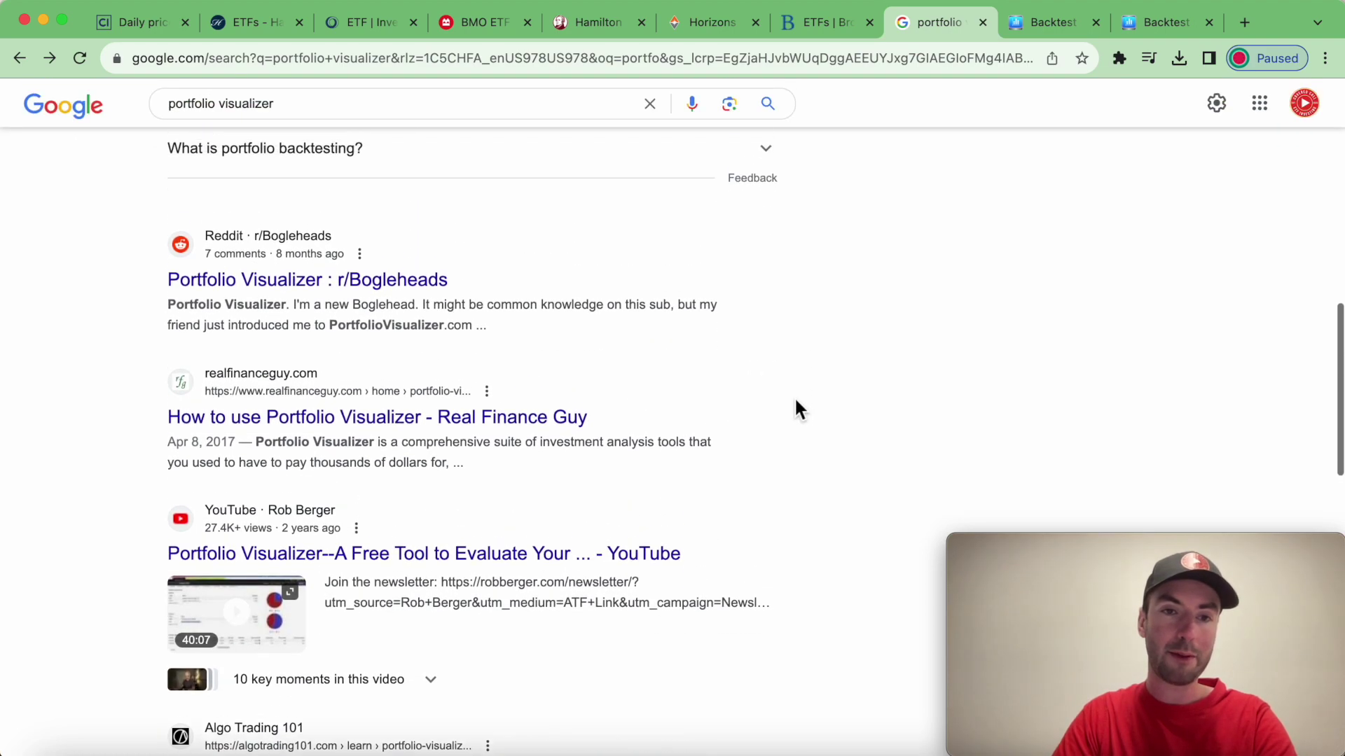
scroll(544, 476, up, 15)
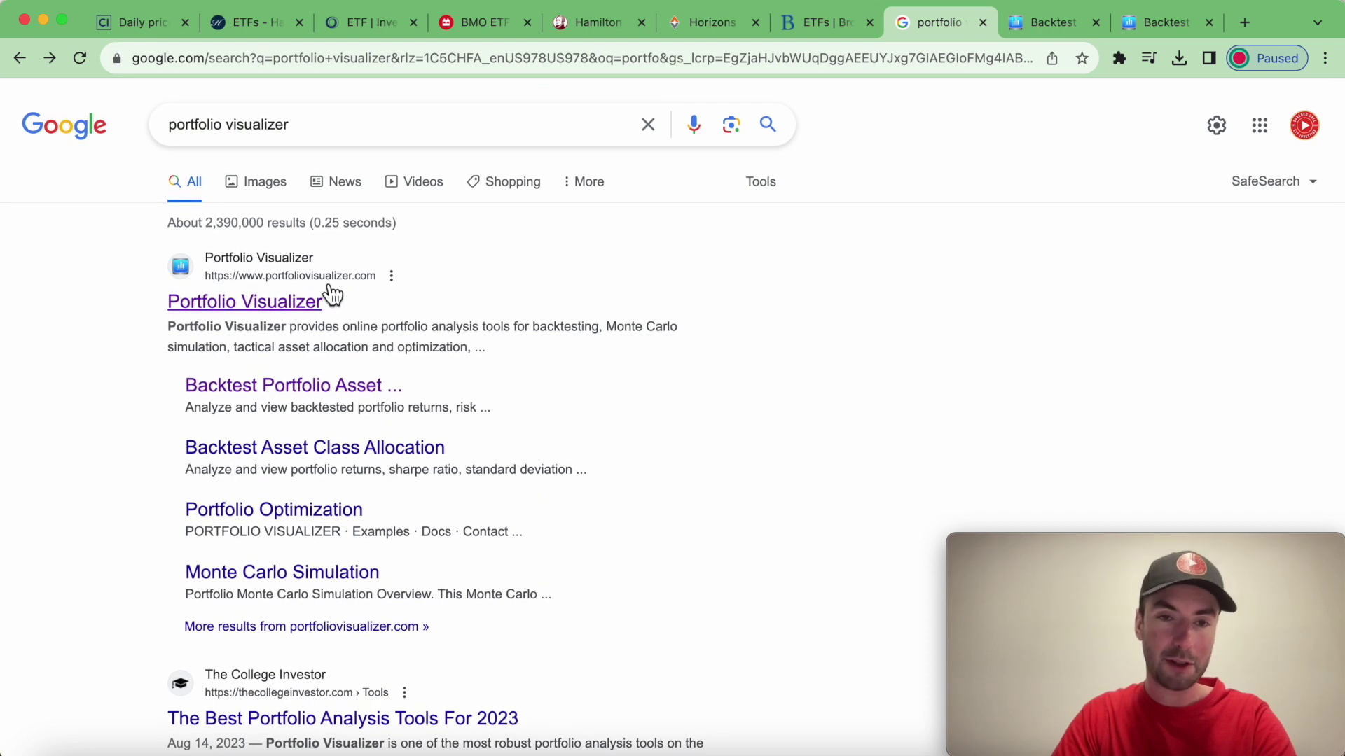
click(284, 314)
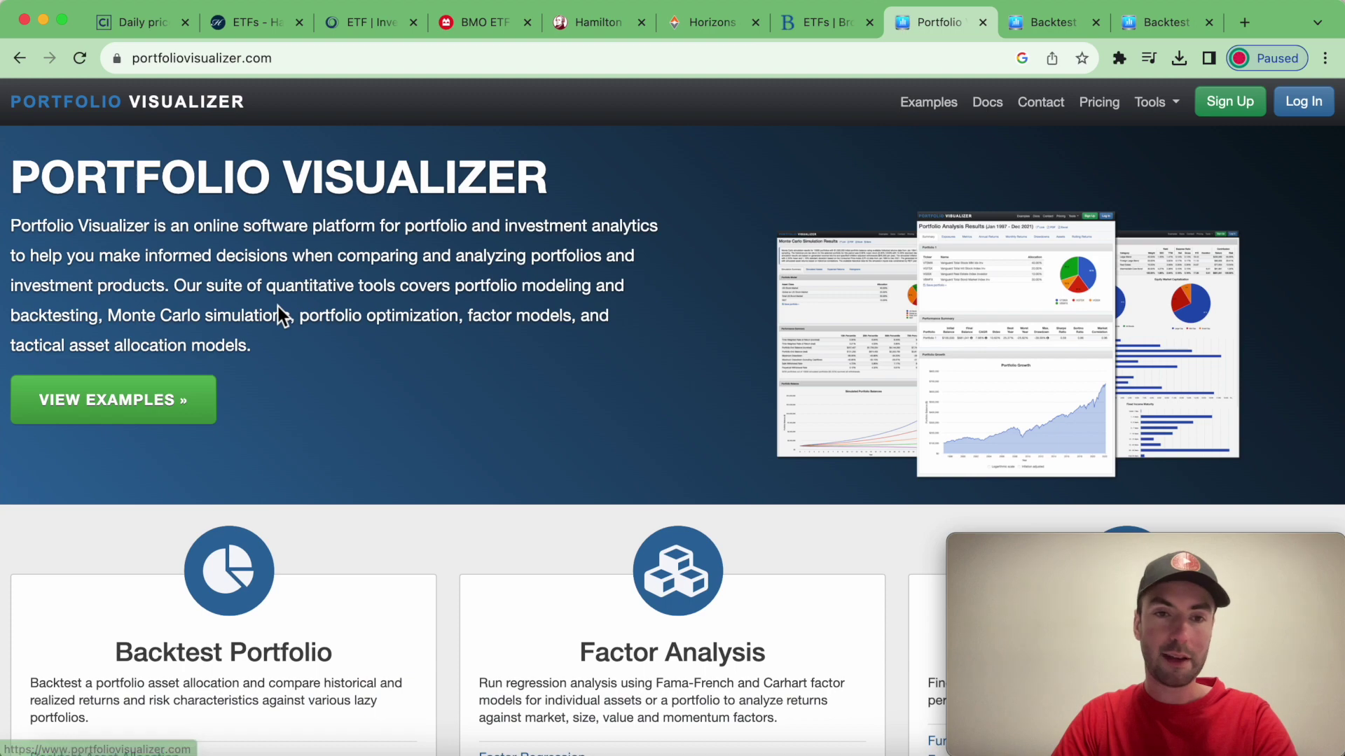
Open the Backtest Portfolio tool from Portfolio Visualizer's overview of analysis tools
scroll(457, 342, down, 3)
scroll(457, 339, down, 4)
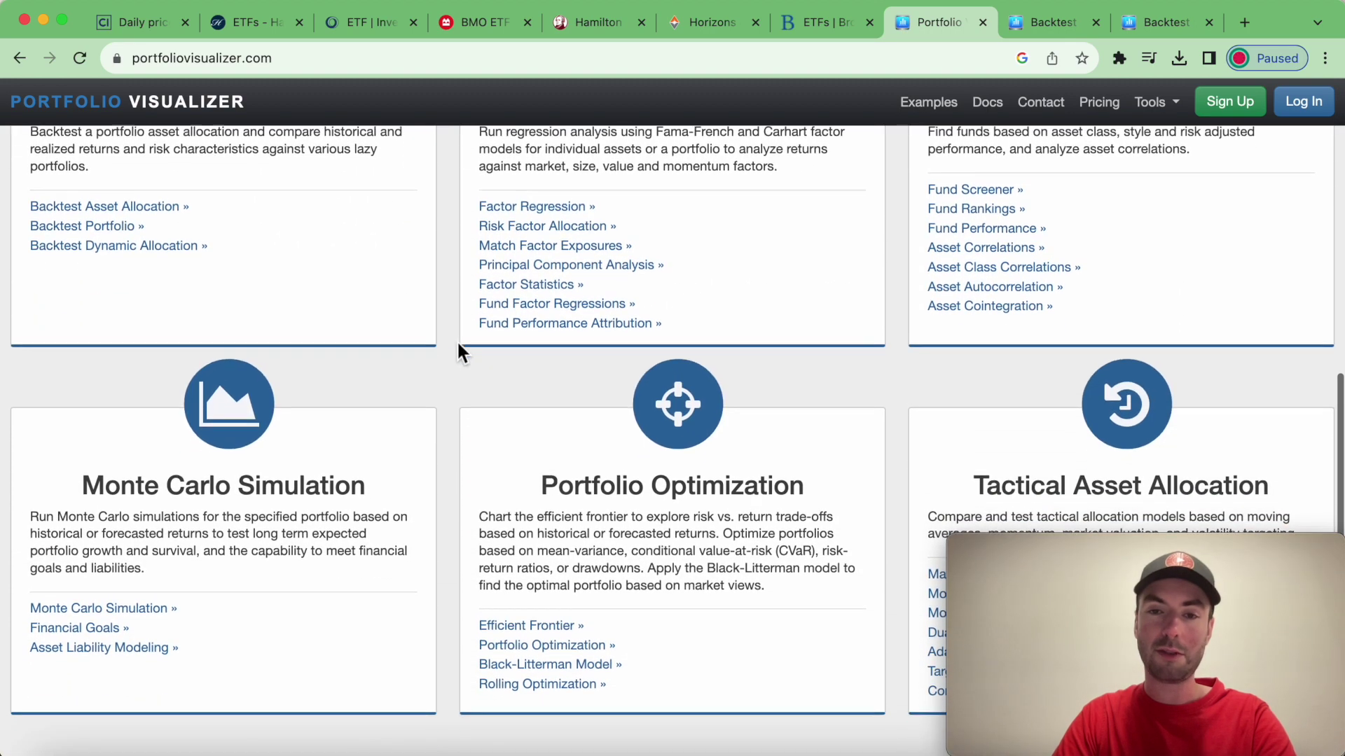
scroll(456, 339, up, 3)
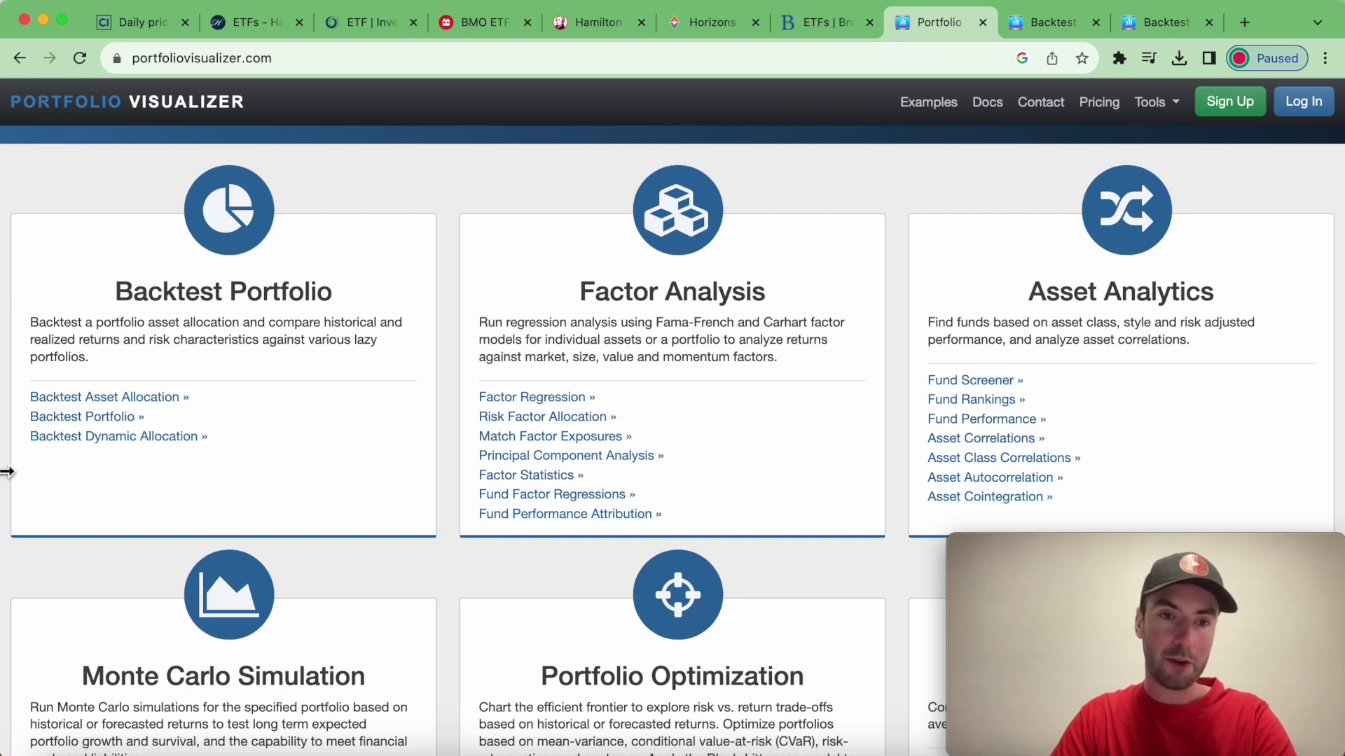
click(65, 420)
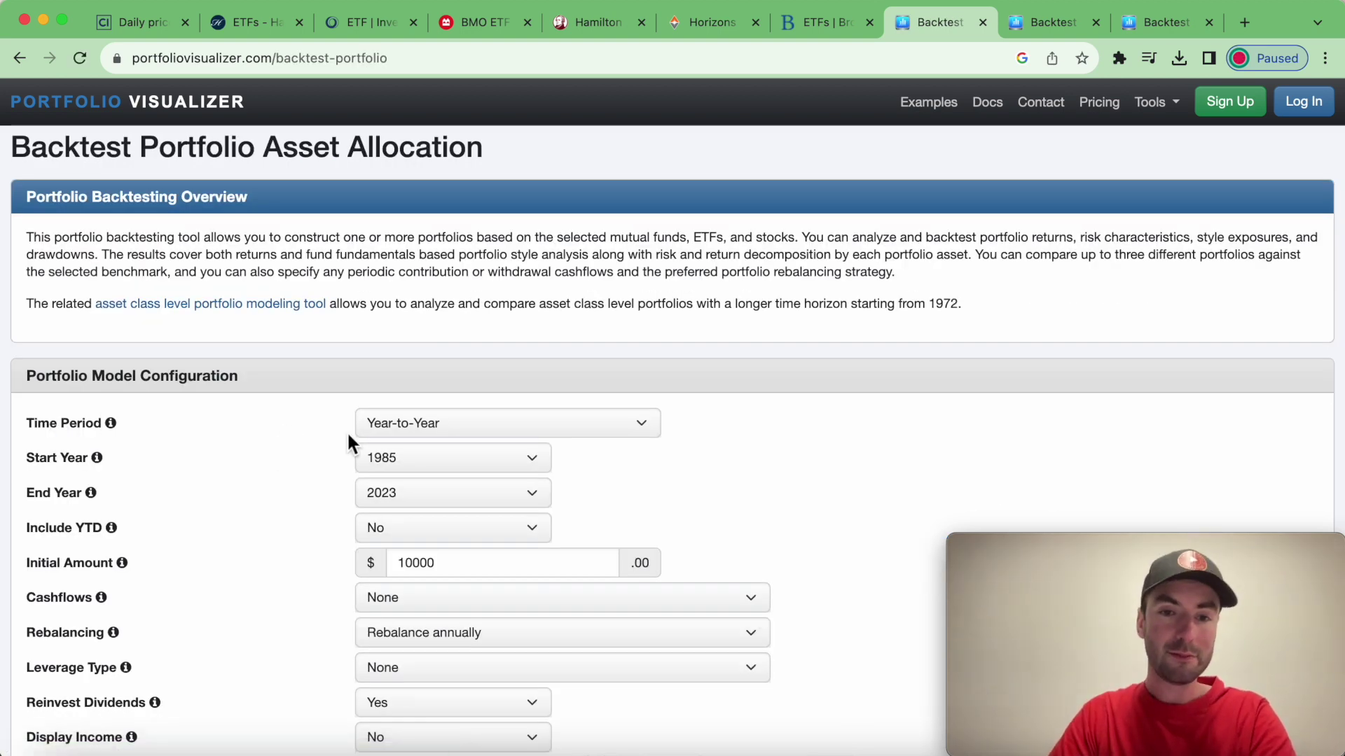
Keep the time period at Year-to-Year, set the start year to 2023, and include year-to-date results
scroll(347, 430, down, 5)
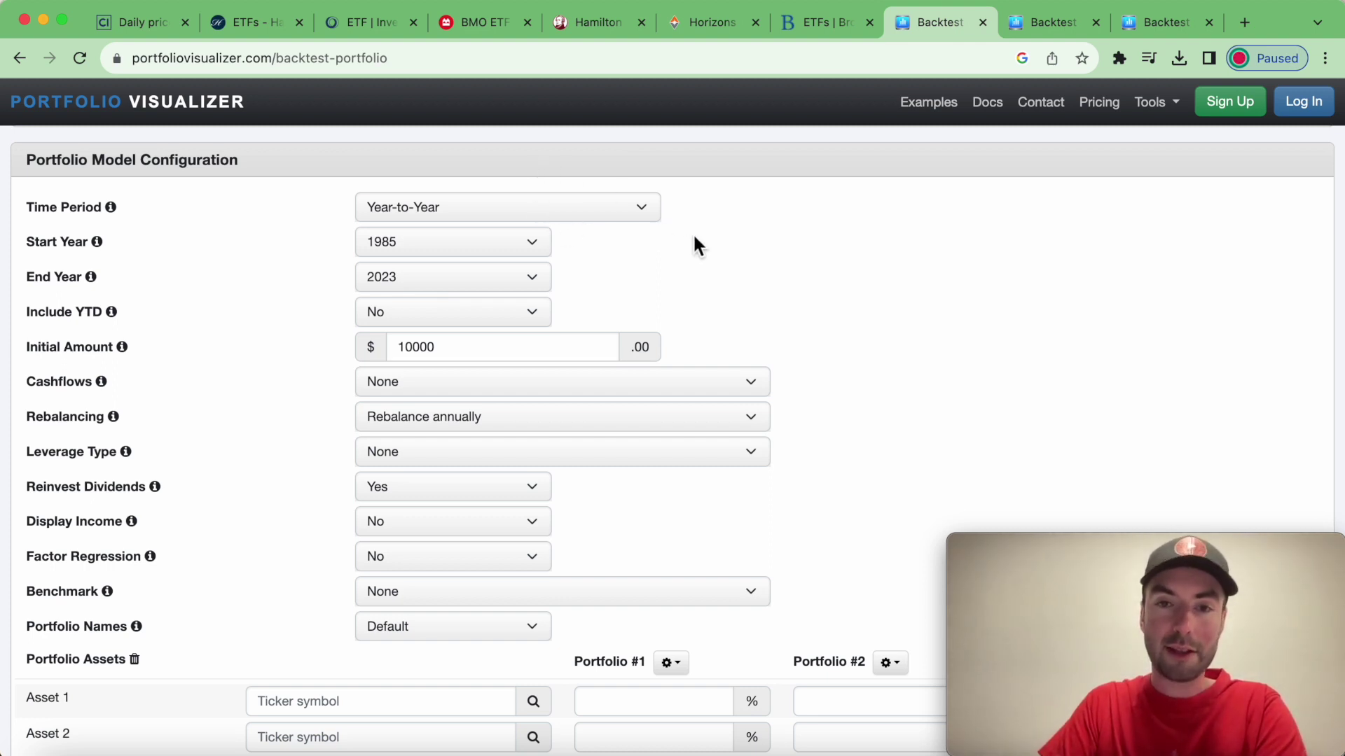
scroll(704, 234, down, 1)
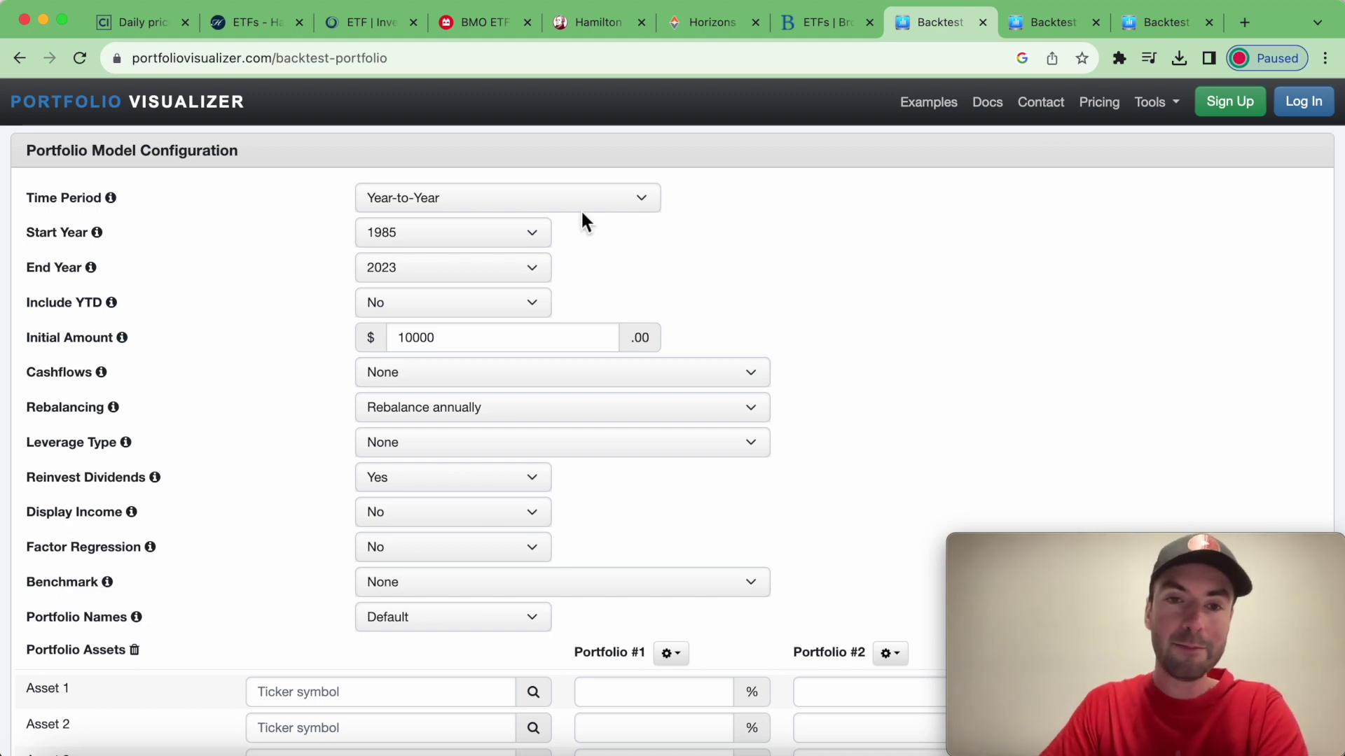
click(639, 202)
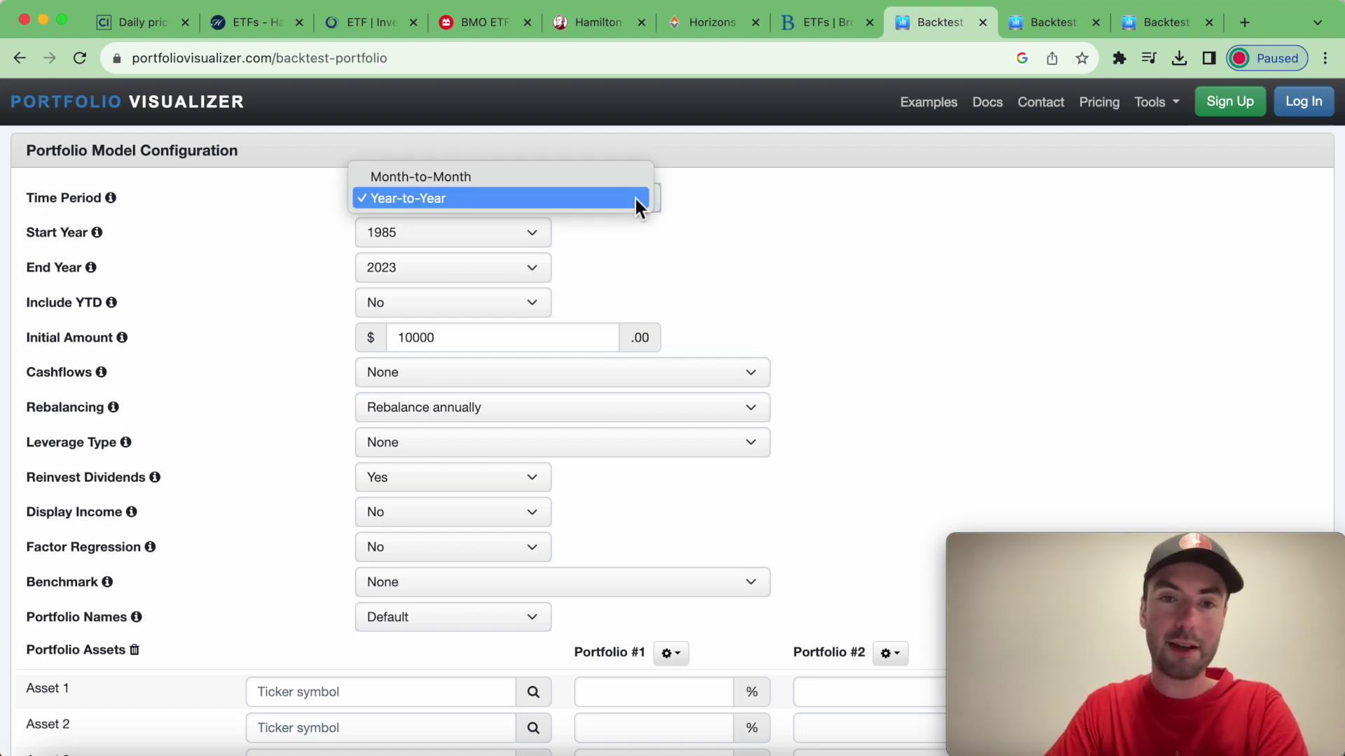
click(549, 197)
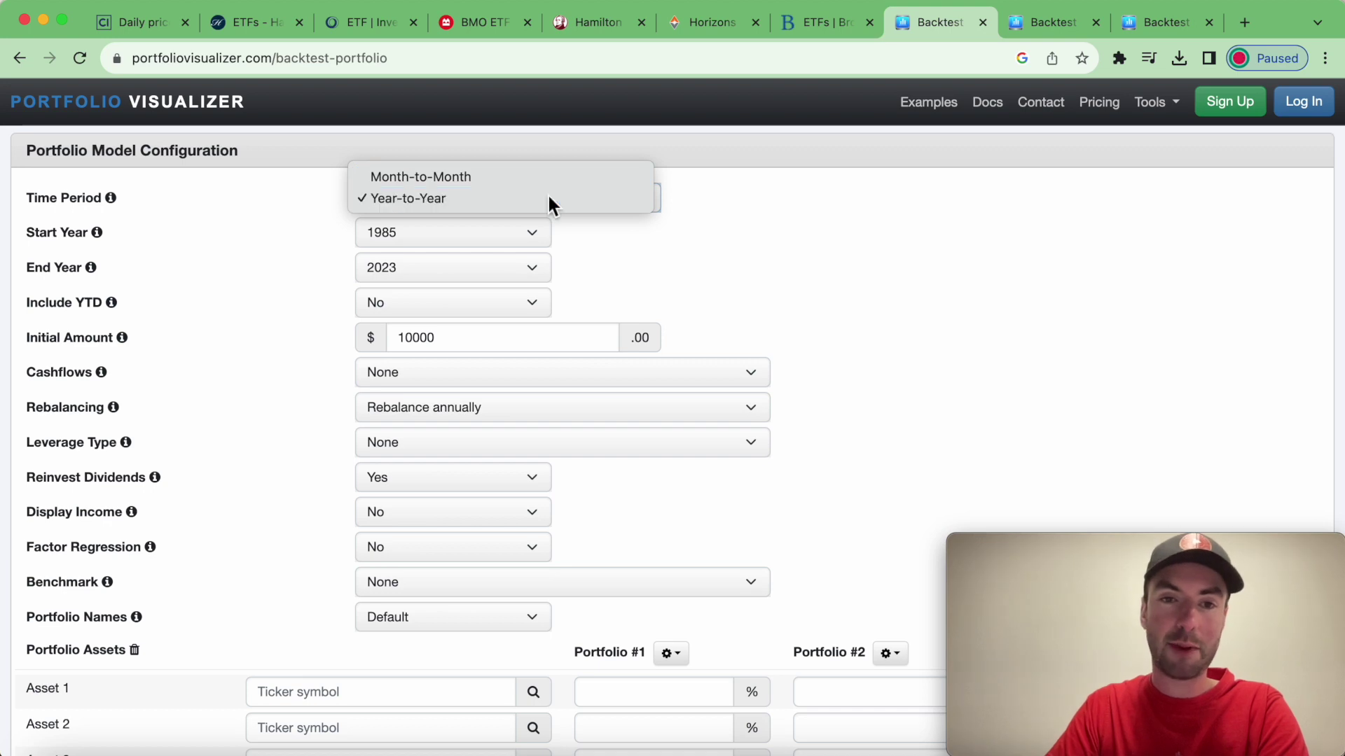
click(527, 231)
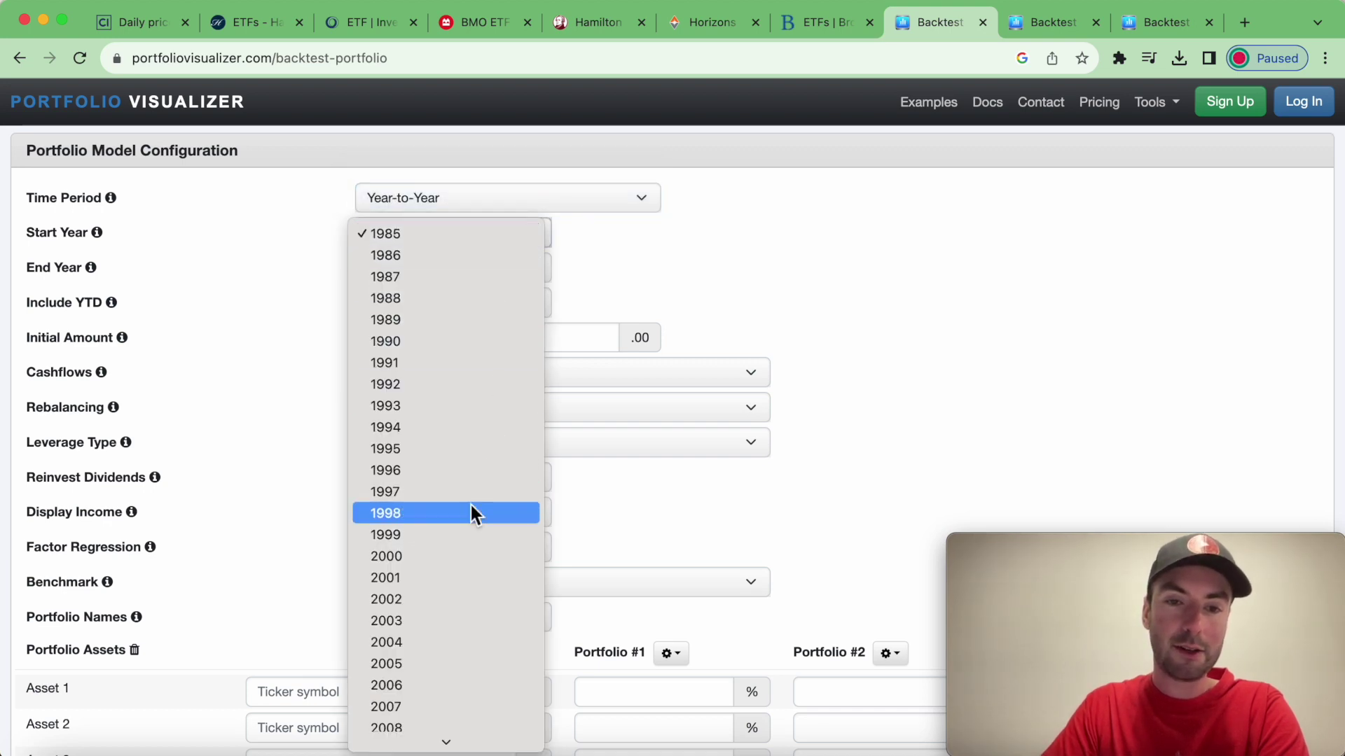
scroll(469, 502, down, 4)
click(430, 738)
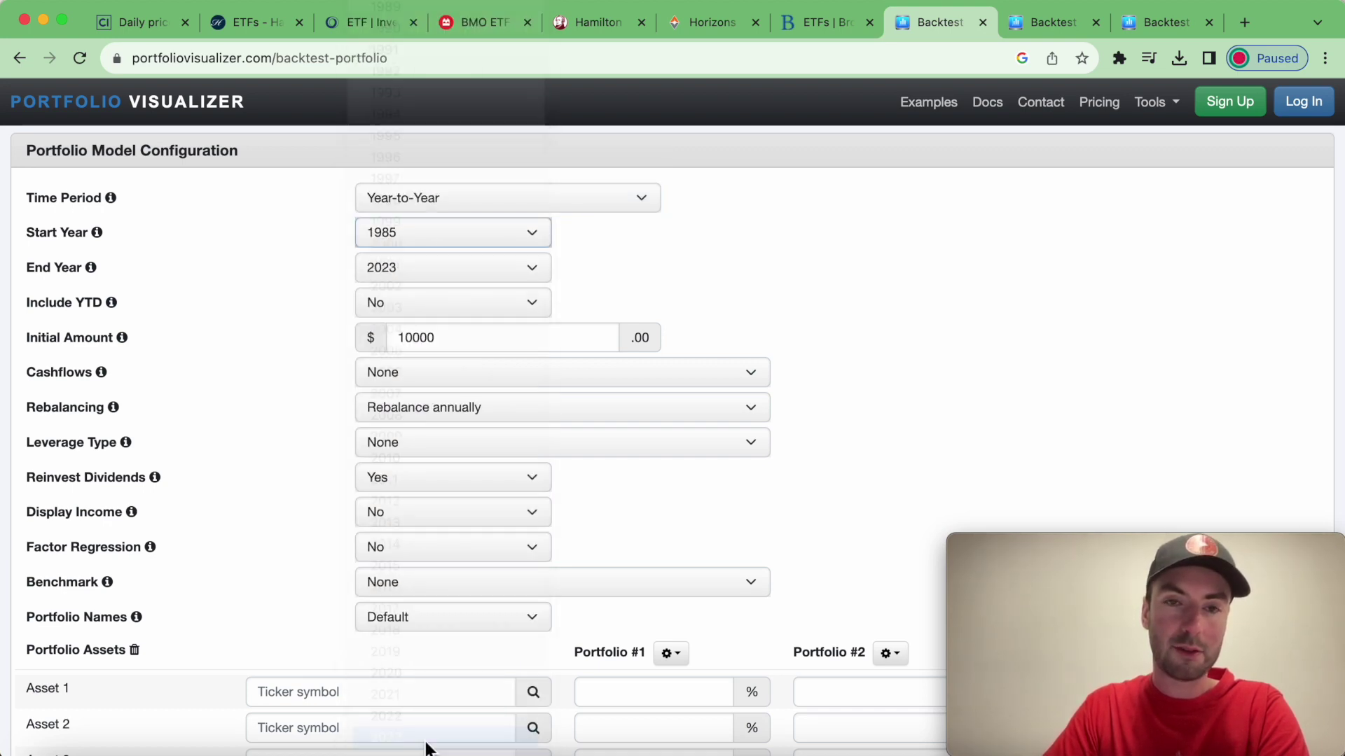
click(496, 297)
click(475, 282)
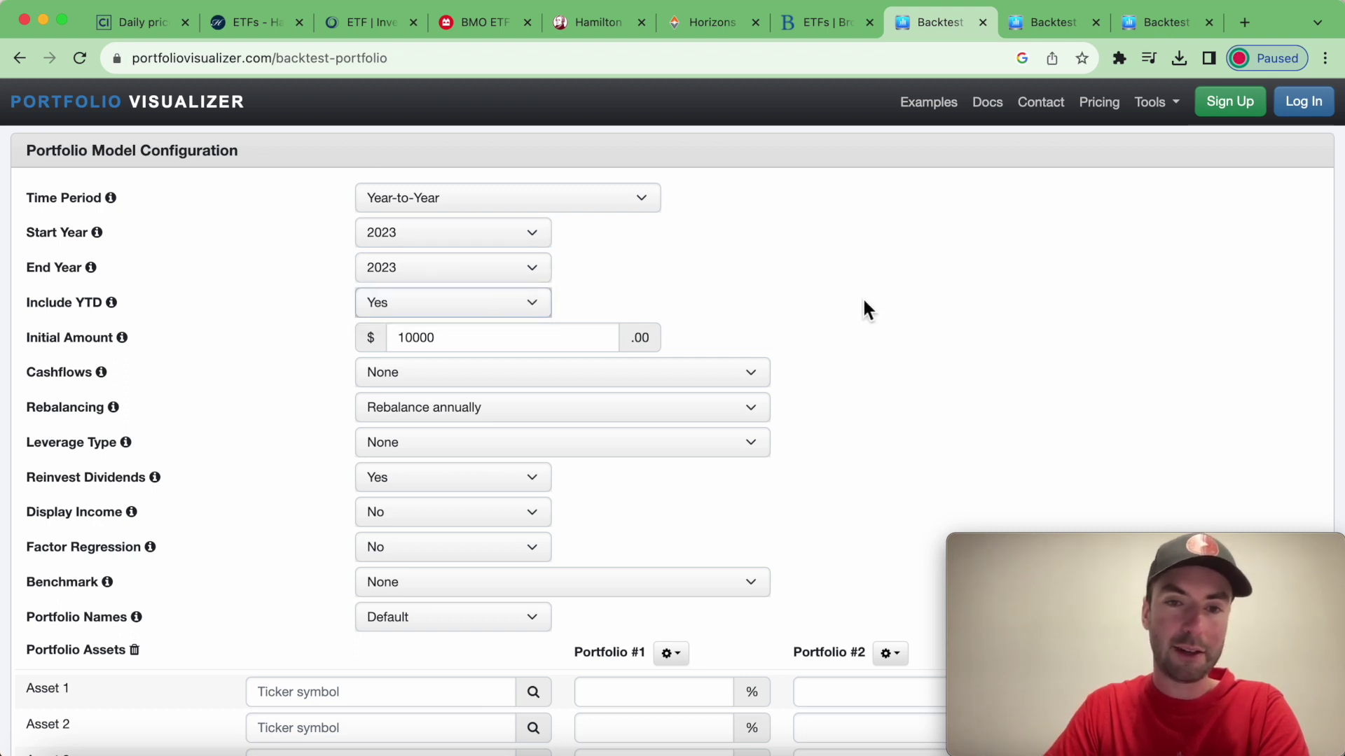
Leave the portfolio cashflows at None and set rebalancing to No rebalancing
scroll(865, 309, down, 2)
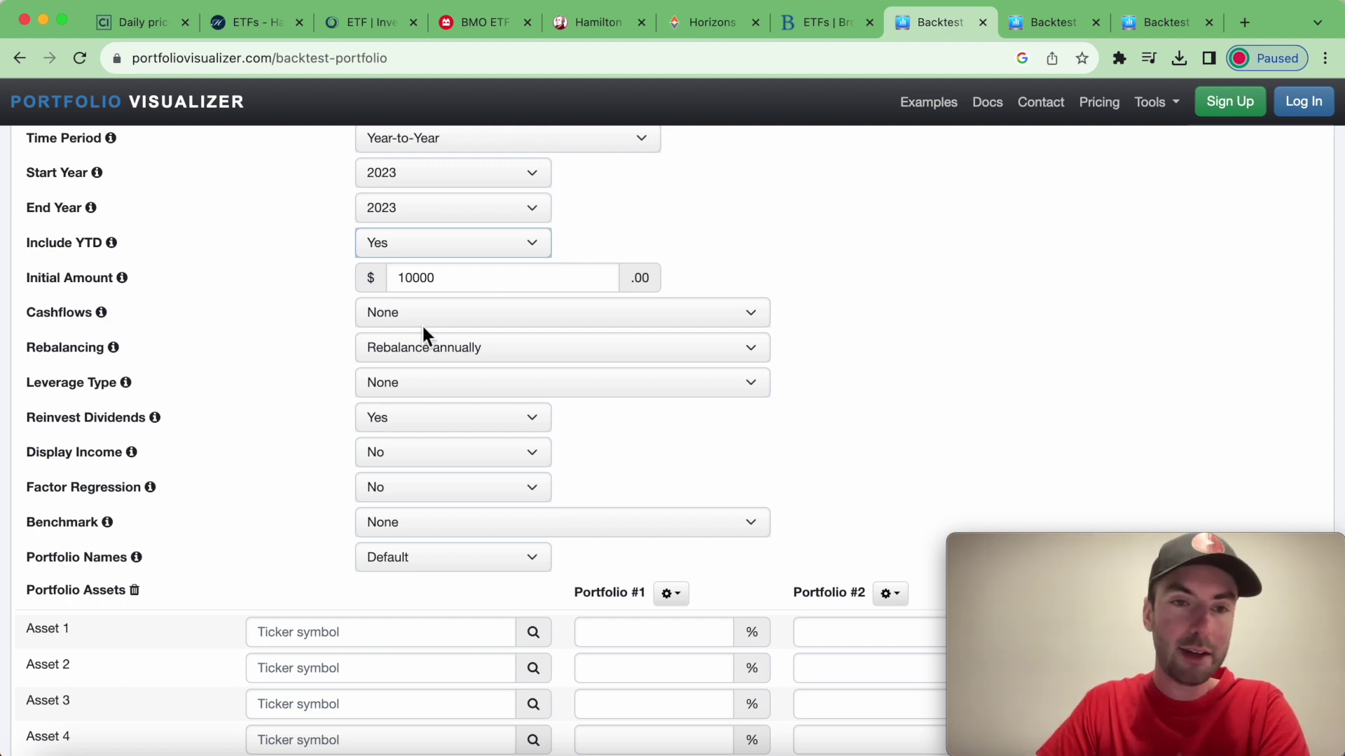
click(456, 318)
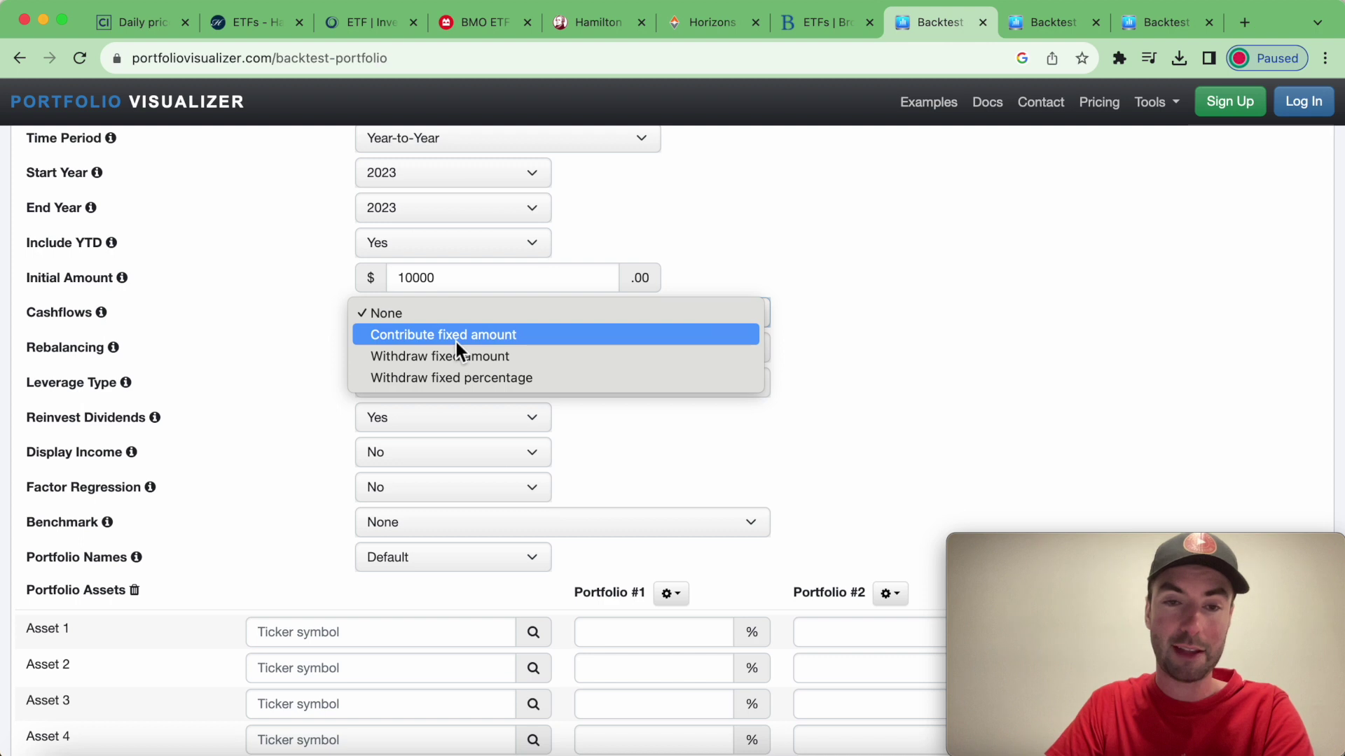
click(901, 313)
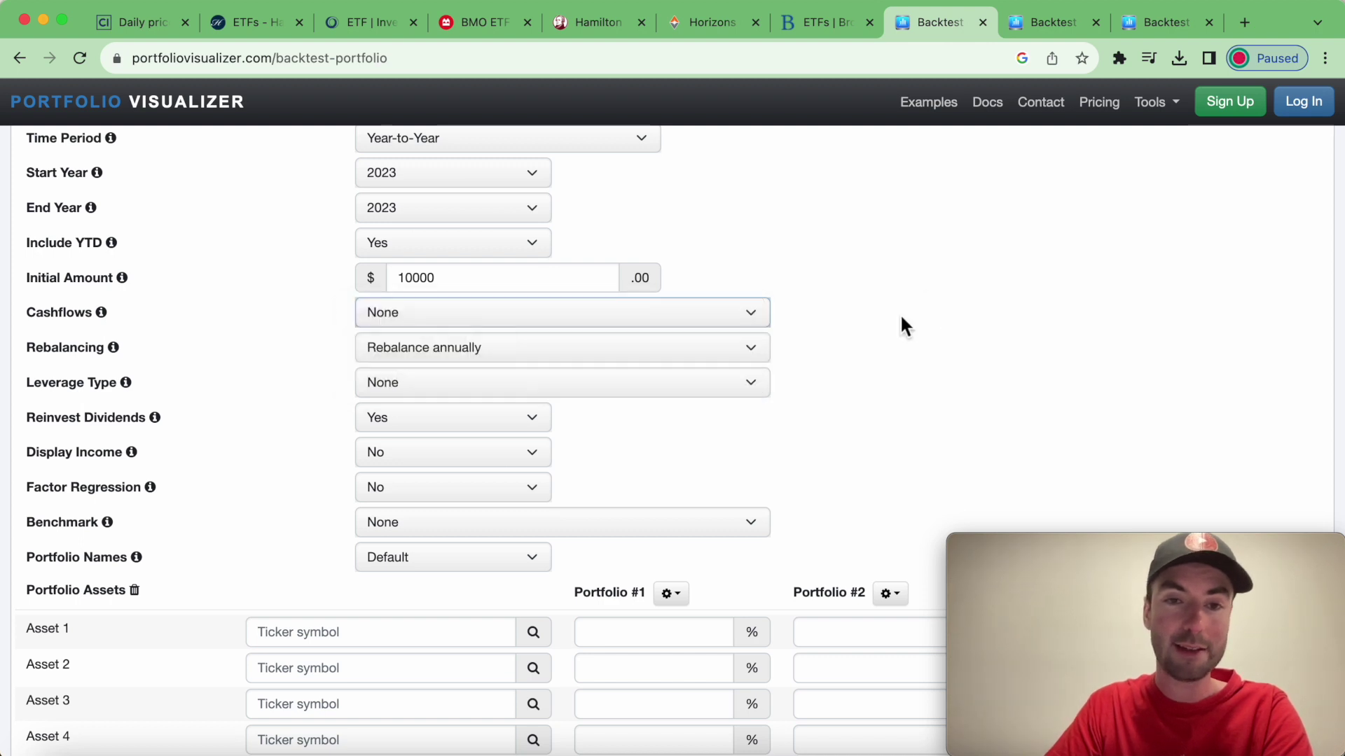
click(469, 351)
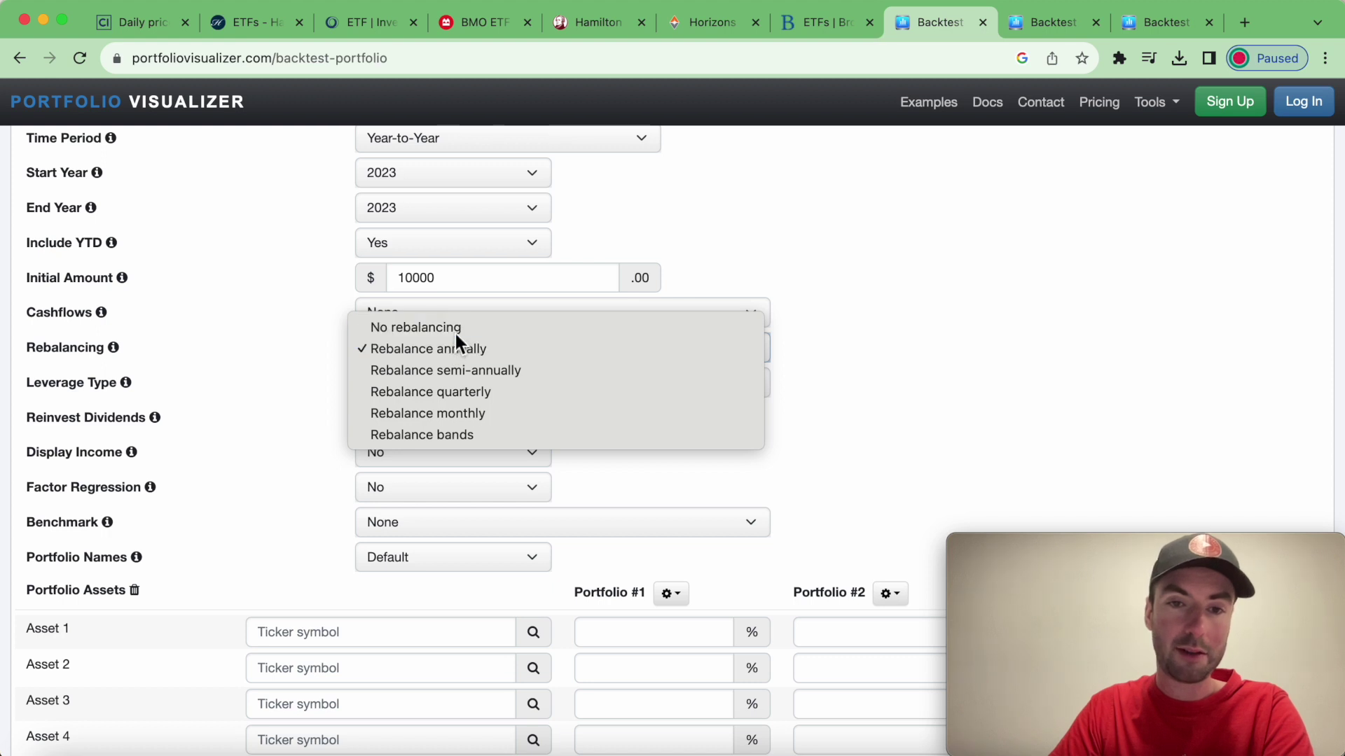
click(455, 334)
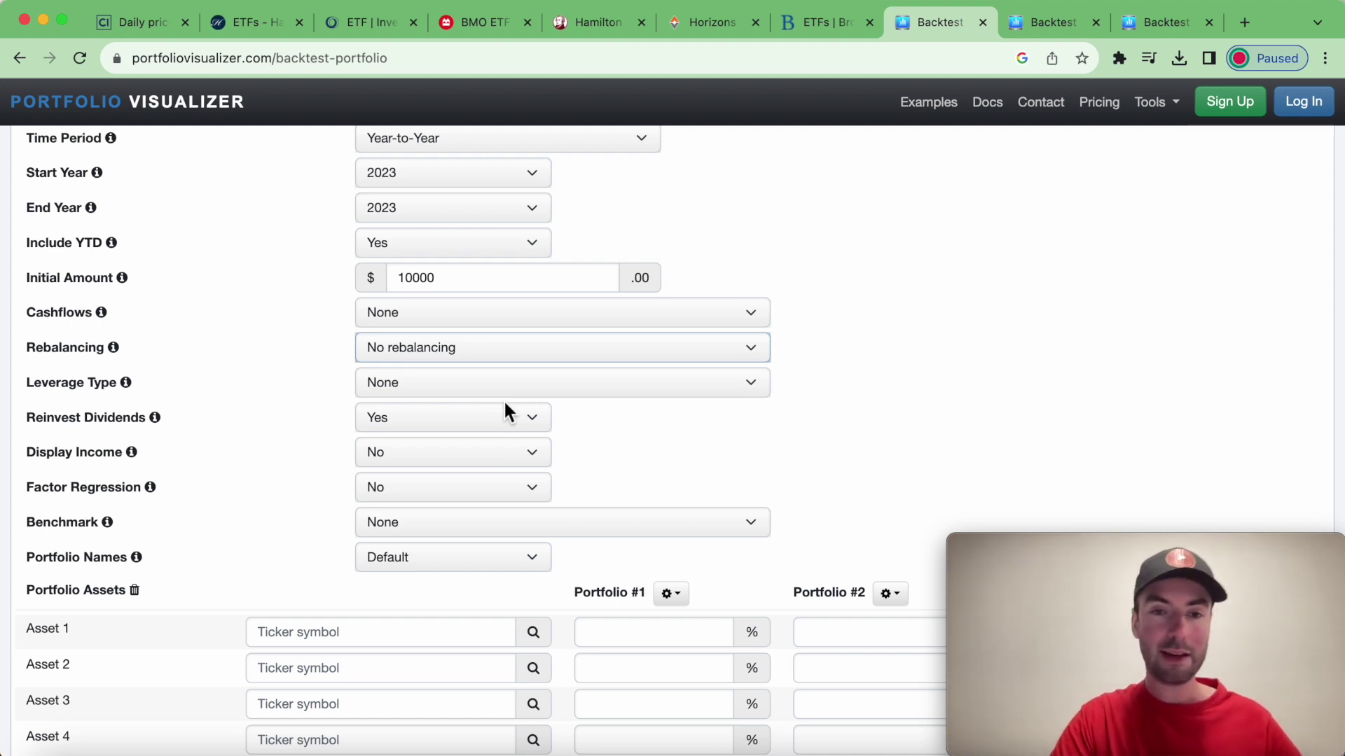
Review the leverage type, dividend reinvestment and benchmark options, keeping them at None, Yes and None
click(437, 384)
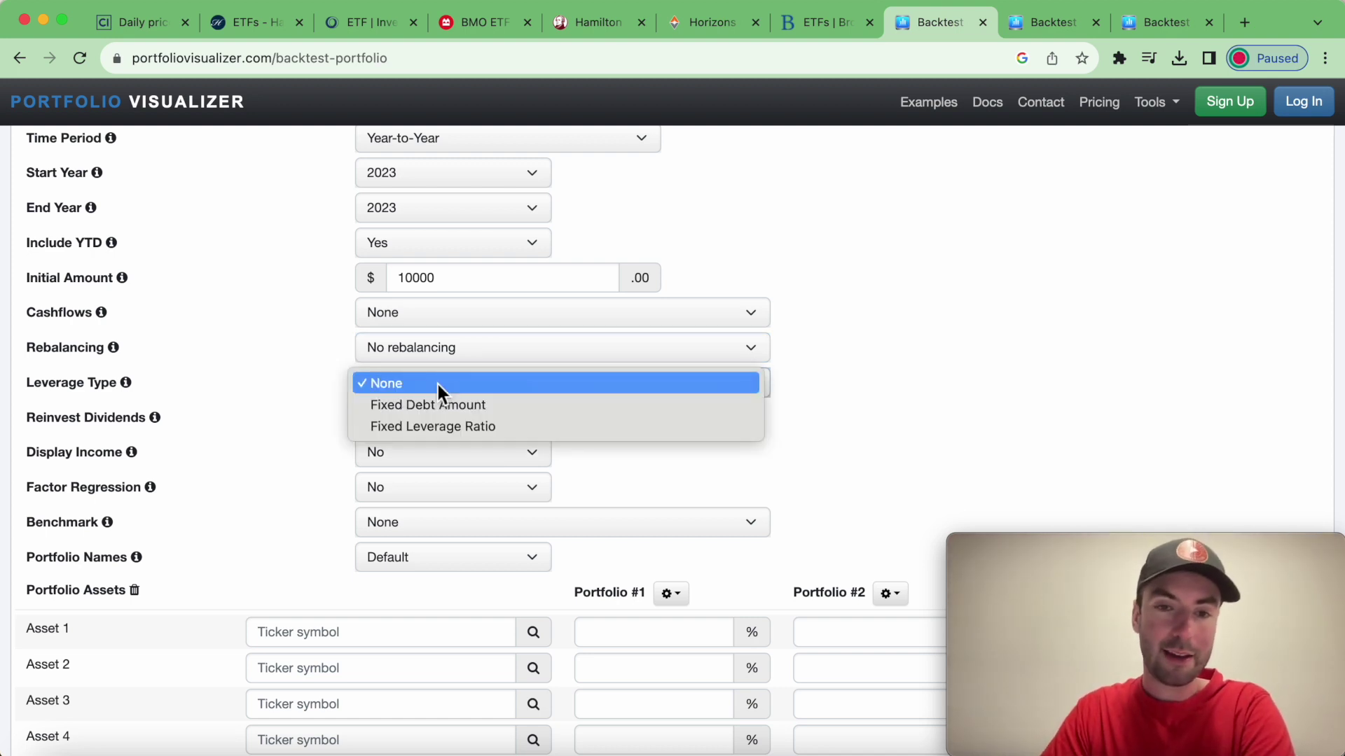
click(954, 382)
click(495, 420)
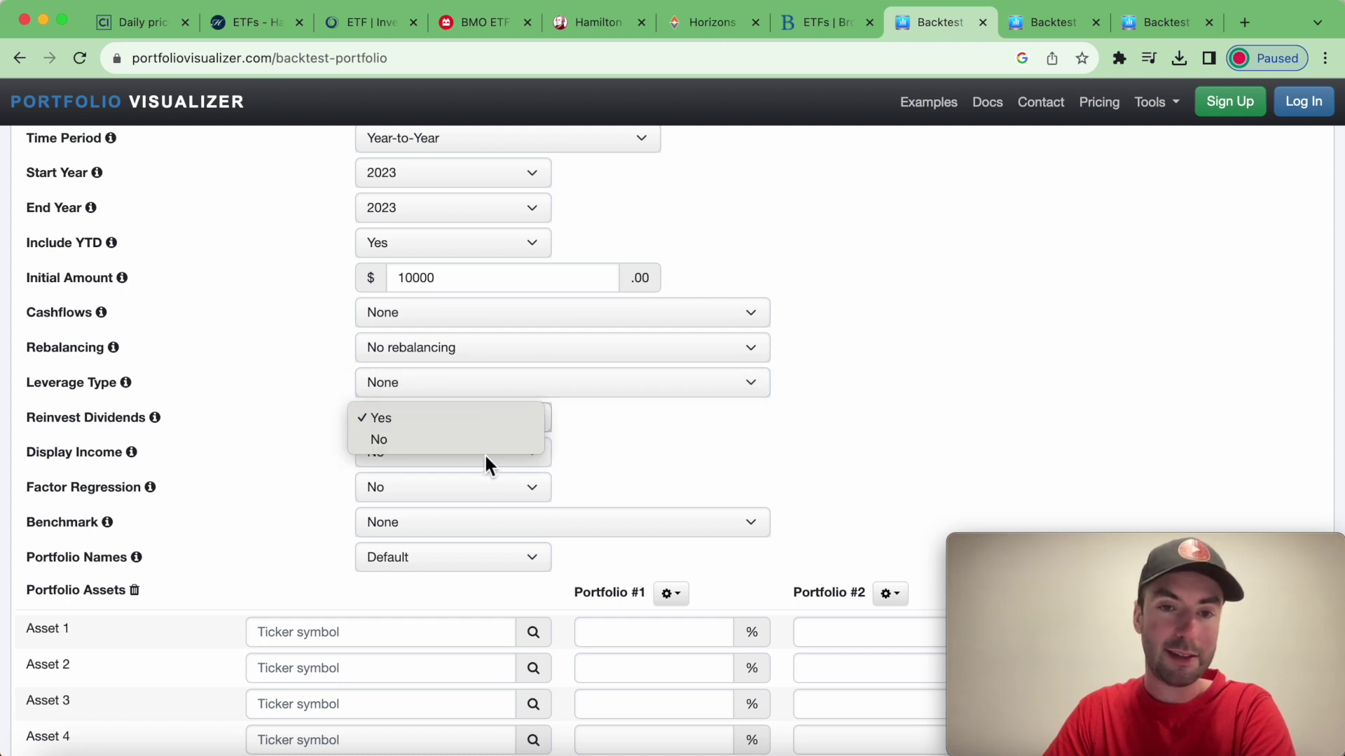
click(608, 429)
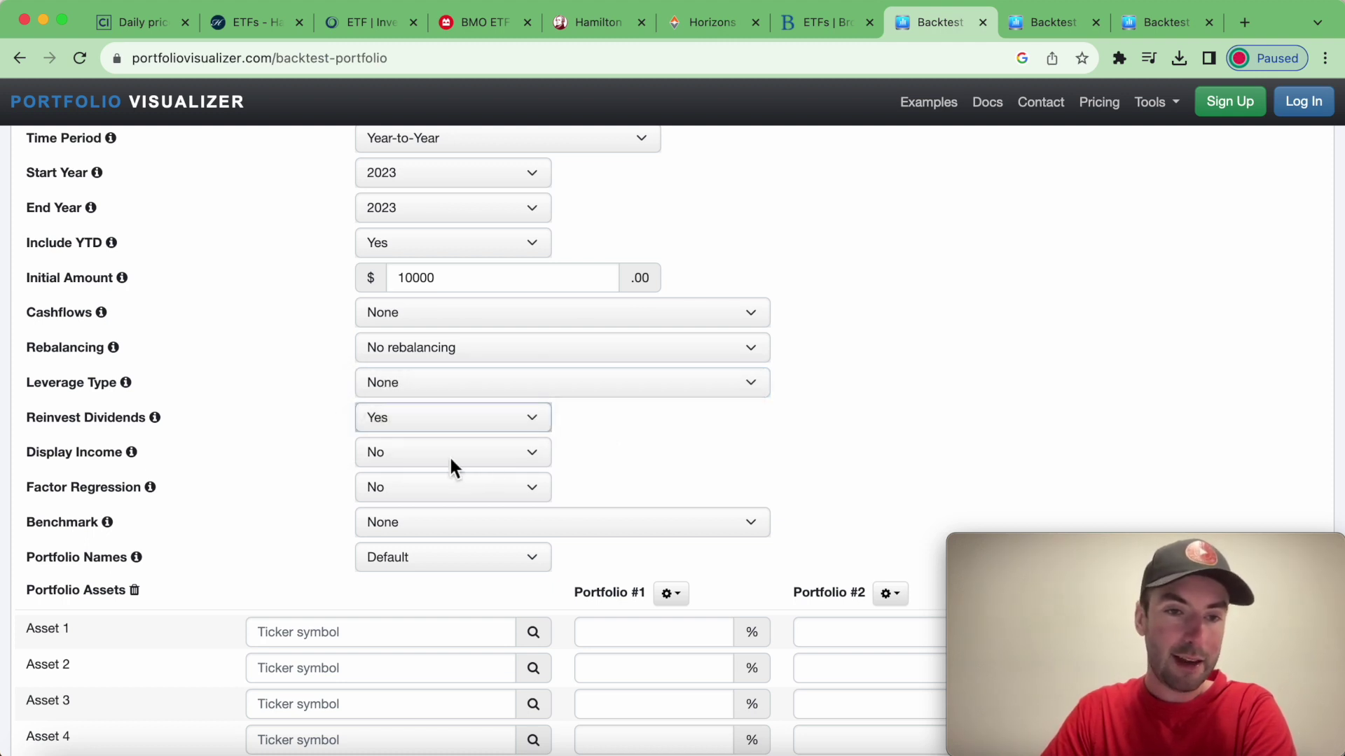
scroll(450, 459, down, 2)
click(498, 470)
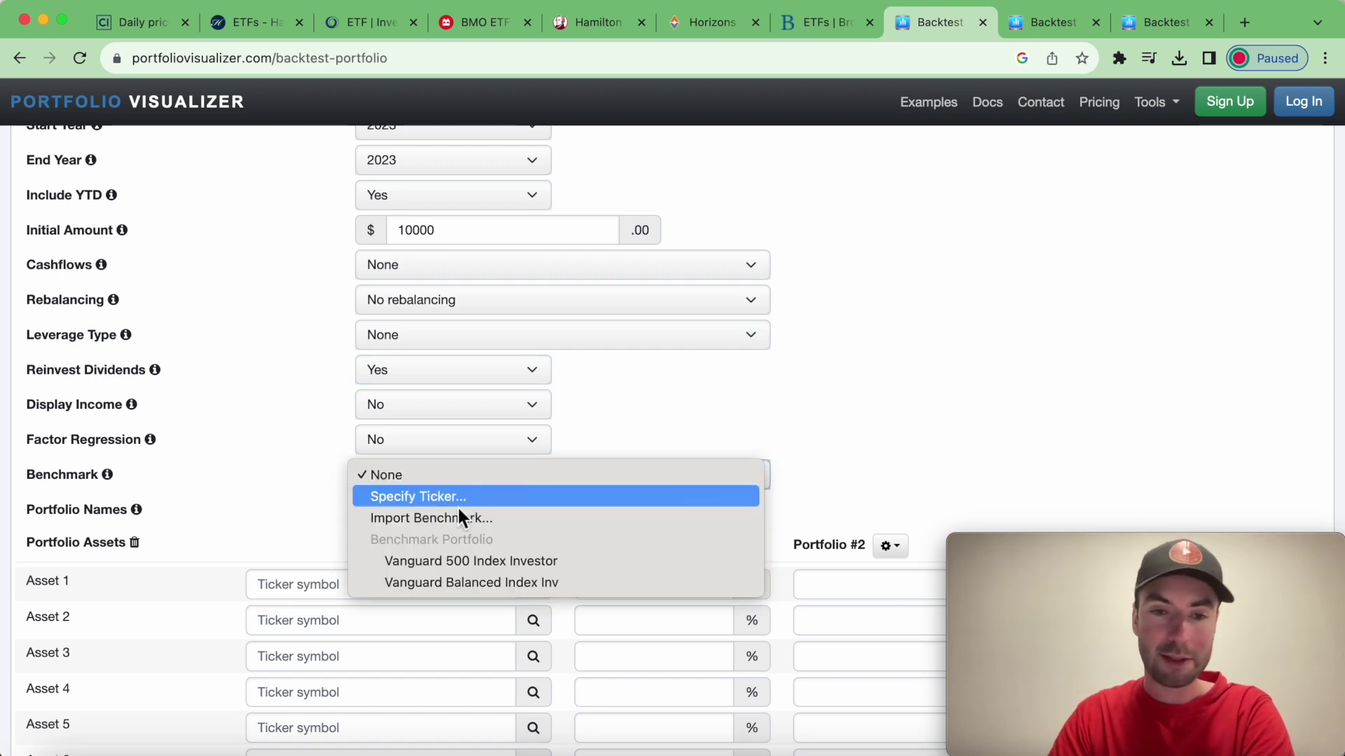
click(839, 418)
Add Horizons Enhanced Income Energy ETF (ENCC.TO) as Asset 1 with a 25% allocation in Portfolio #1
scroll(704, 444, down, 10)
click(338, 286)
text(ennc)
key(BackSpace)
text(cc)
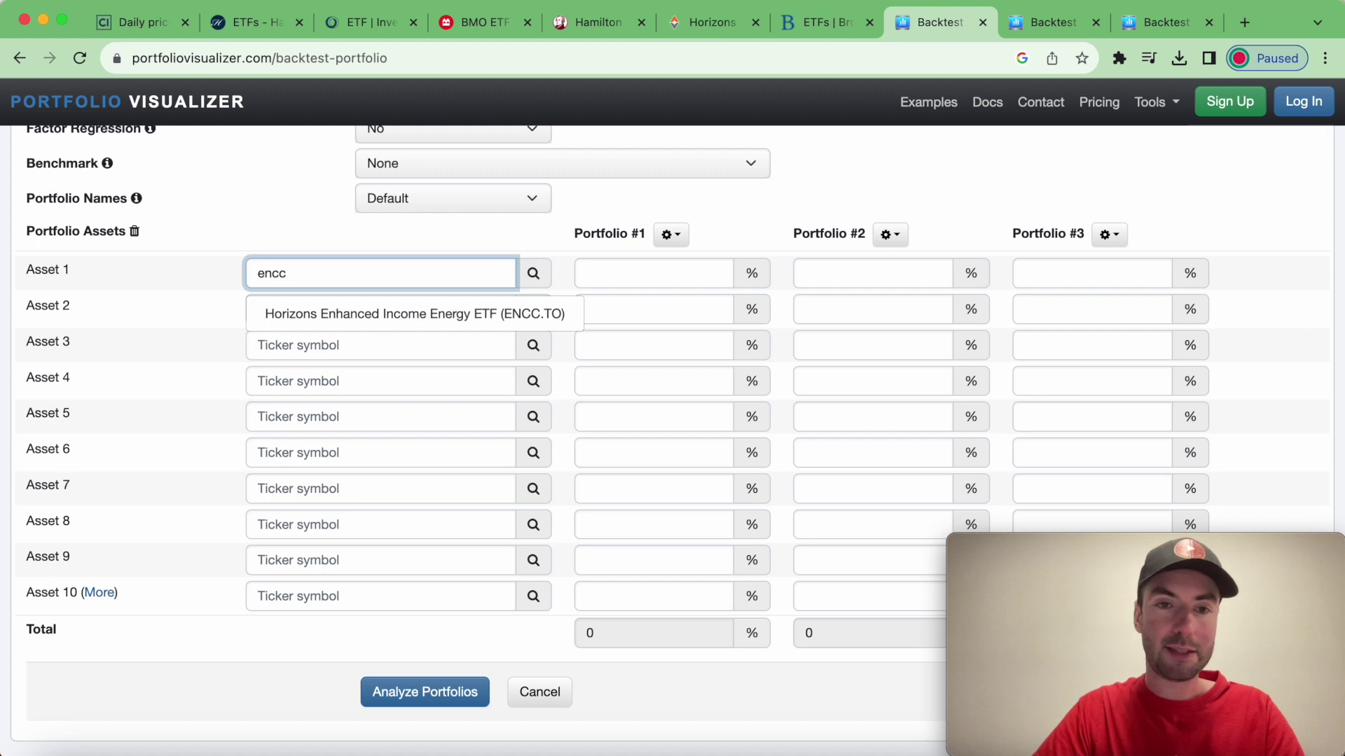
click(394, 314)
click(606, 272)
text(25)
Add BMO Covered Call Utilities ETF (ZWU.TO) as Asset 2 with a 25% allocation in Portfolio #1
click(420, 312)
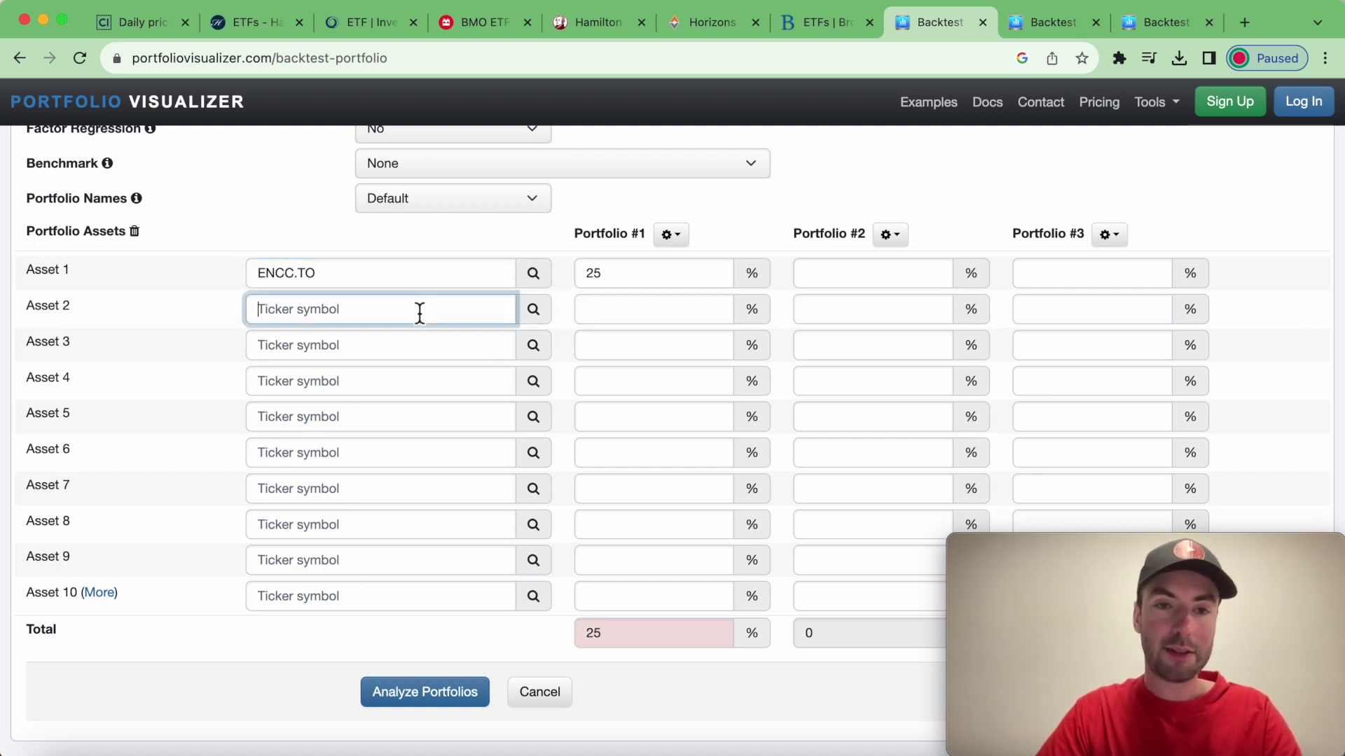
text(zwu)
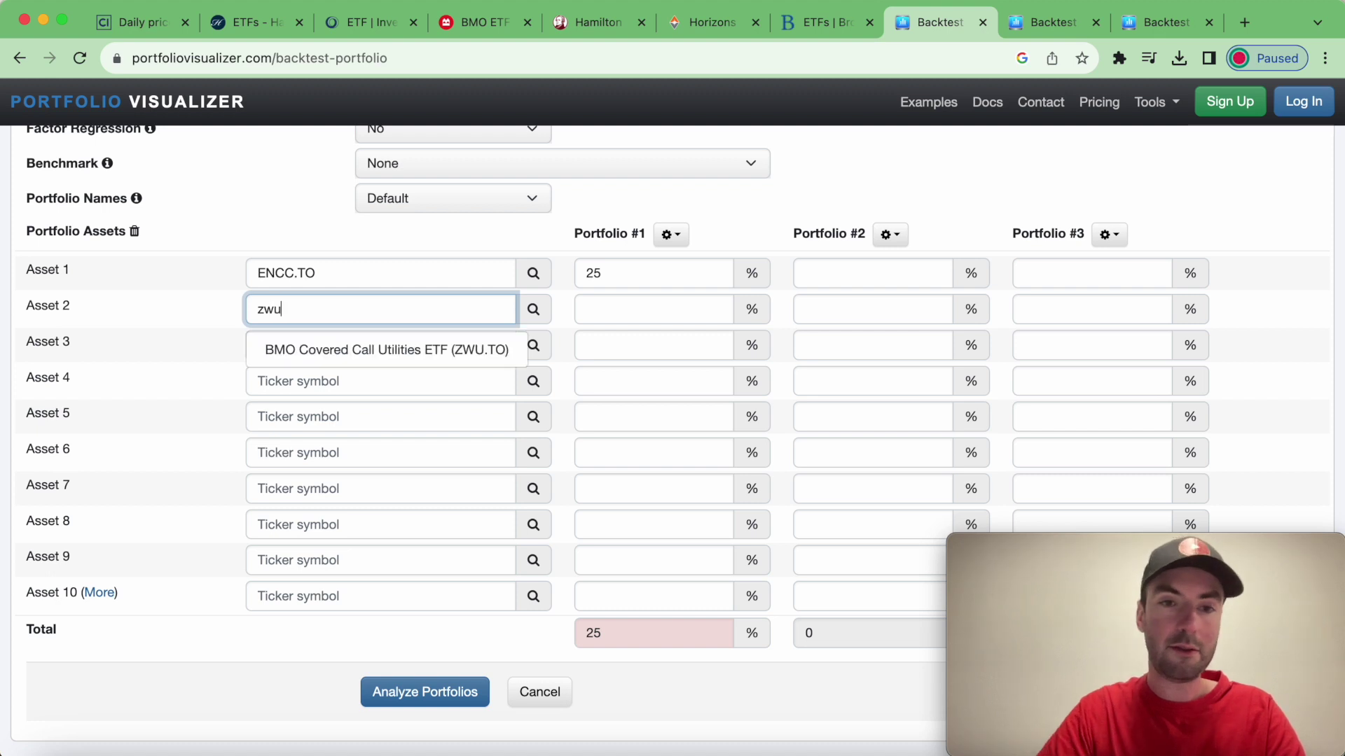
click(397, 355)
click(612, 307)
text(25)
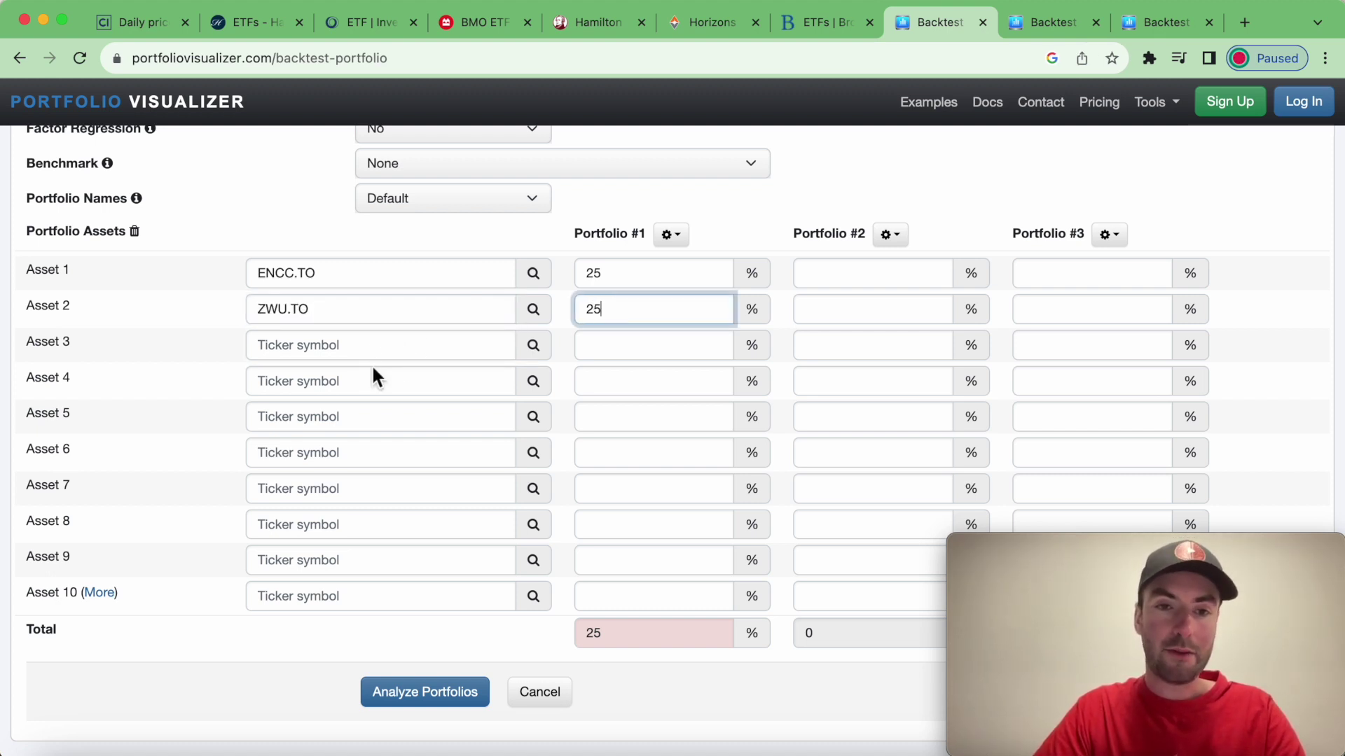
Add Brompton Tech Leaders Income ETF (TLF.TO) as Asset 3 with a 25% allocation in Portfolio #1
click(378, 347)
text(t)
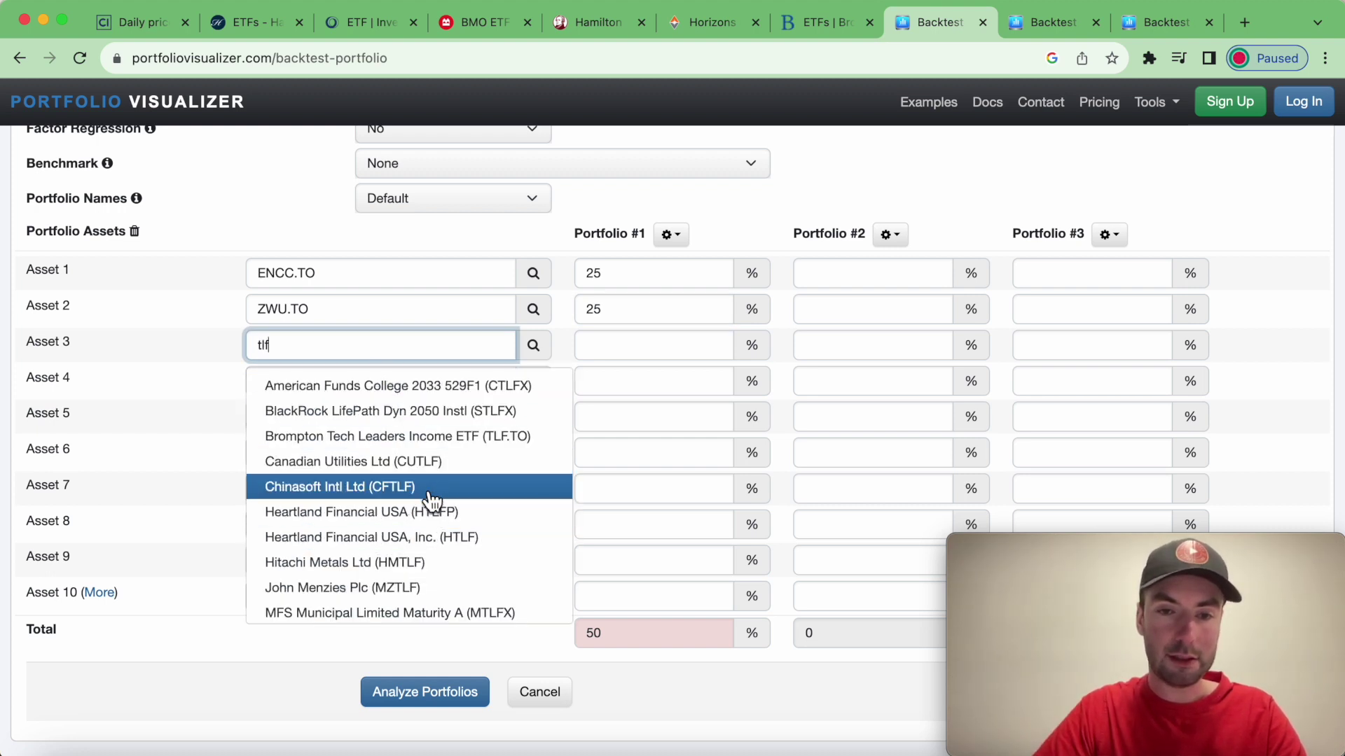
text(lf)
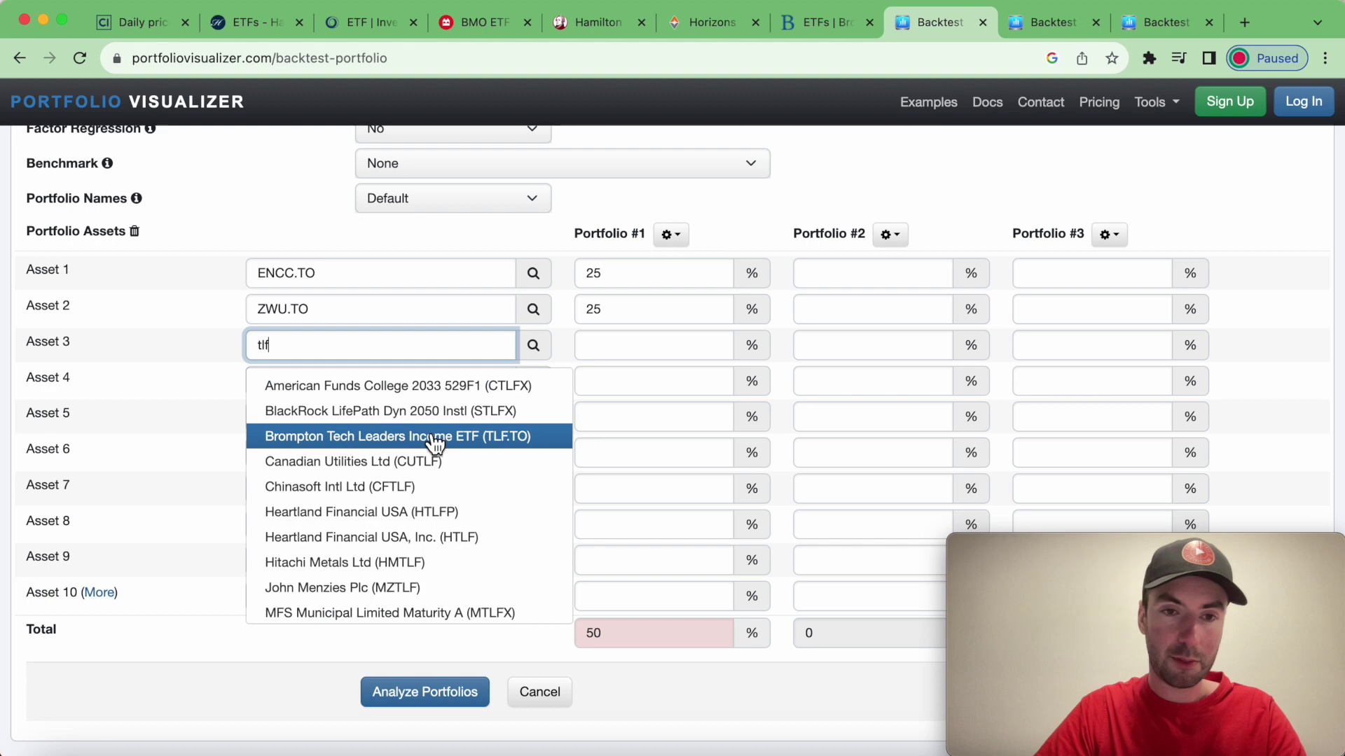
click(429, 437)
click(635, 345)
text(25)
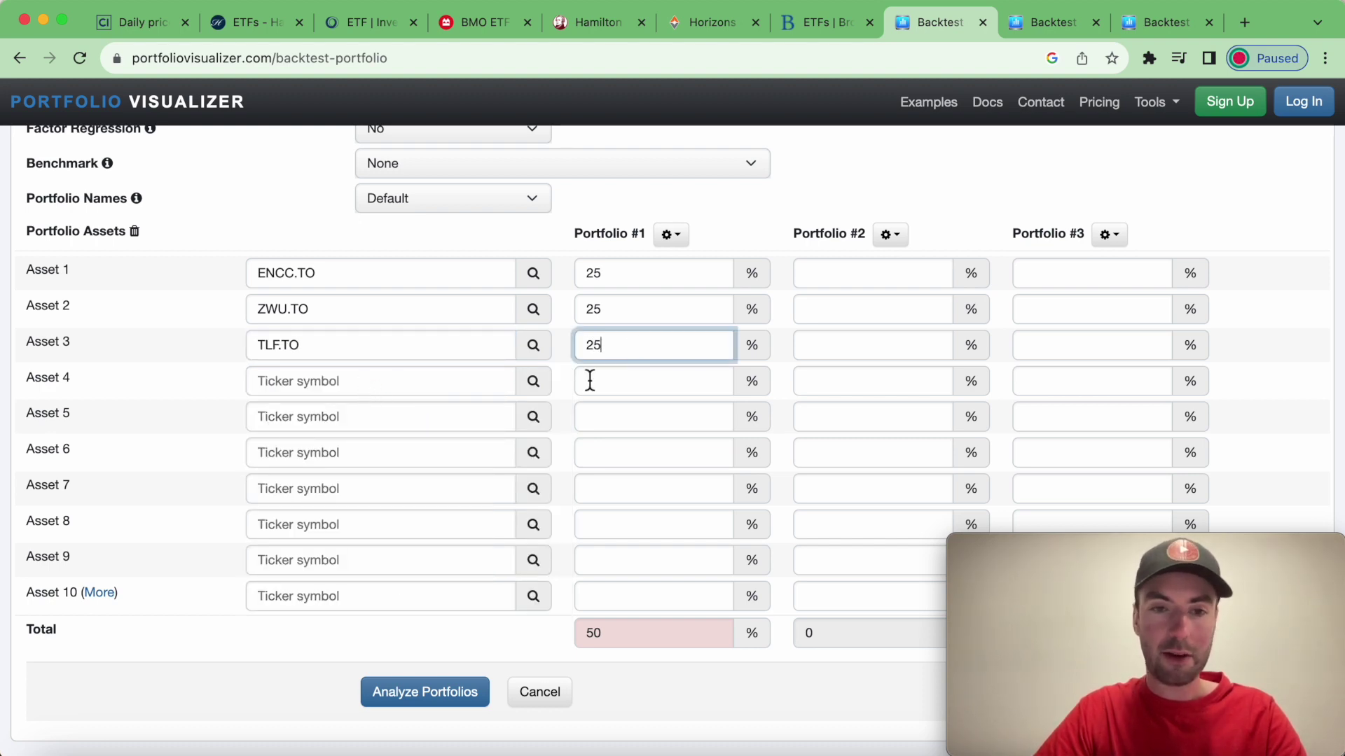
Add Hamilton's covered call ETF HDIV.TO as Asset 4 at 25% in Portfolio #1 and run the portfolio analysis
click(414, 387)
text(hdiv)
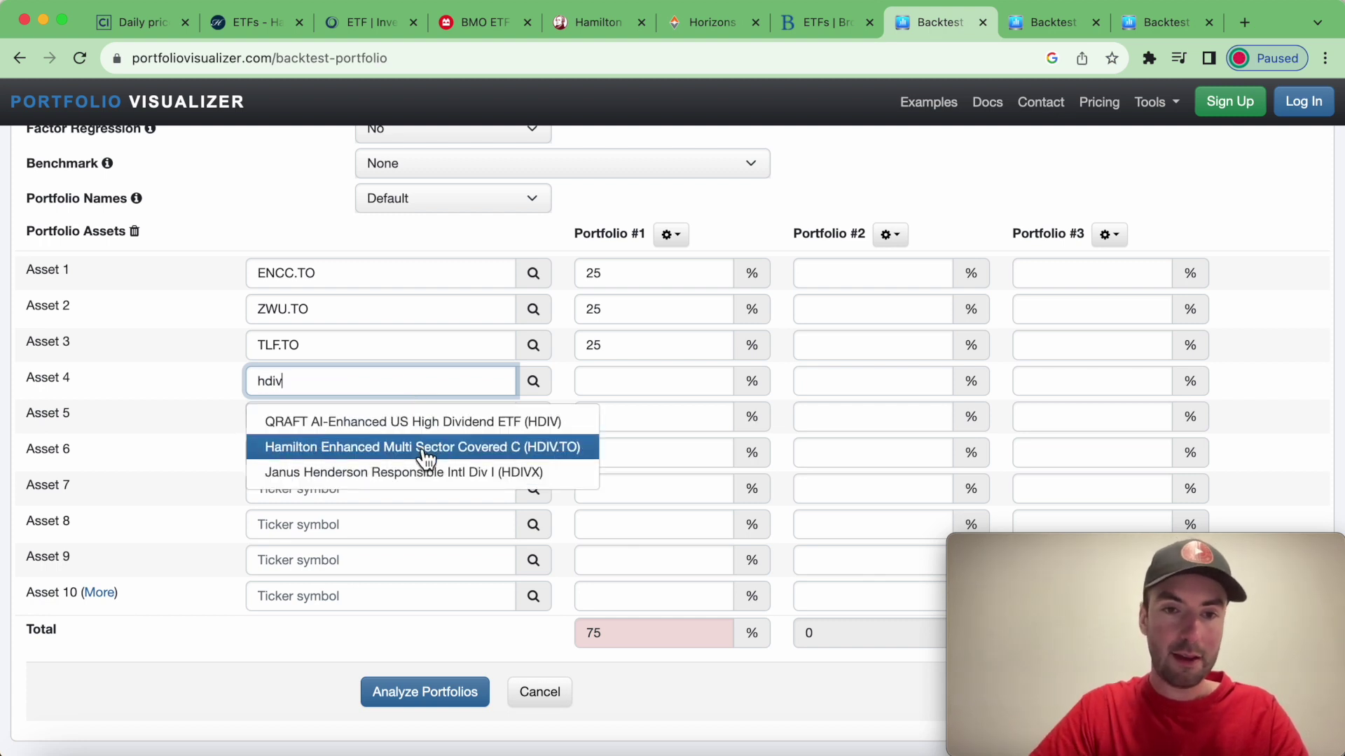
click(423, 448)
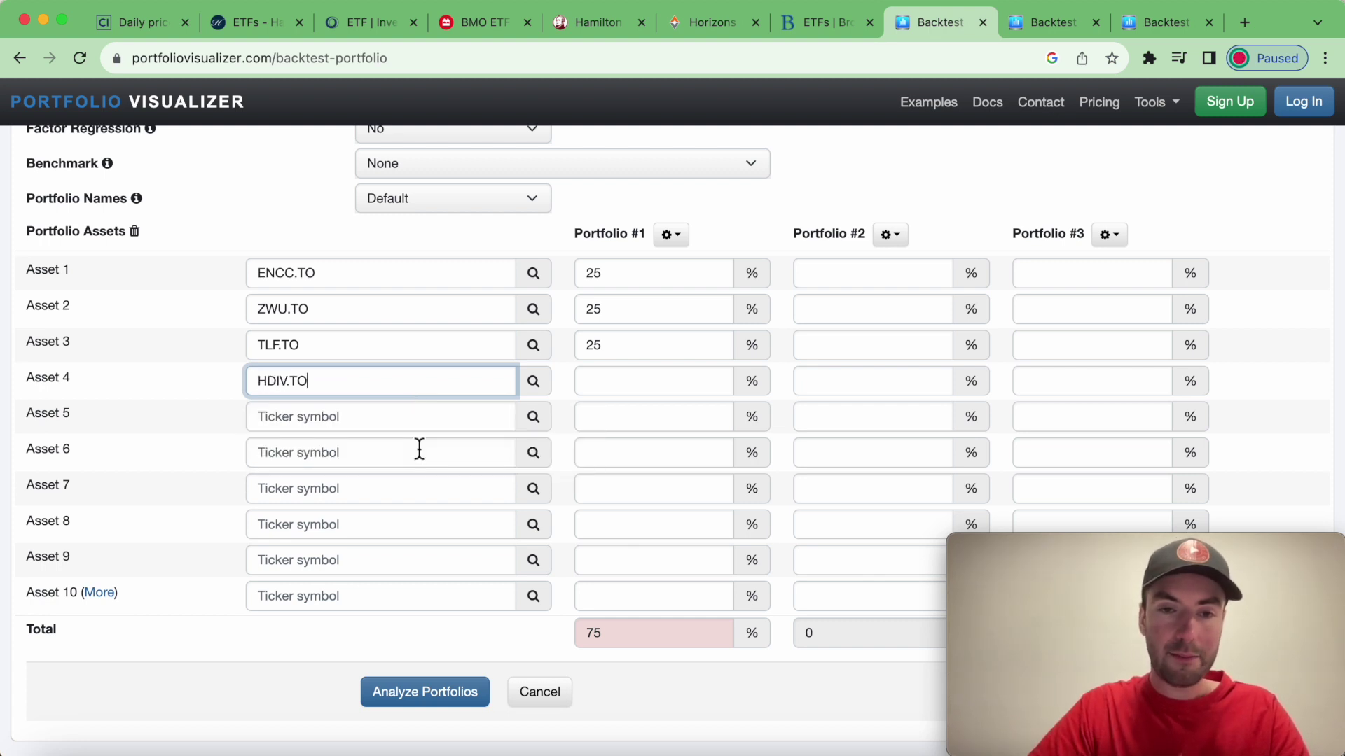
click(620, 381)
text(25)
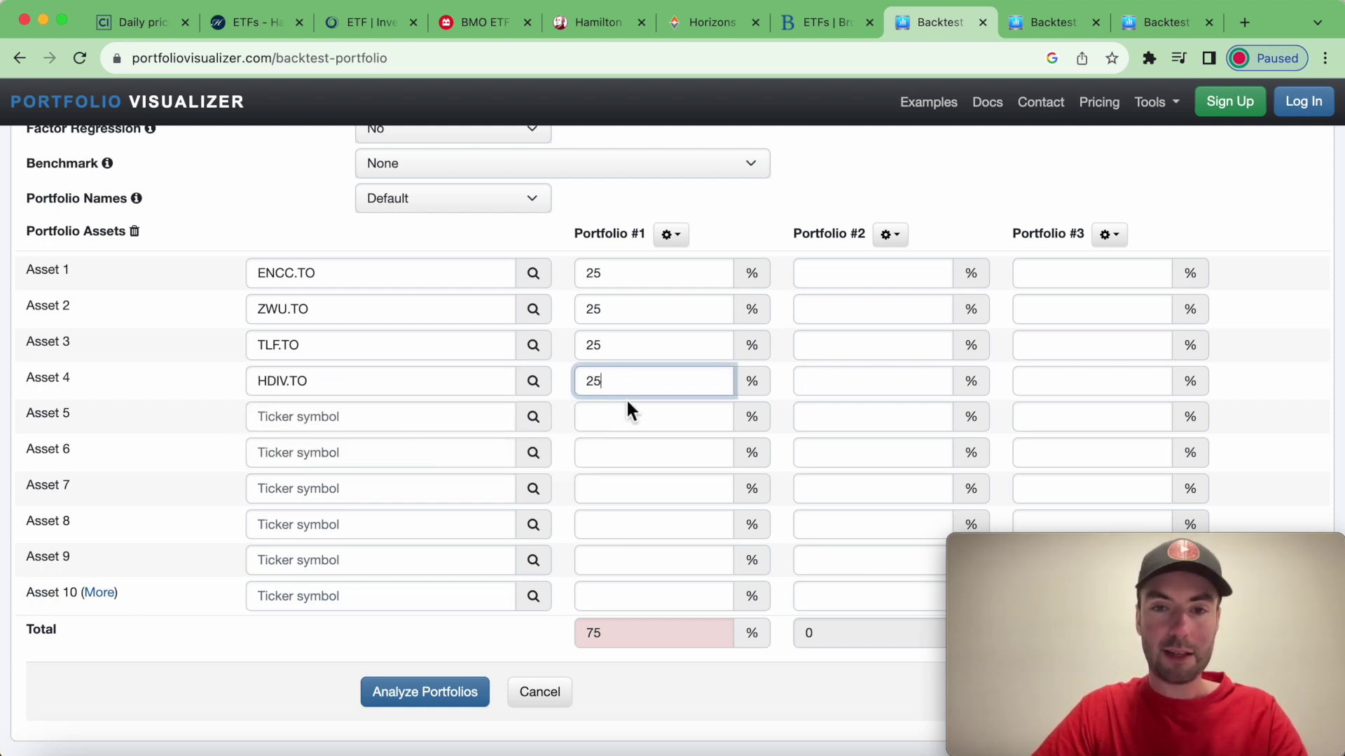
scroll(630, 449, down, 2)
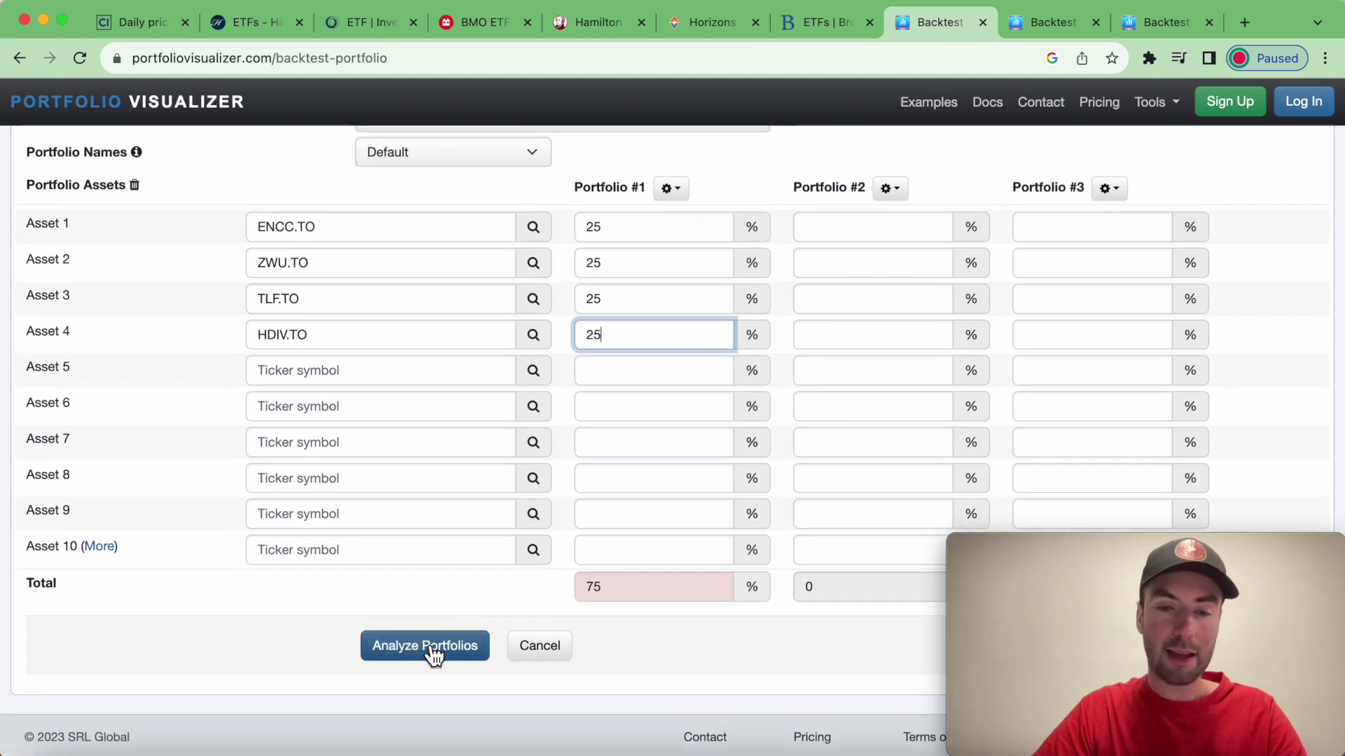
click(429, 646)
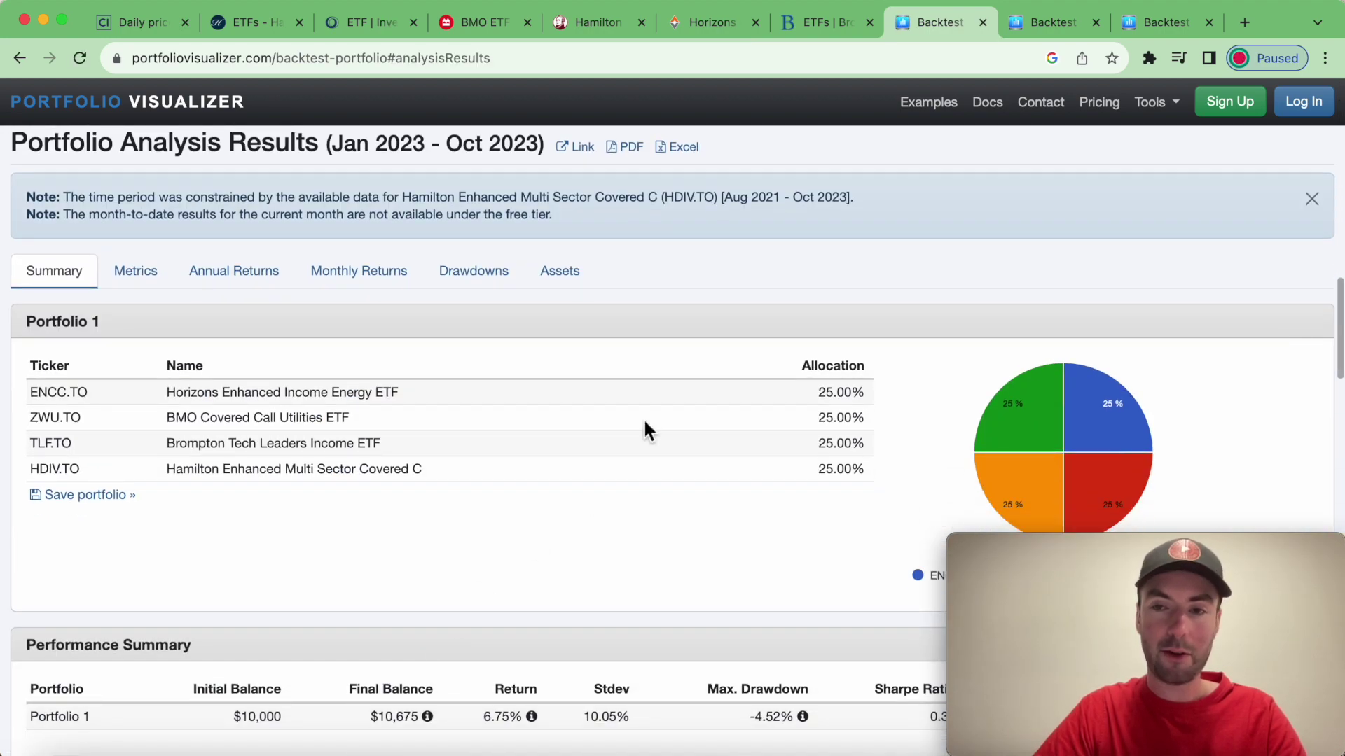
Examine the backtest's allocation table, performance summary and month-by-month balances on the Portfolio Growth chart
scroll(643, 418, down, 4)
scroll(642, 417, down, 1)
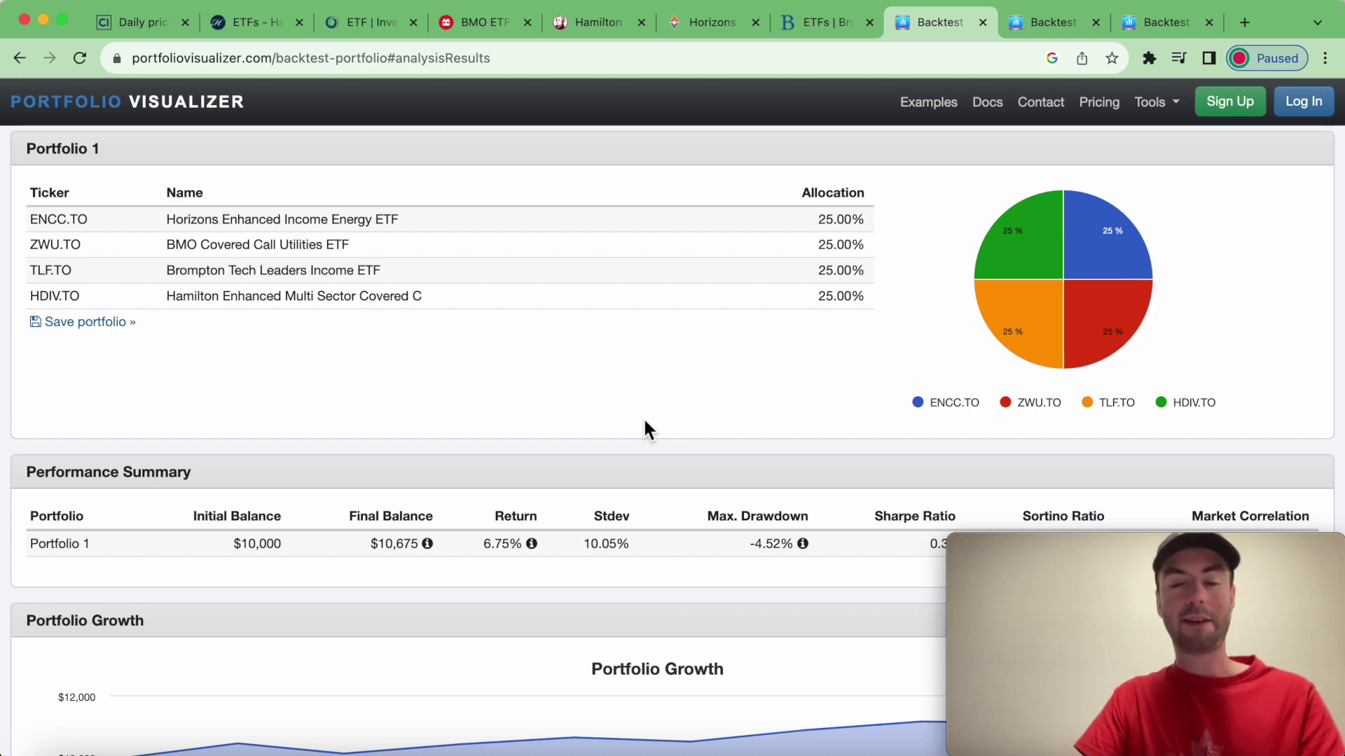
scroll(646, 424, down, 8)
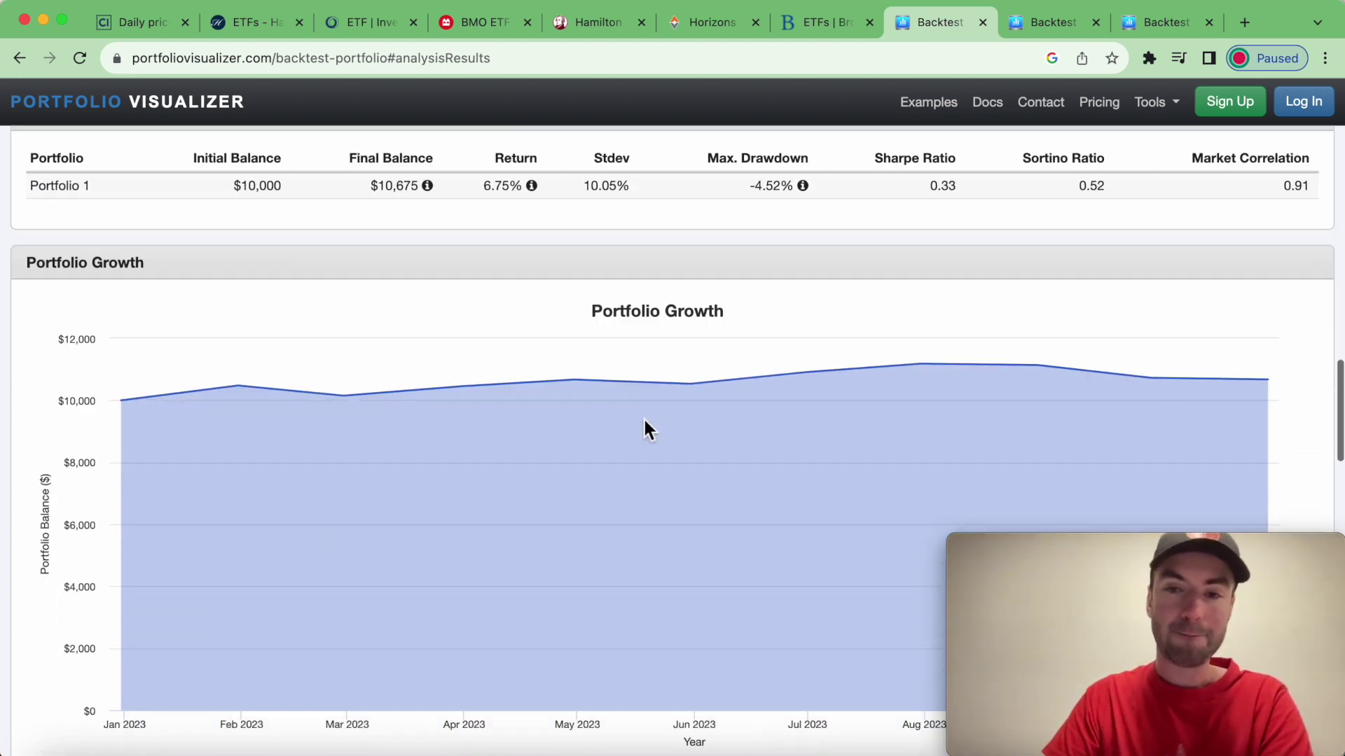
scroll(644, 420, down, 1)
mouse_move(132, 329)
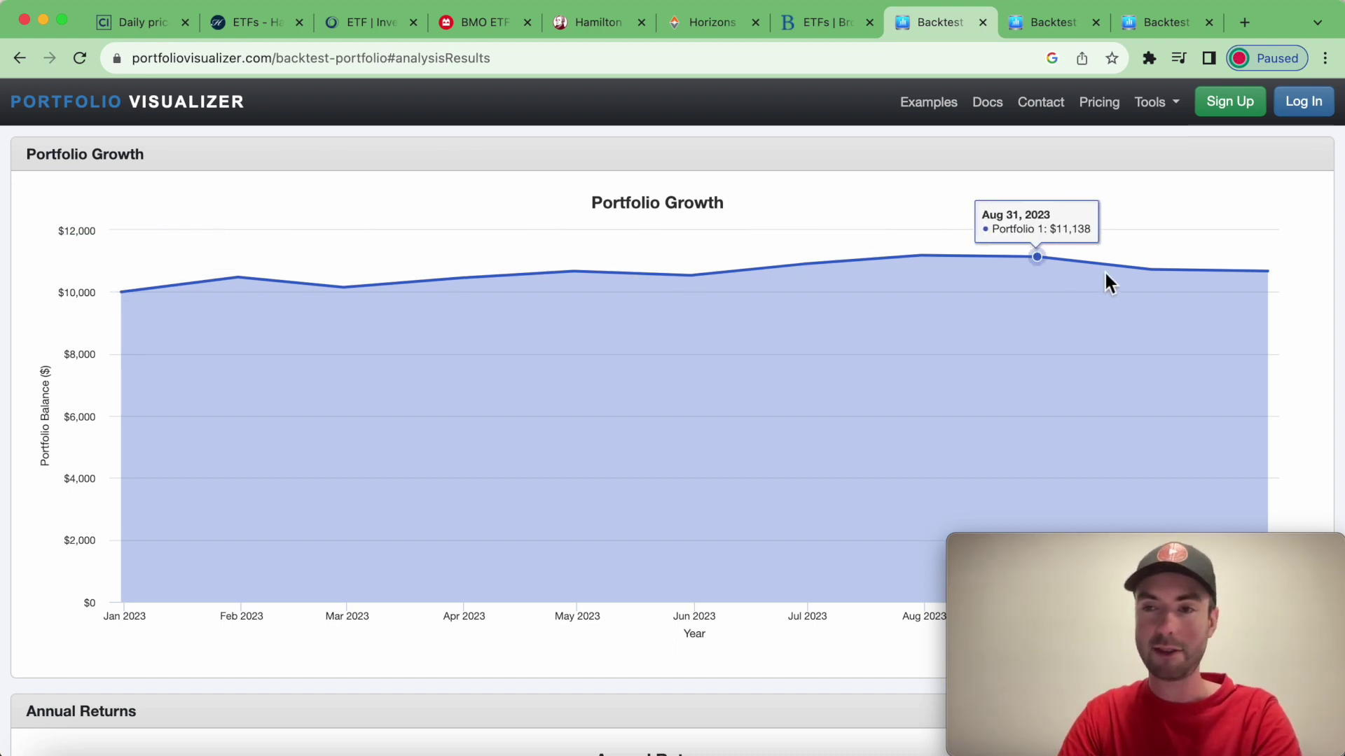
mouse_move(1279, 270)
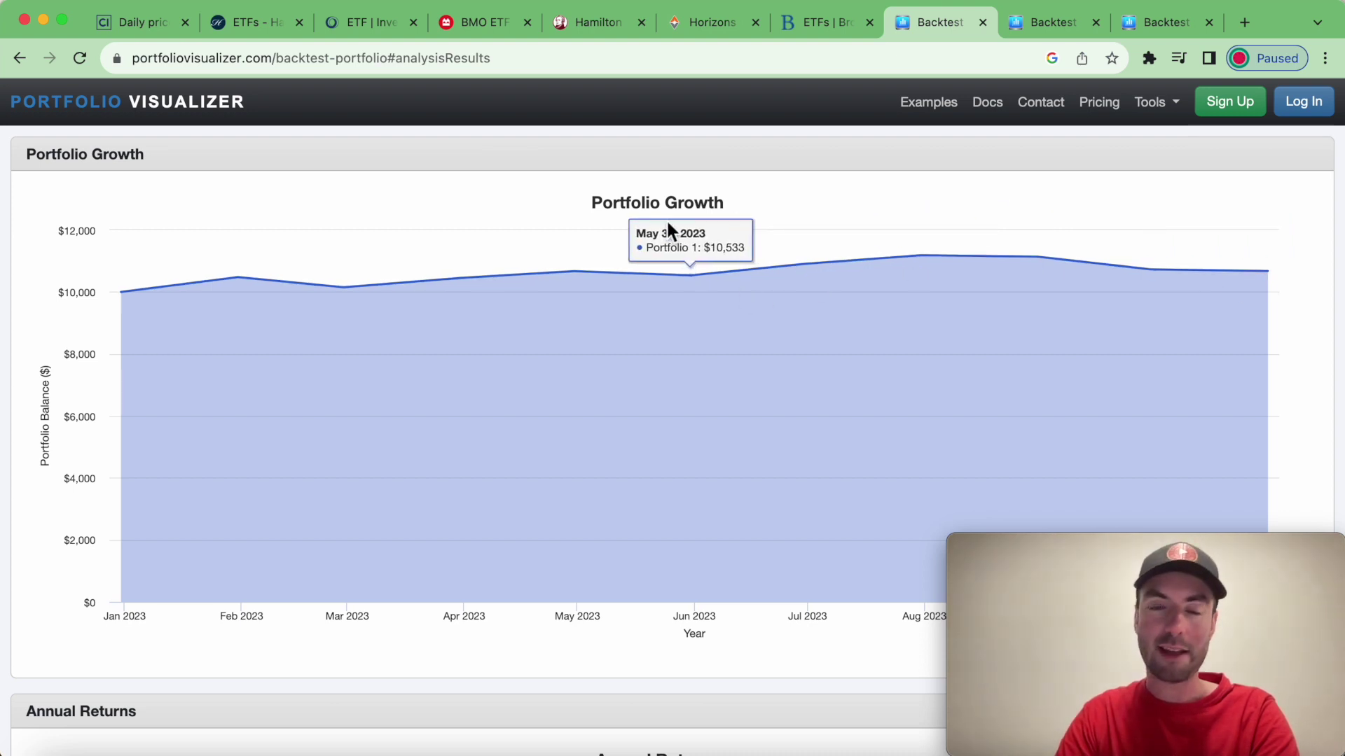
scroll(669, 225, up, 2)
scroll(668, 224, down, 2)
scroll(668, 224, up, 3)
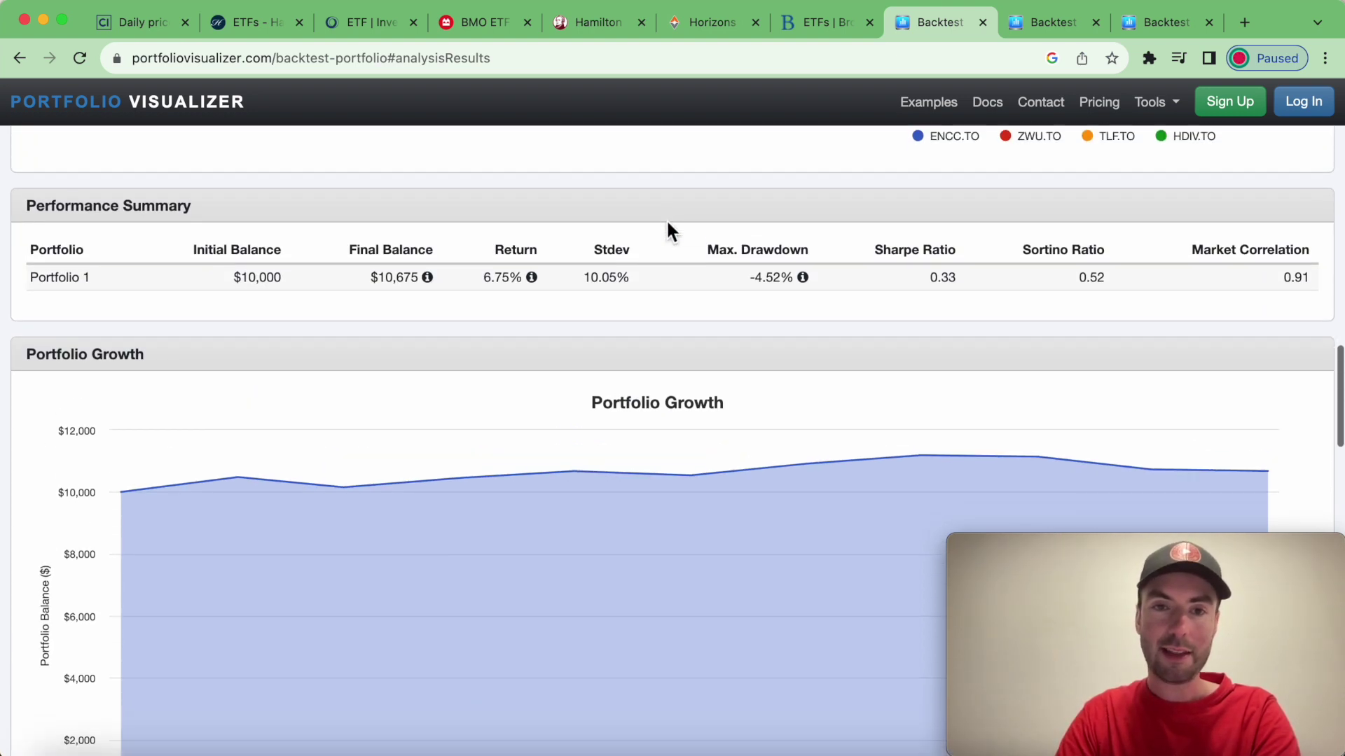
scroll(667, 224, down, 3)
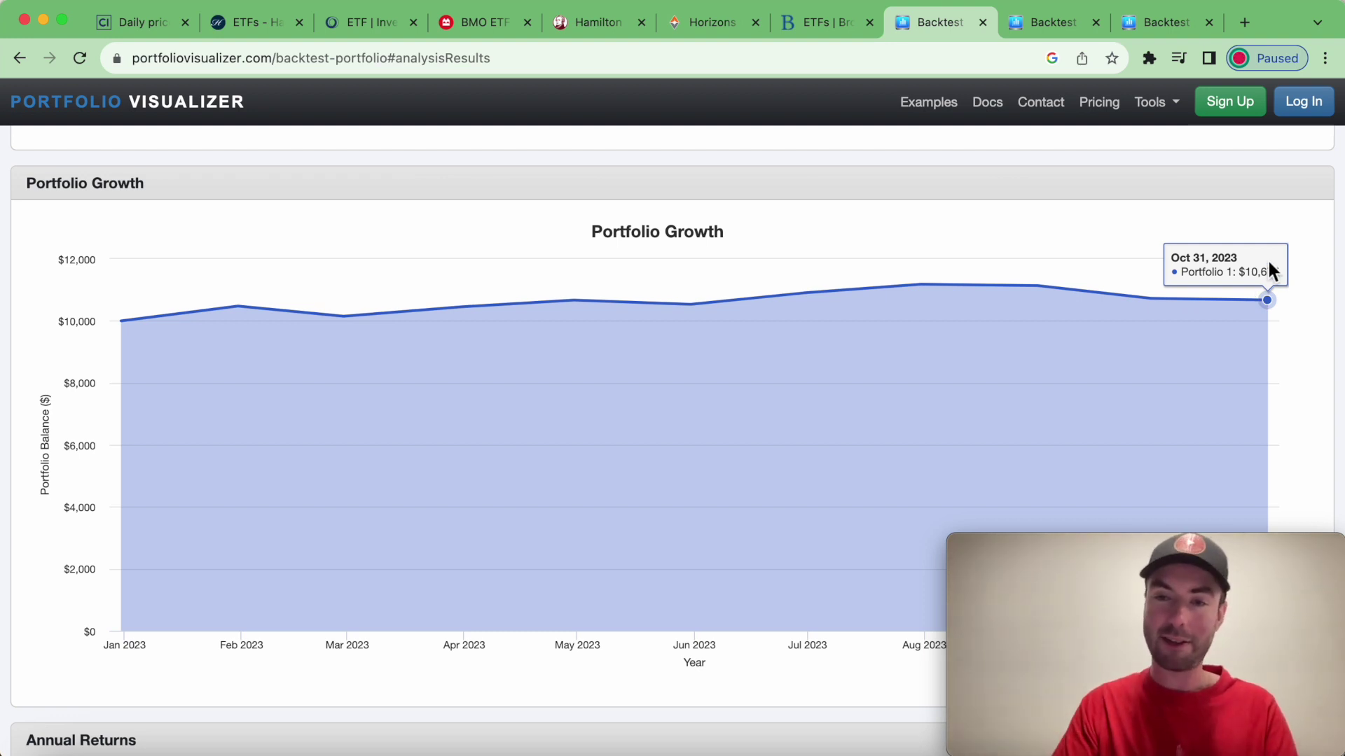
scroll(1269, 264, up, 10)
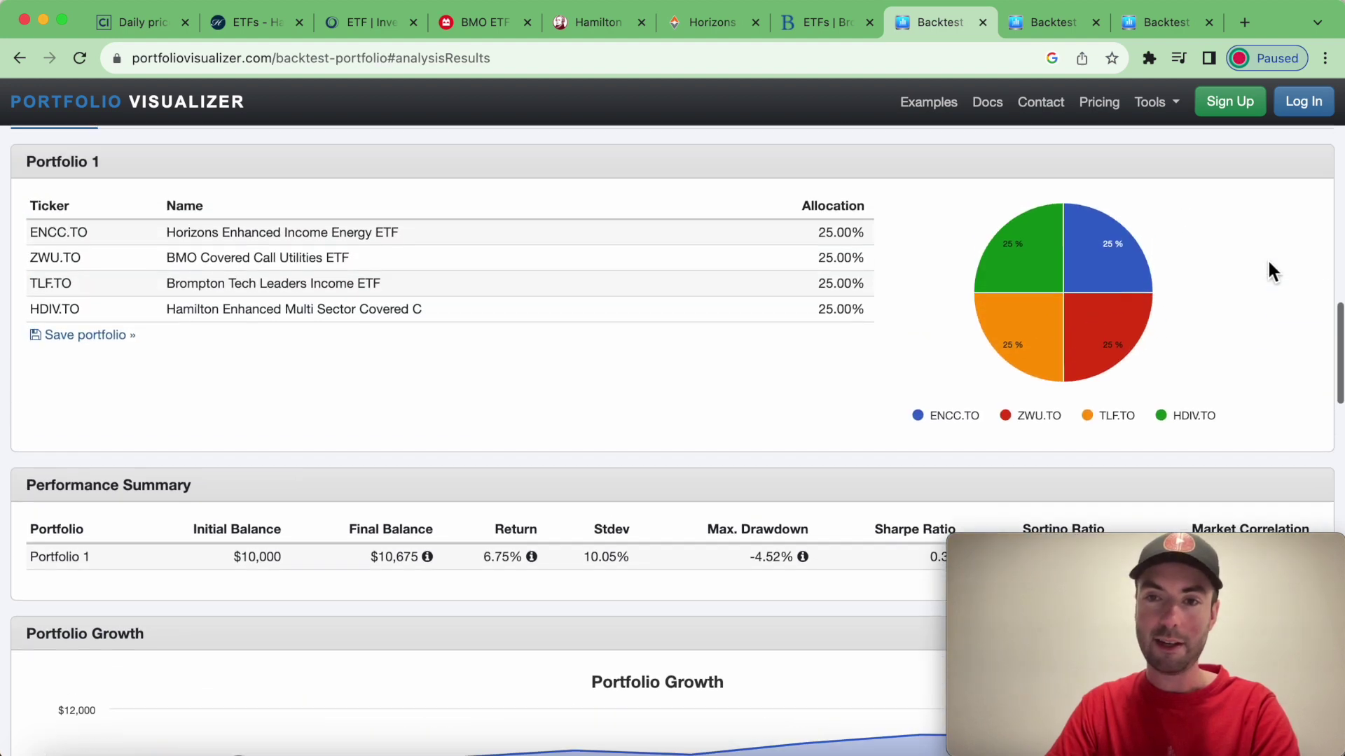
Review the first portfolio's fund tickers and allocations together with its annual returns by fund
scroll(1273, 271, up, 1)
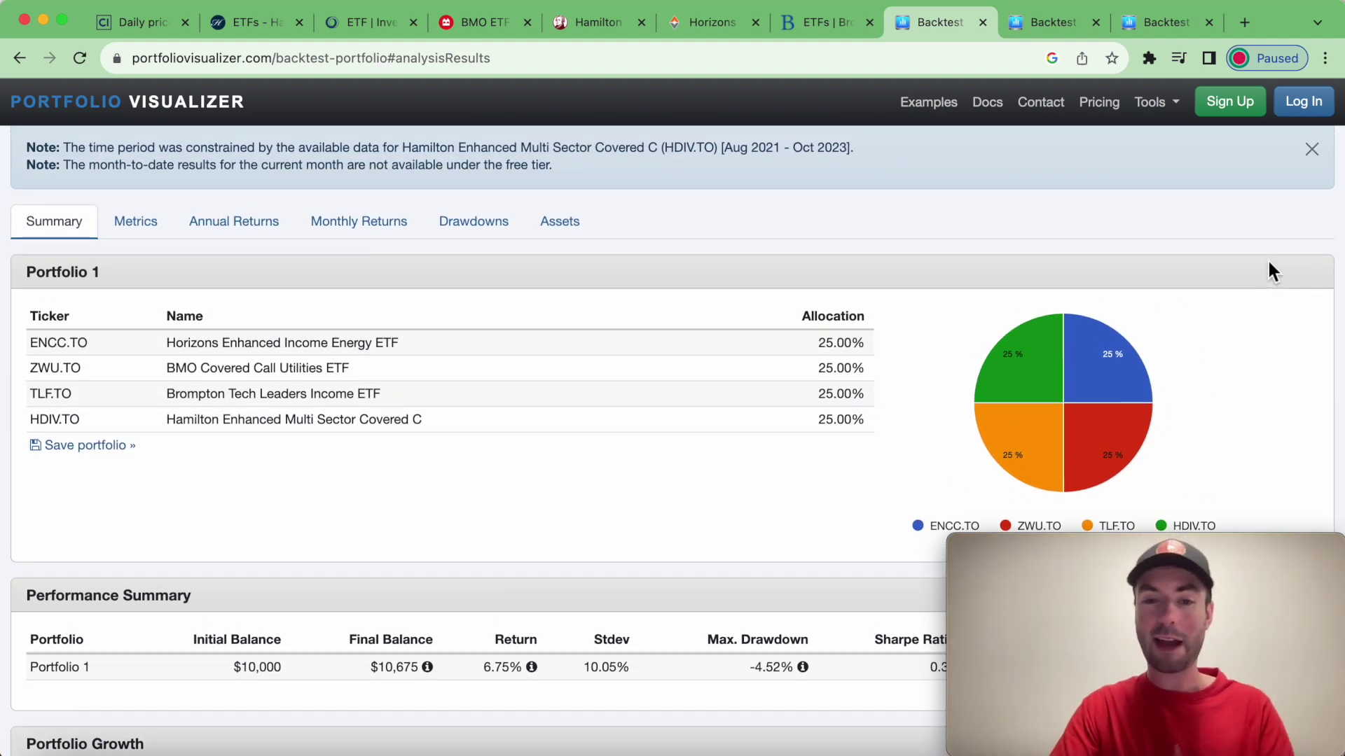
scroll(1273, 272, up, 7)
scroll(1273, 272, up, 2)
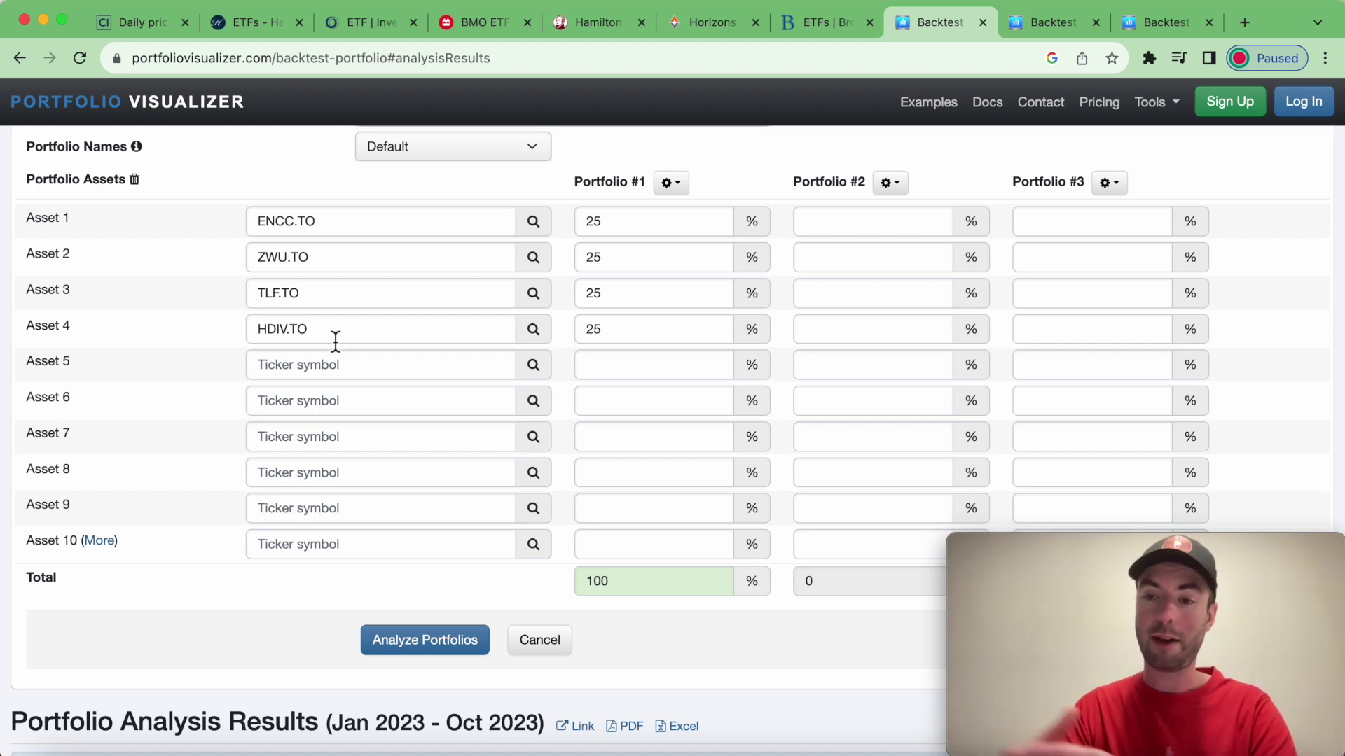
scroll(700, 385, down, 5)
drag(1069, 543, 1035, 541)
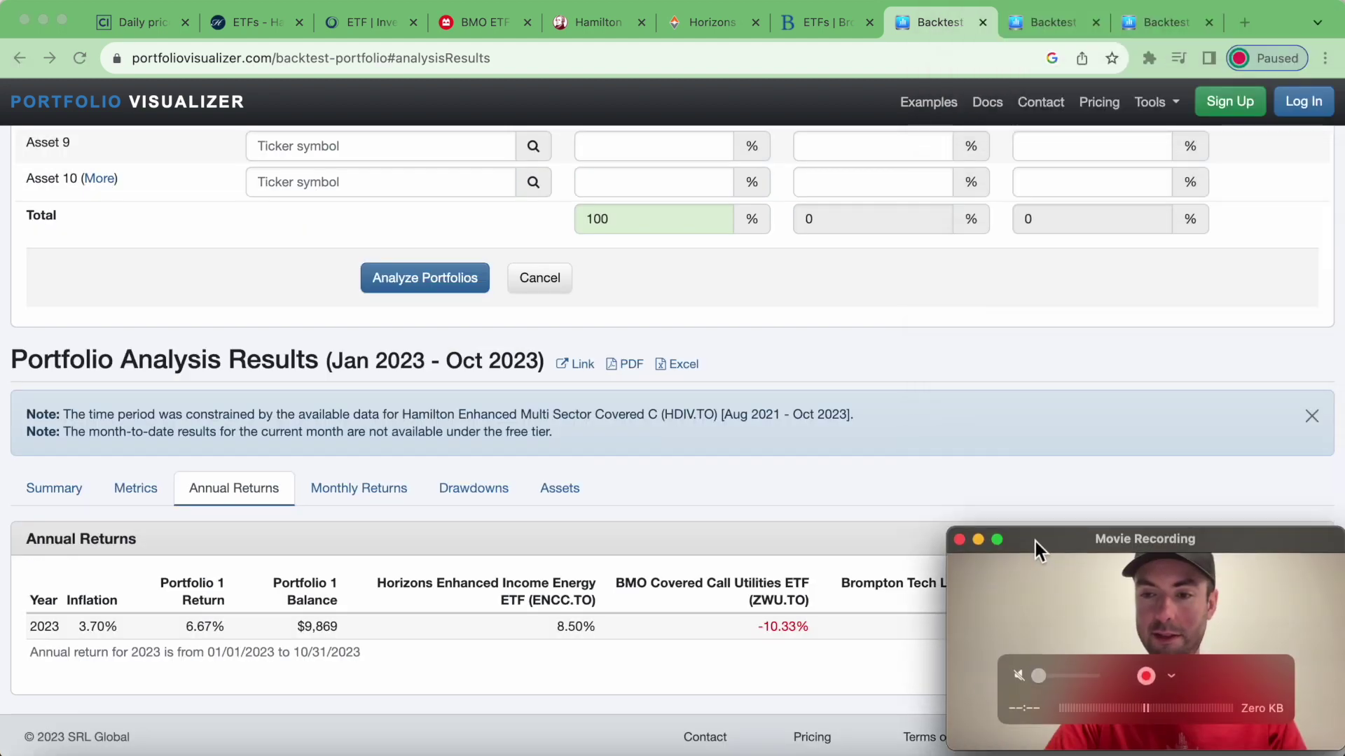
Switch to the tech covered call backtest and review its model configuration and fund allocations
click(1045, 19)
scroll(611, 384, down, 3)
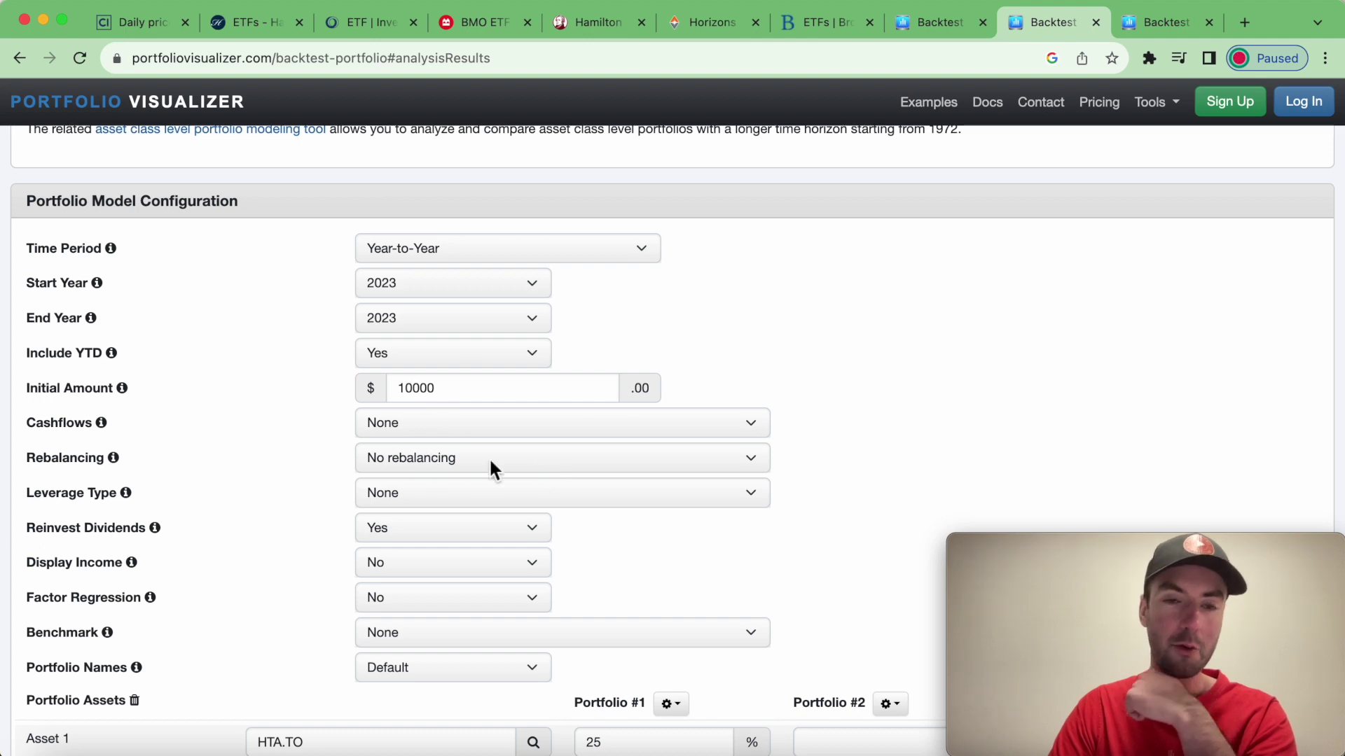
scroll(699, 520, down, 5)
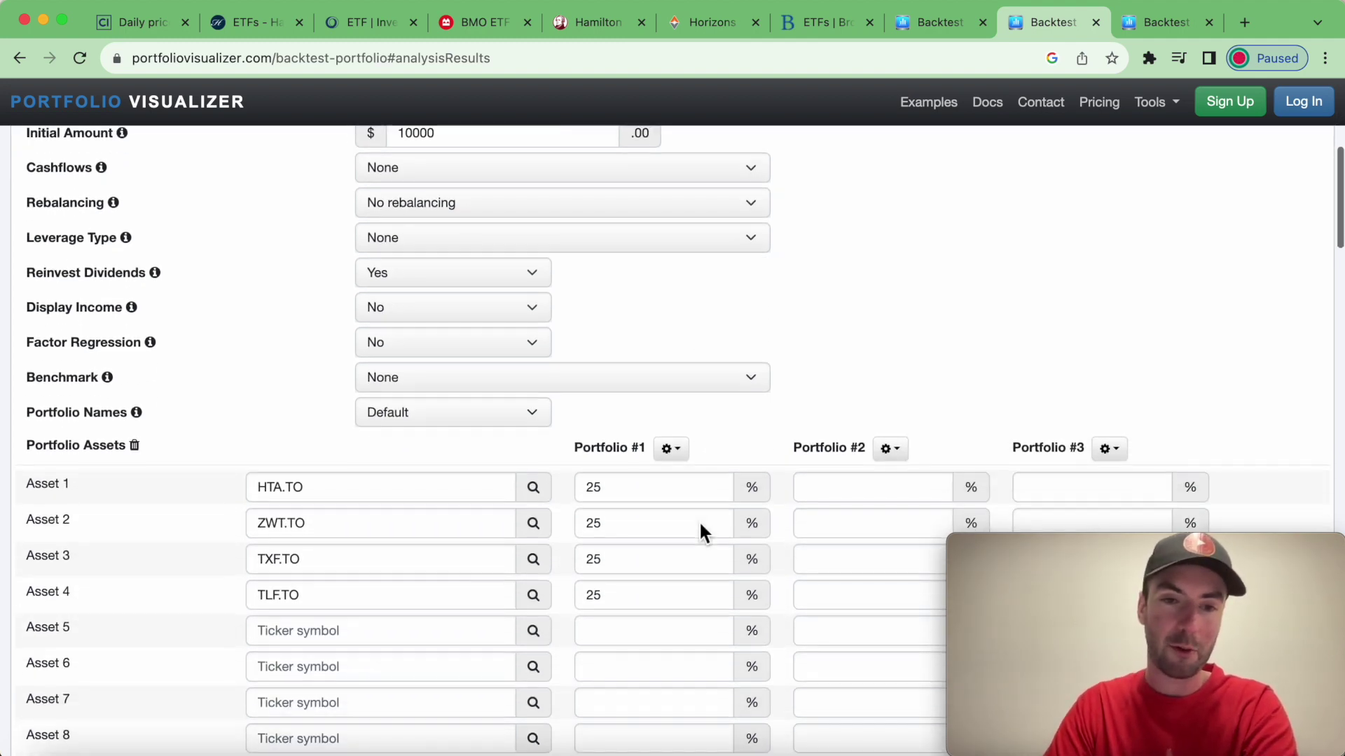
scroll(700, 525, down, 1)
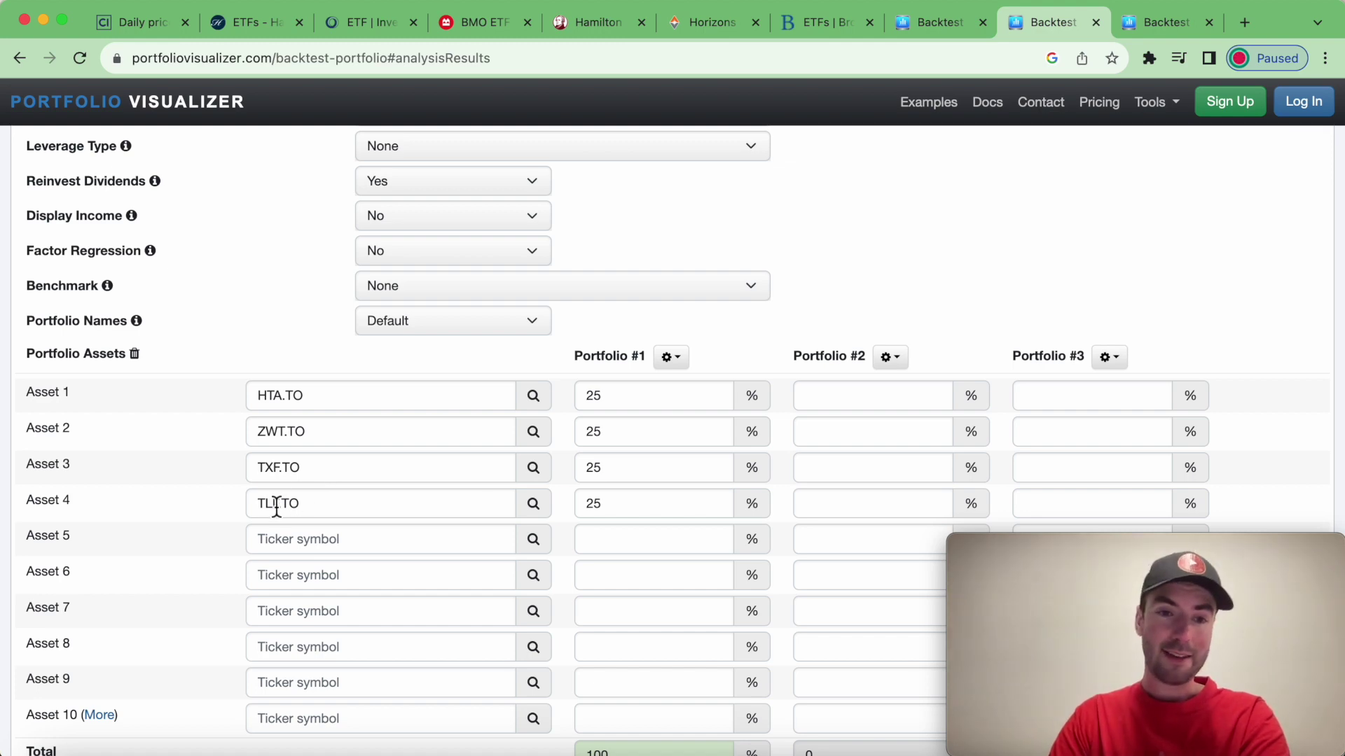
scroll(512, 539, down, 10)
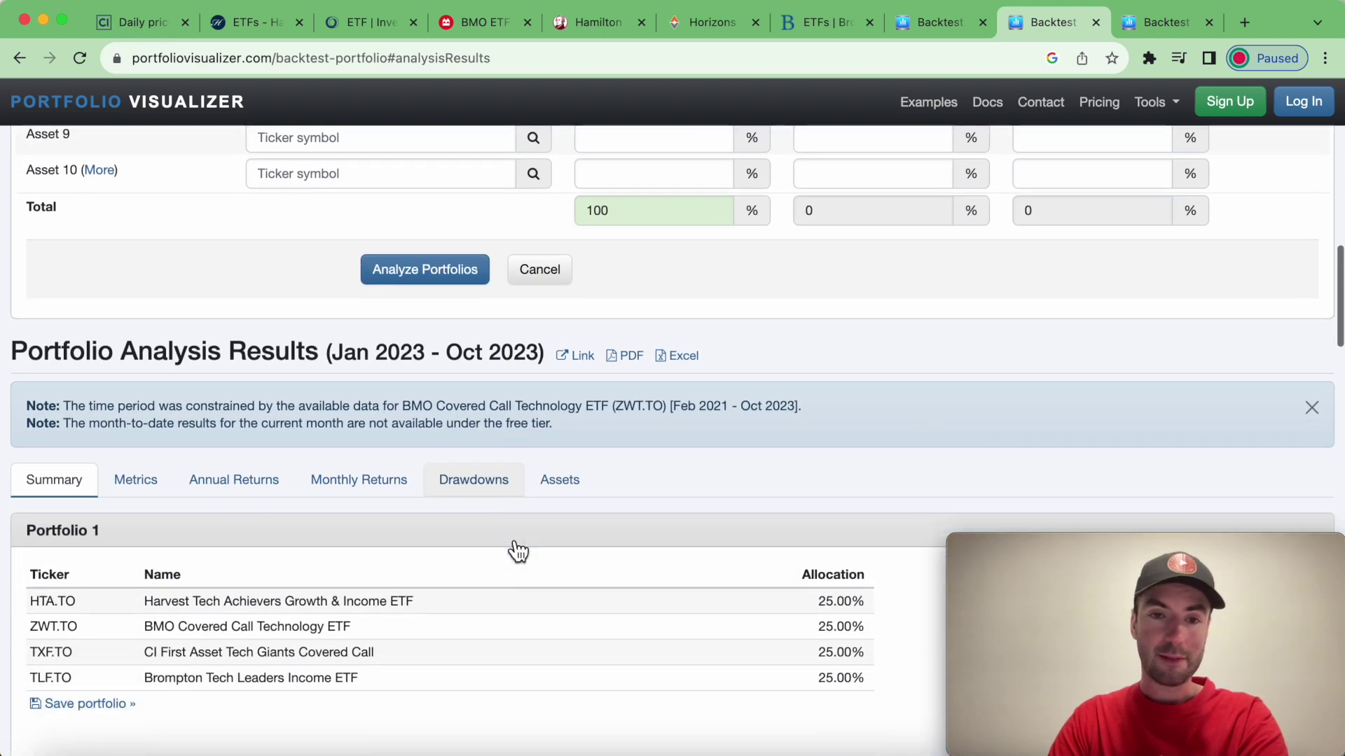
Examine the tech portfolio's performance summary and its month-by-month balances on the Portfolio Growth chart
scroll(511, 545, down, 9)
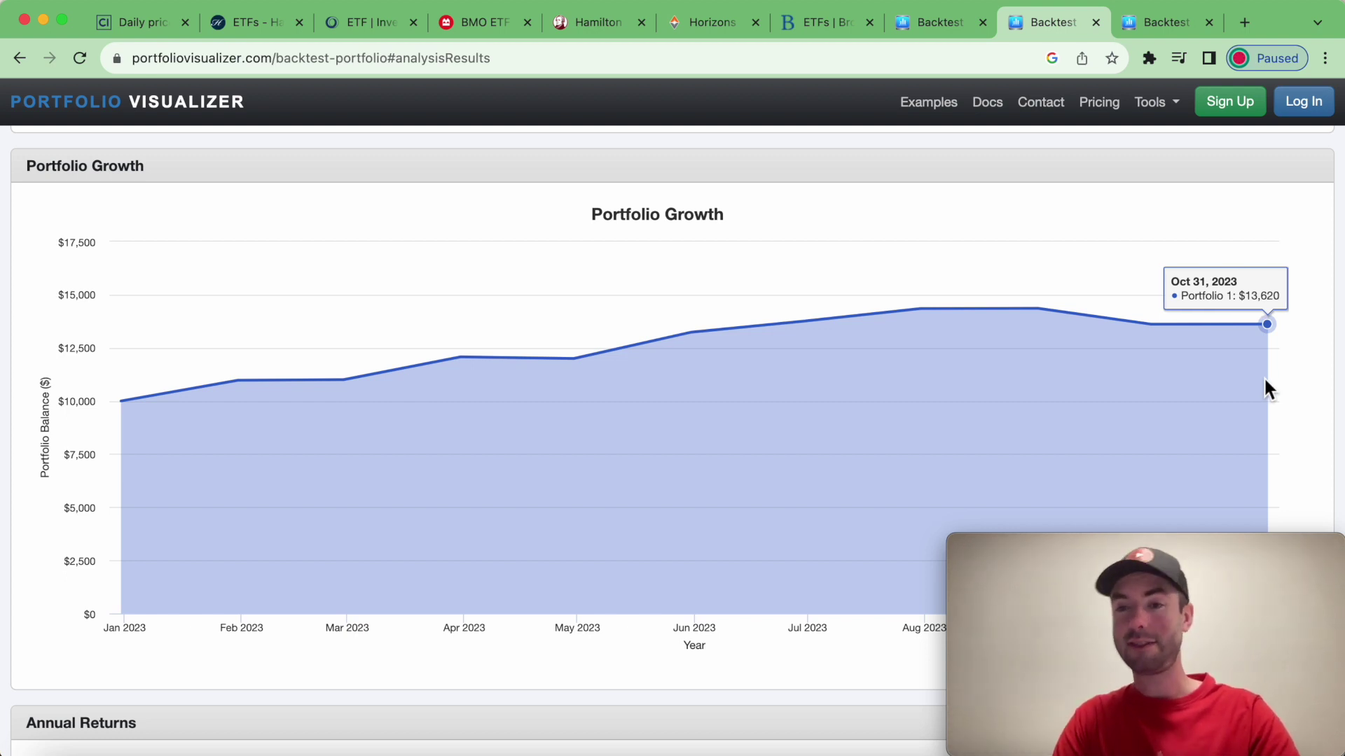
scroll(487, 287, up, 3)
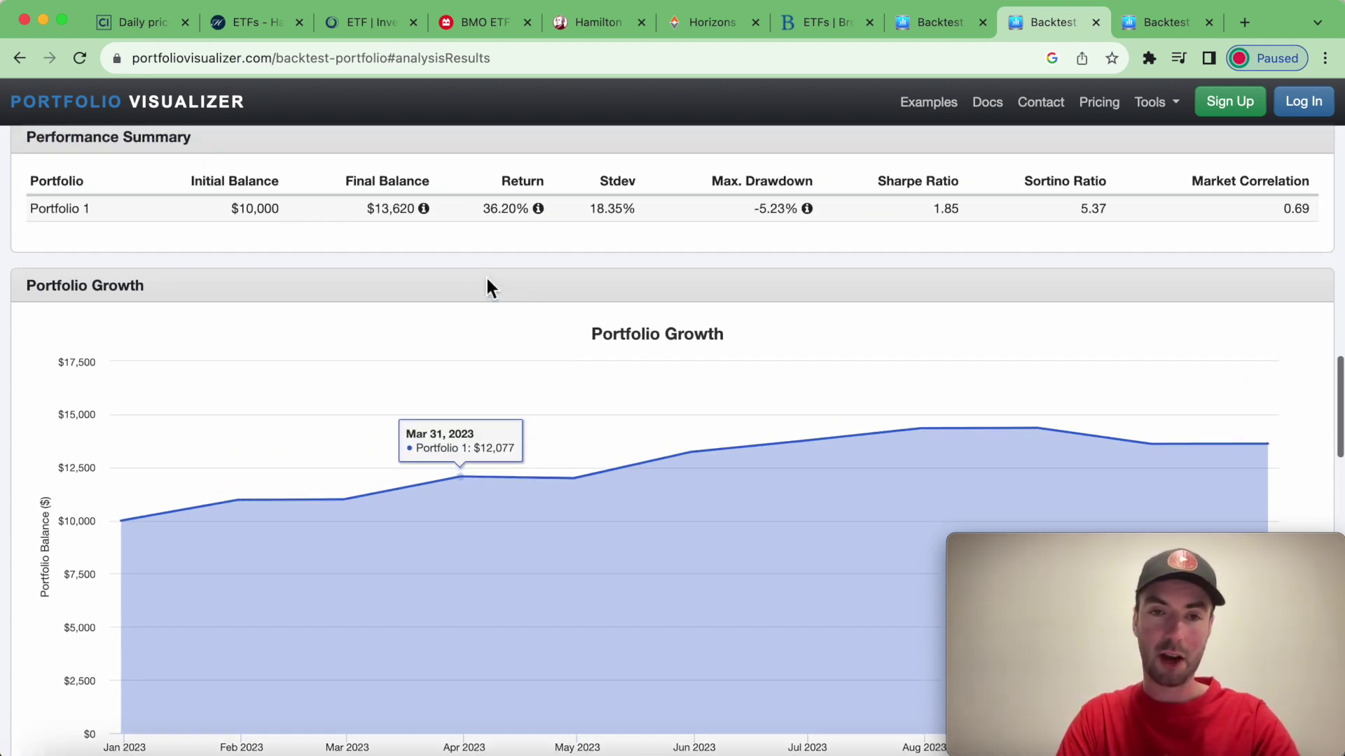
scroll(488, 284, up, 2)
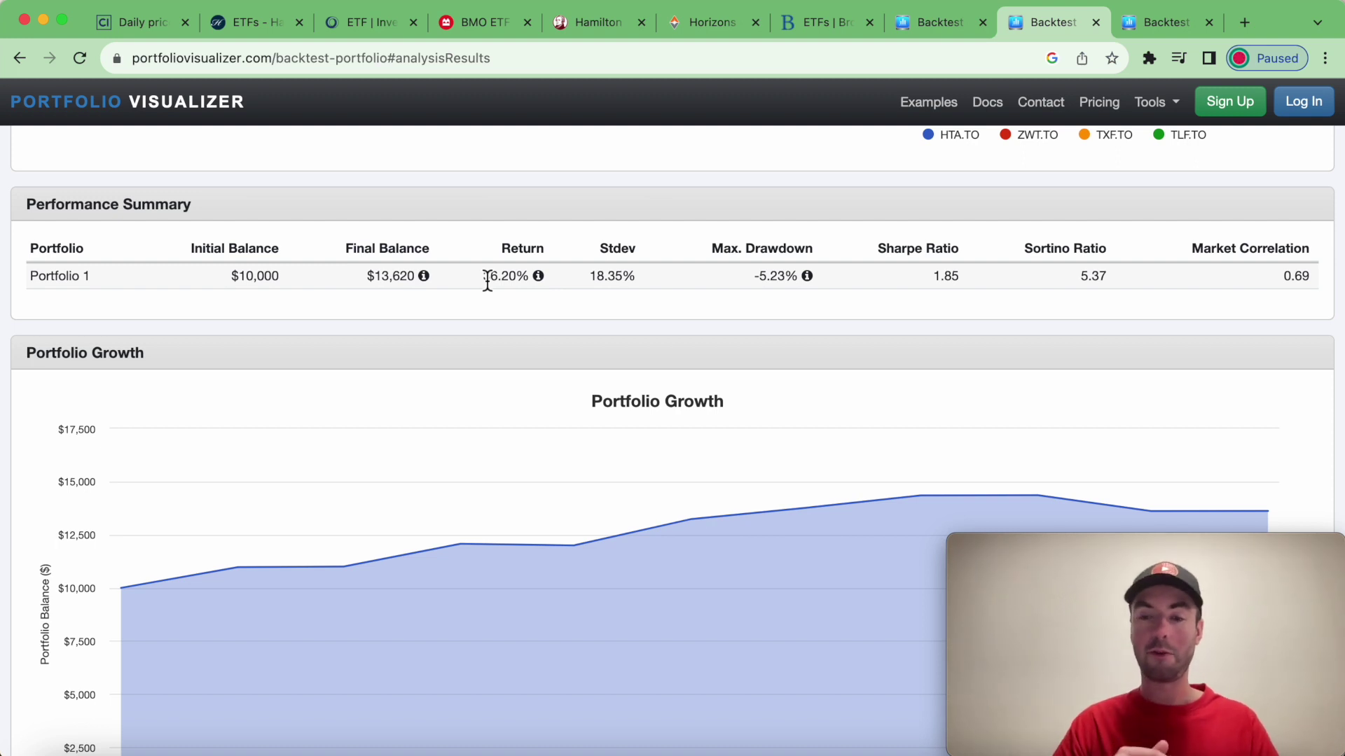
scroll(488, 281, down, 2)
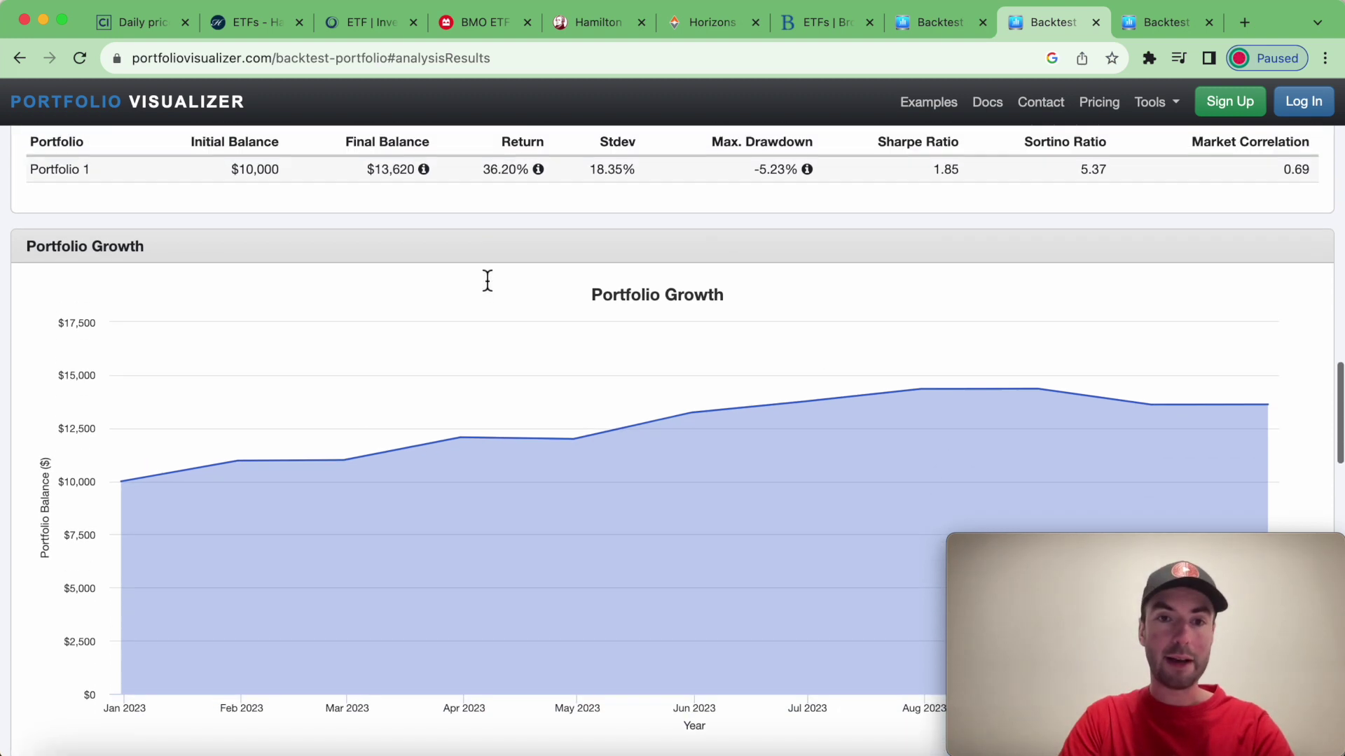
scroll(486, 279, up, 3)
Open the tech portfolio's annual returns and compare the four funds' results for 2023
scroll(455, 342, up, 15)
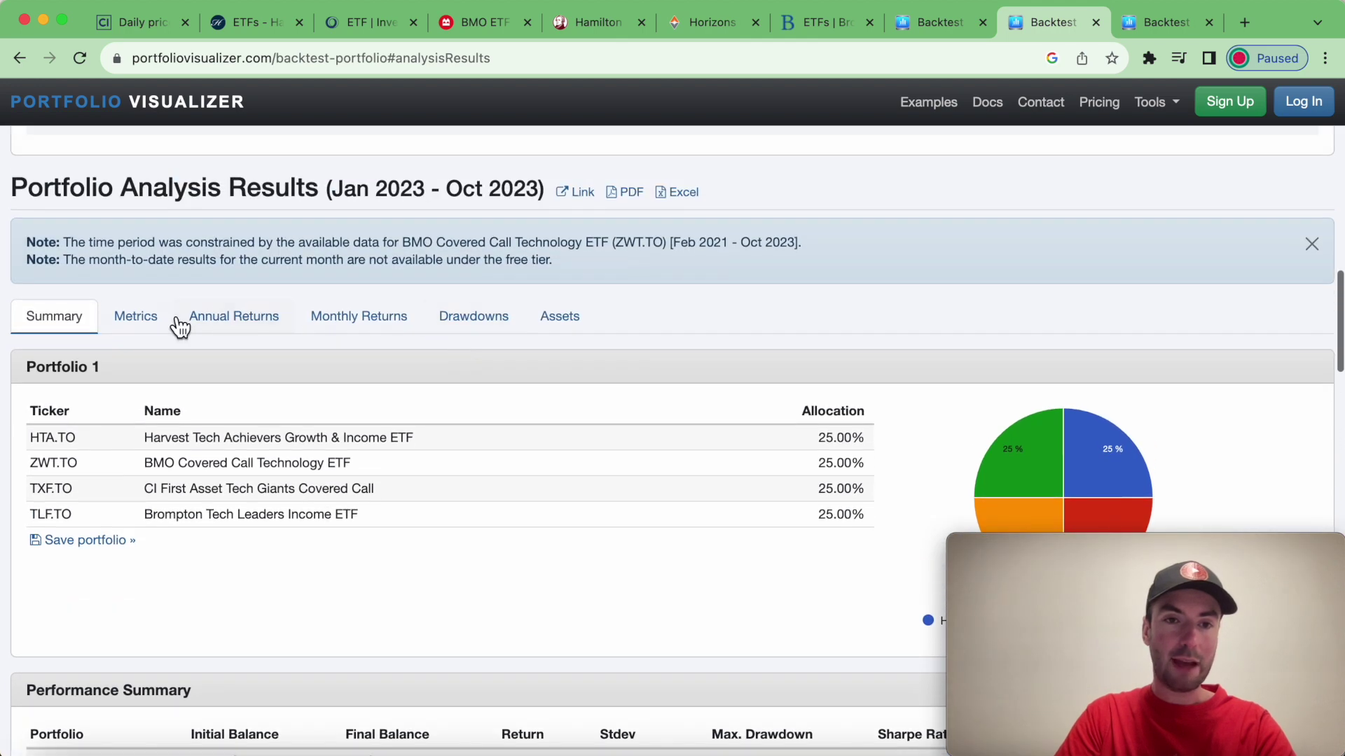
click(234, 316)
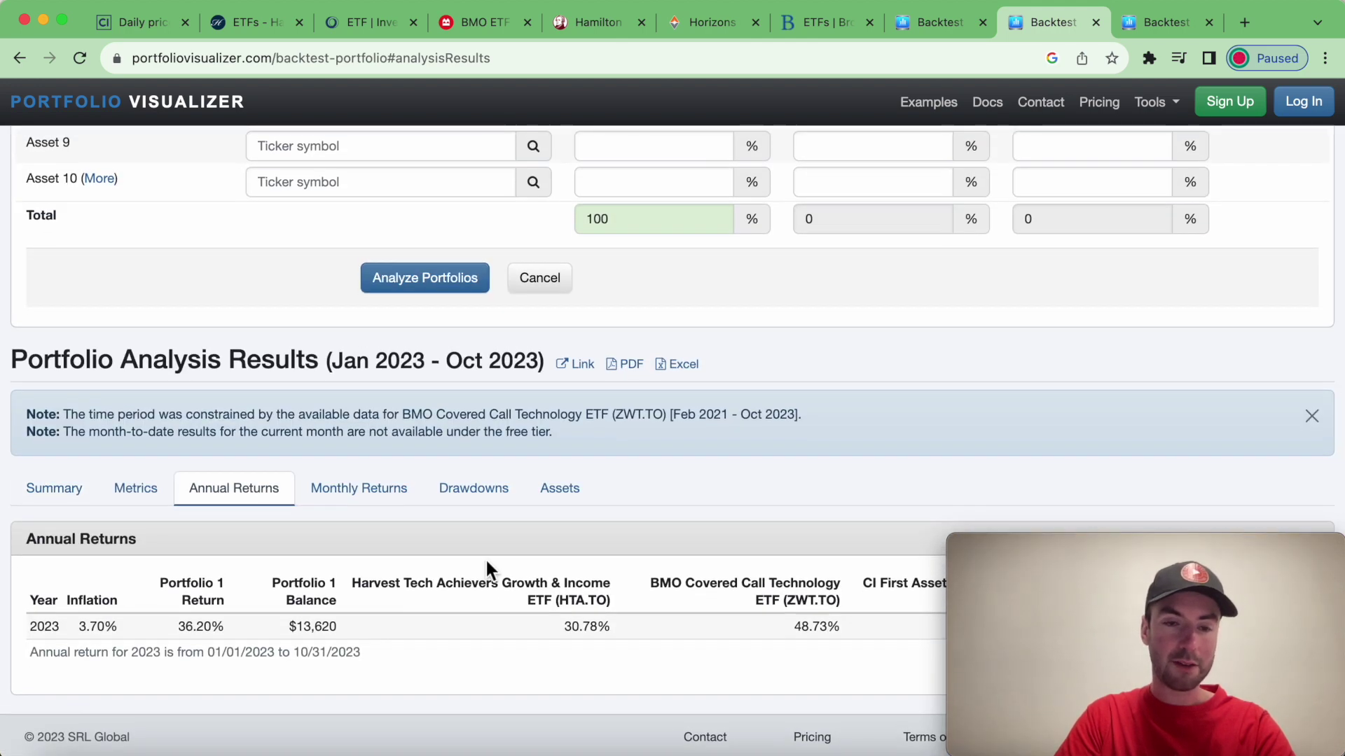
mouse_move(1016, 560)
drag(1039, 548, 1051, 23)
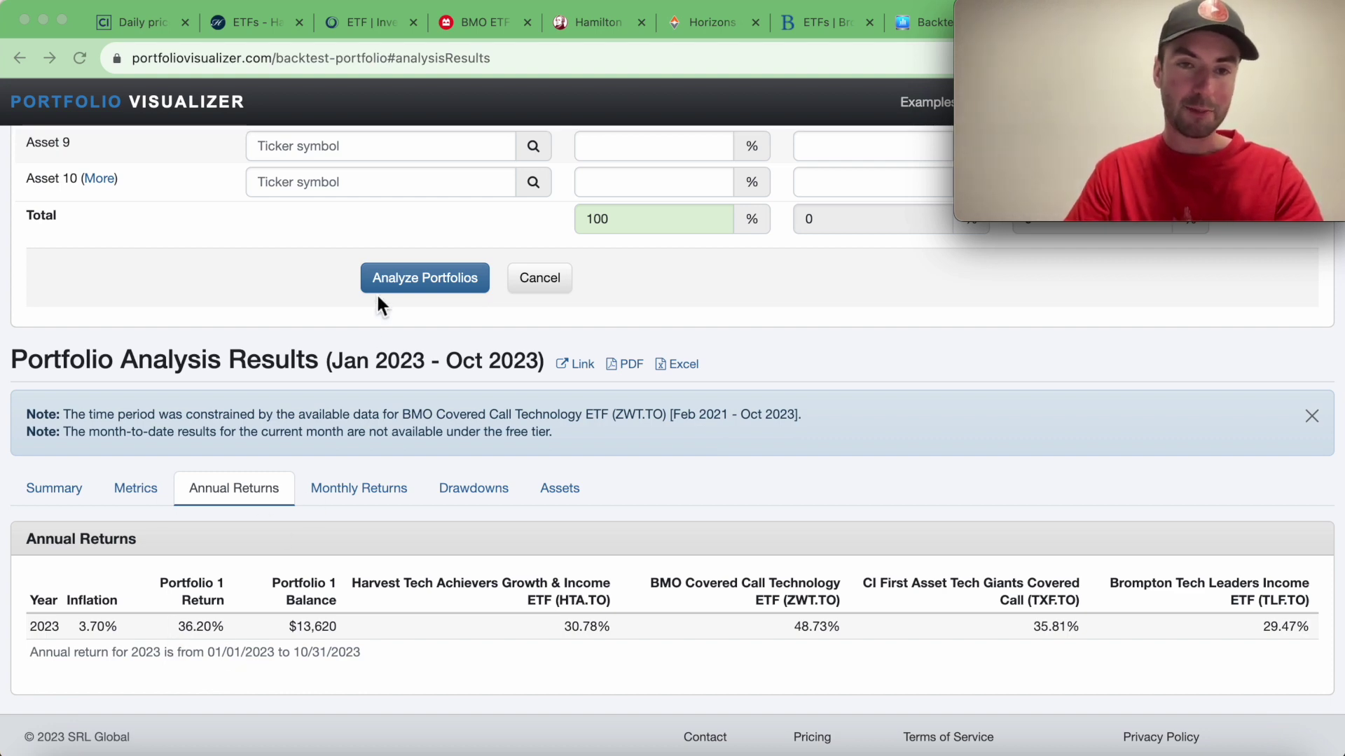
Set Reinvest Dividends to No for the tech backtest and rerun the portfolio analysis
scroll(377, 299, up, 10)
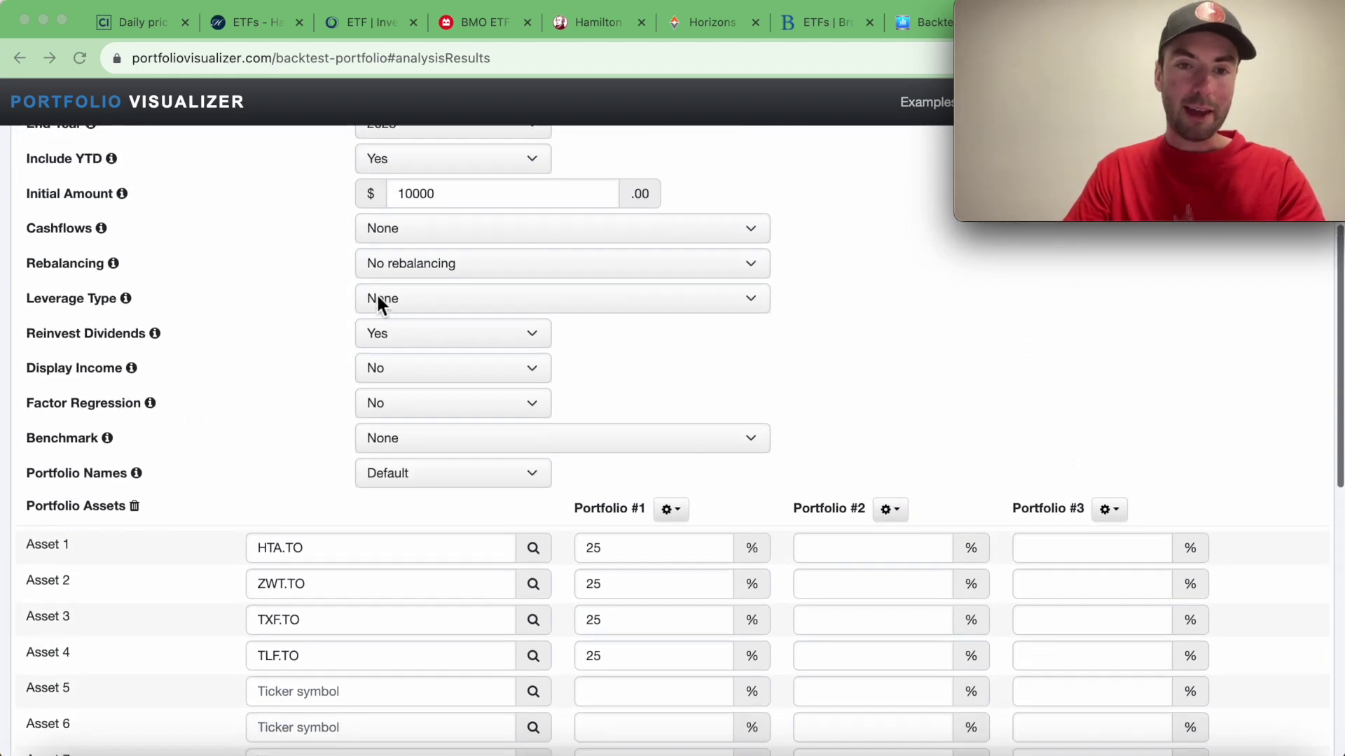
scroll(379, 297, up, 1)
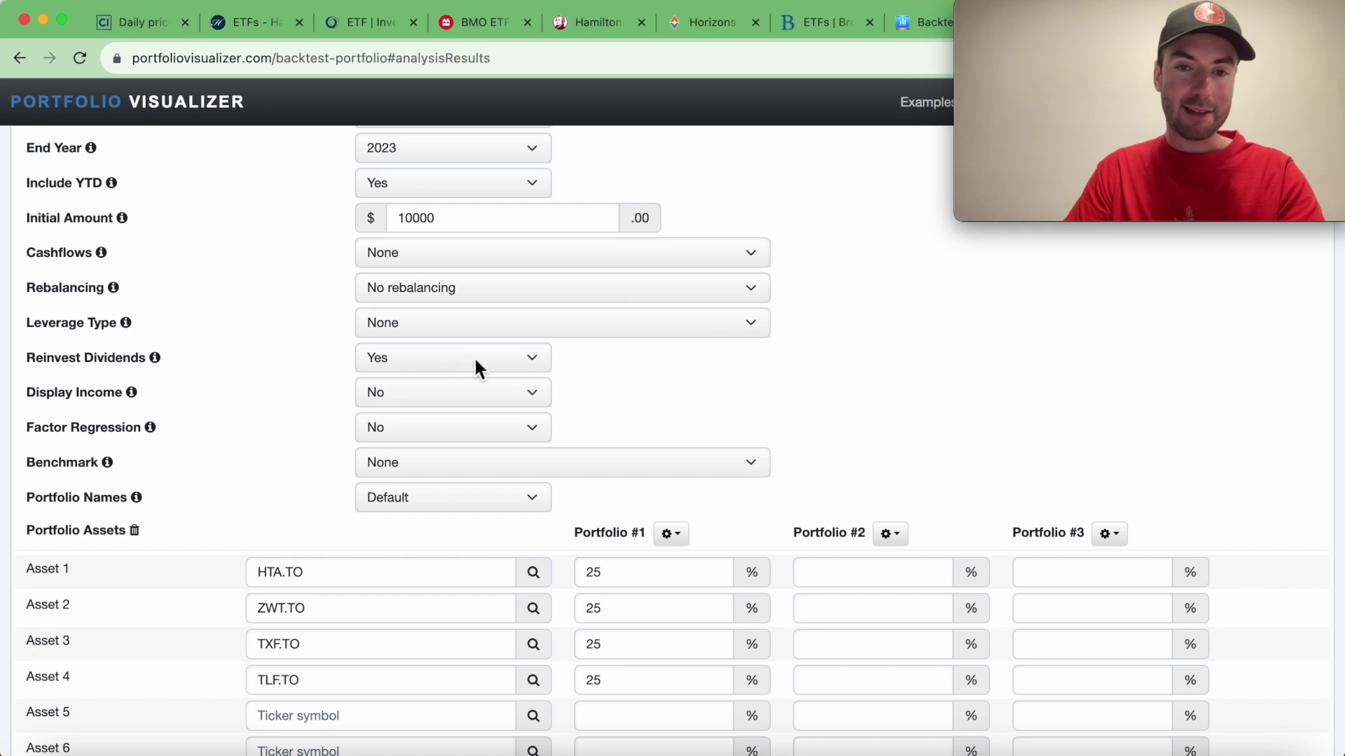
click(529, 363)
click(464, 382)
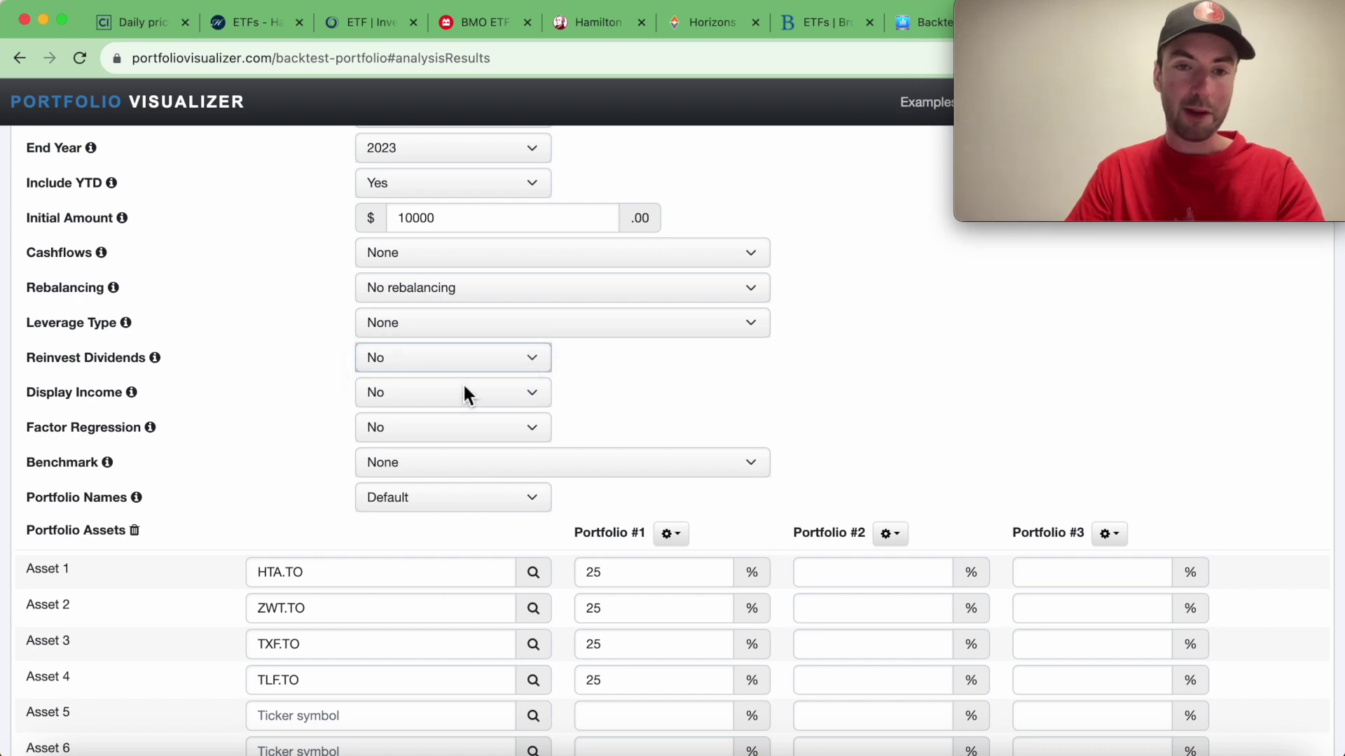
scroll(438, 550, down, 7)
click(443, 520)
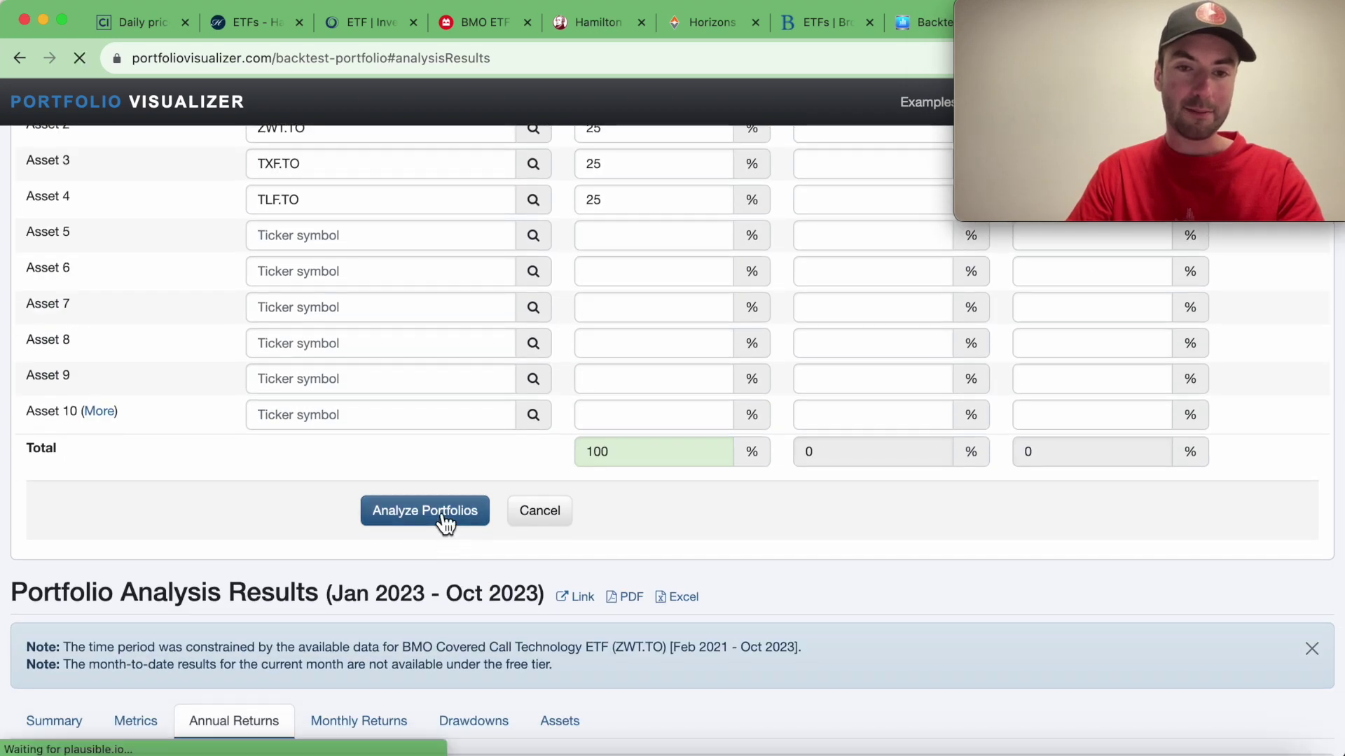
Examine the rerun tech backtest's performance summary and growth chart, as well as its annual returns by fund
scroll(445, 524, down, 5)
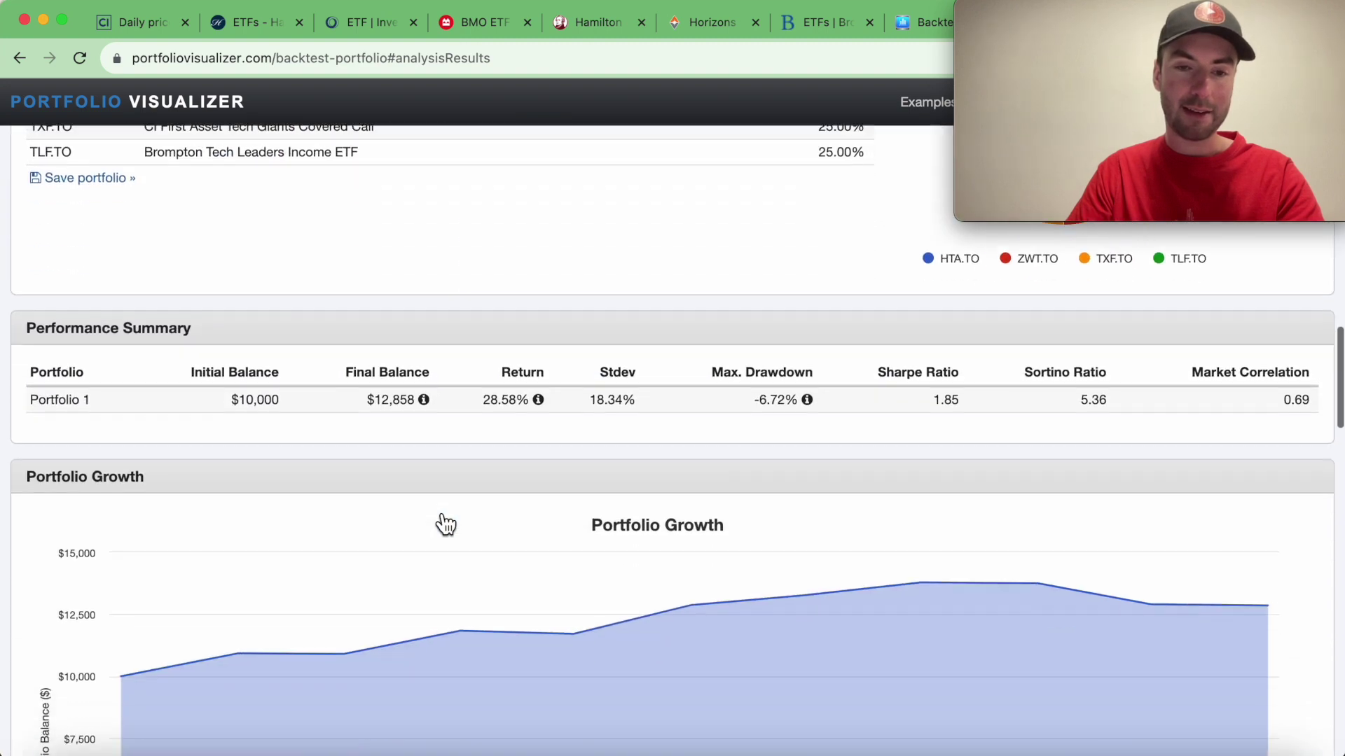
scroll(446, 524, down, 4)
mouse_move(158, 539)
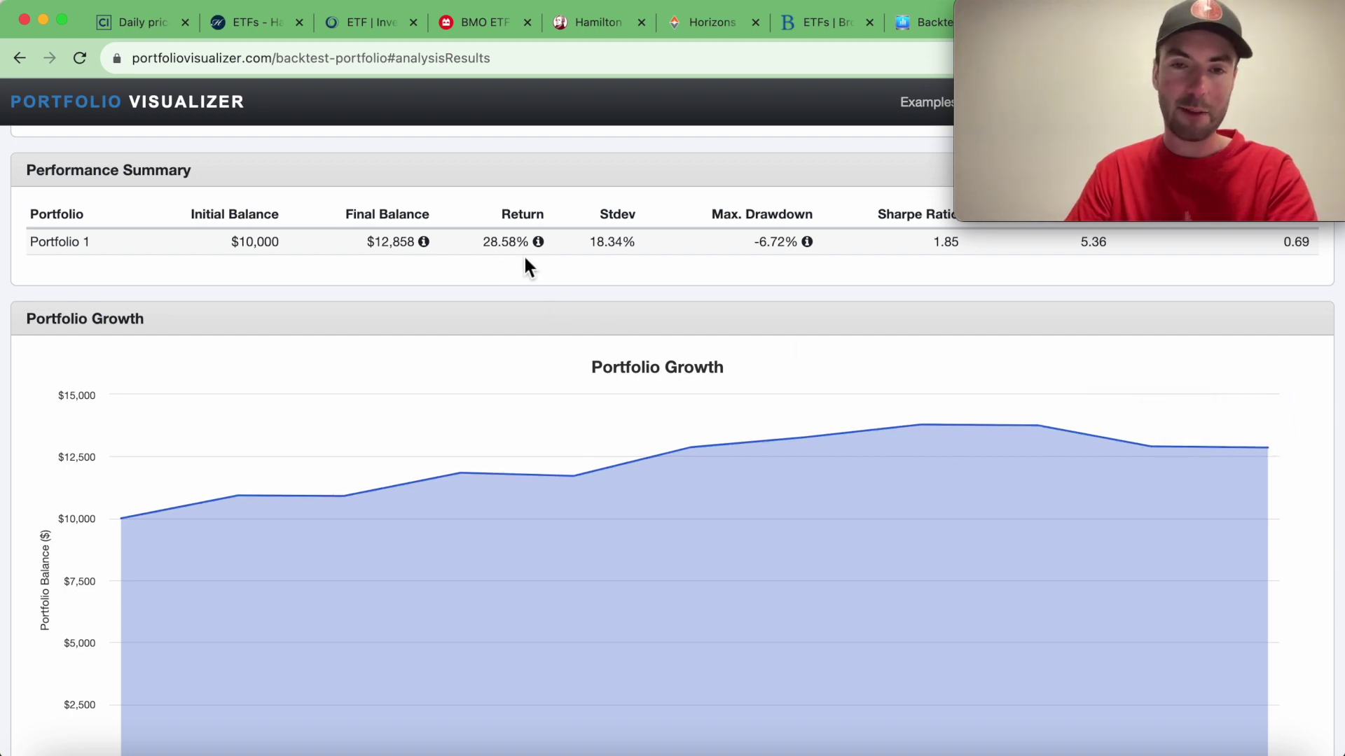
scroll(525, 263, up, 3)
scroll(526, 265, up, 5)
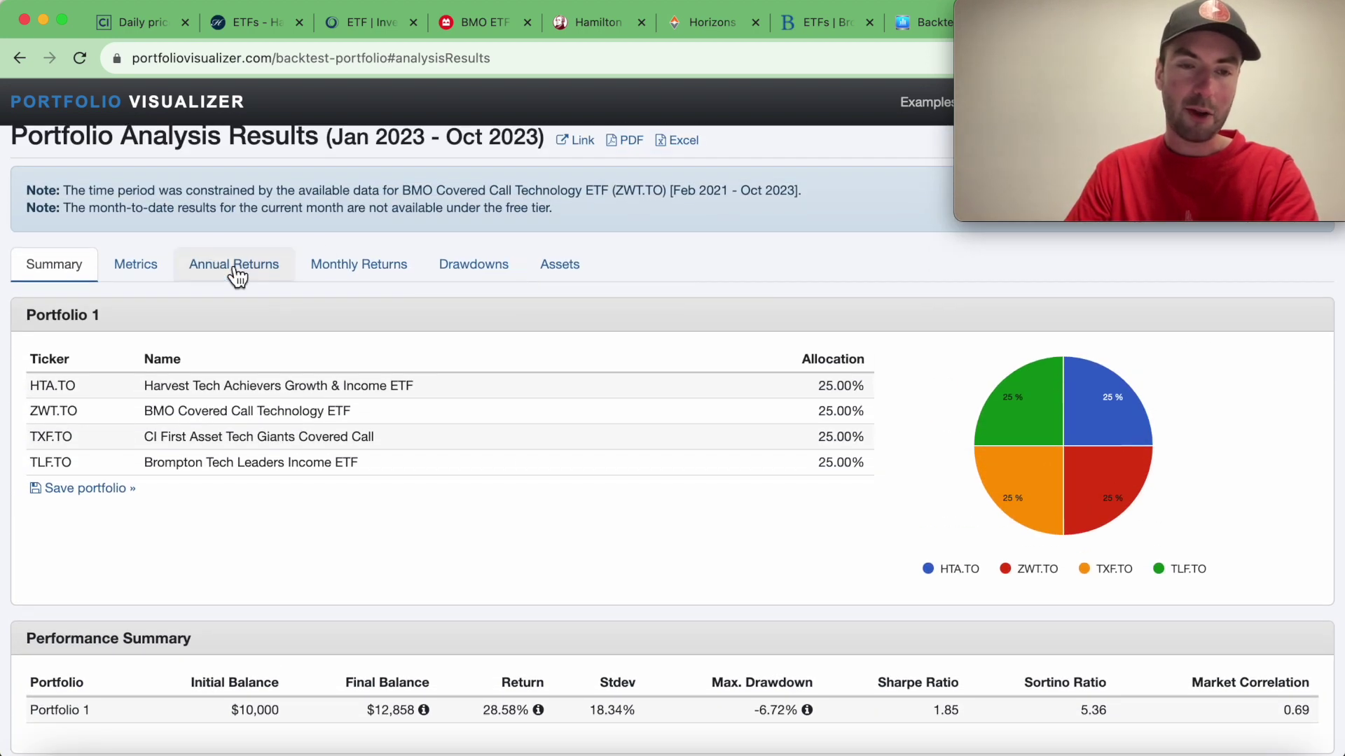
click(237, 277)
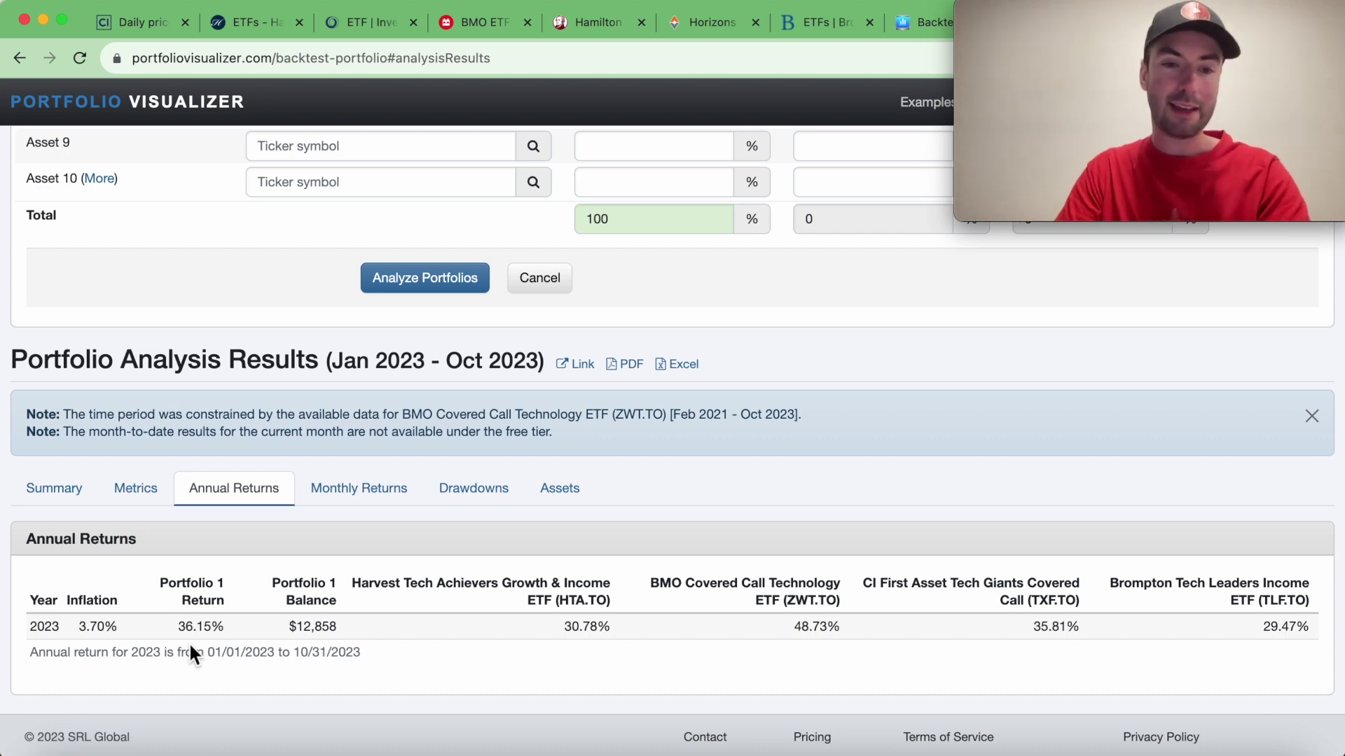
Return to the tech backtest's summary and check the final month's balance on the Portfolio Growth chart
click(63, 507)
scroll(820, 636, down, 10)
mouse_move(1200, 455)
mouse_move(1270, 441)
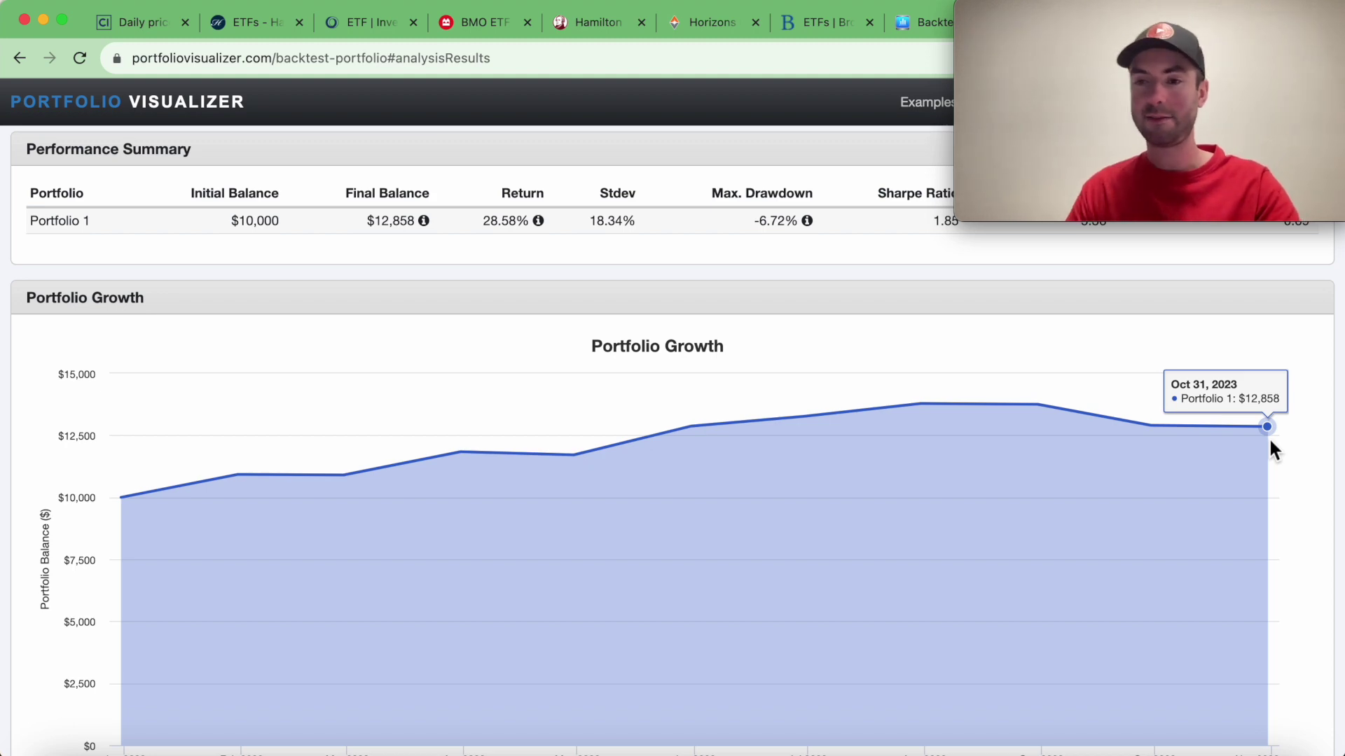
scroll(713, 416, up, 10)
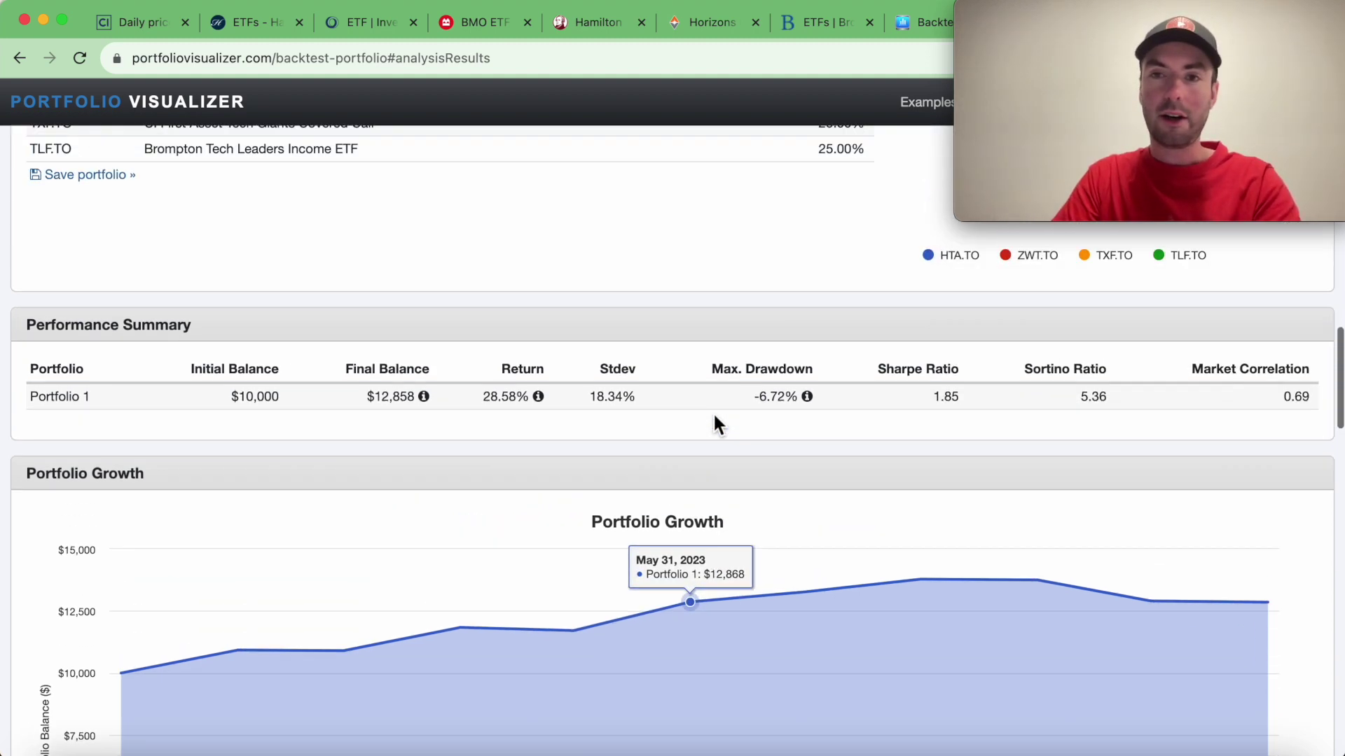
drag(1099, 9, 1094, 545)
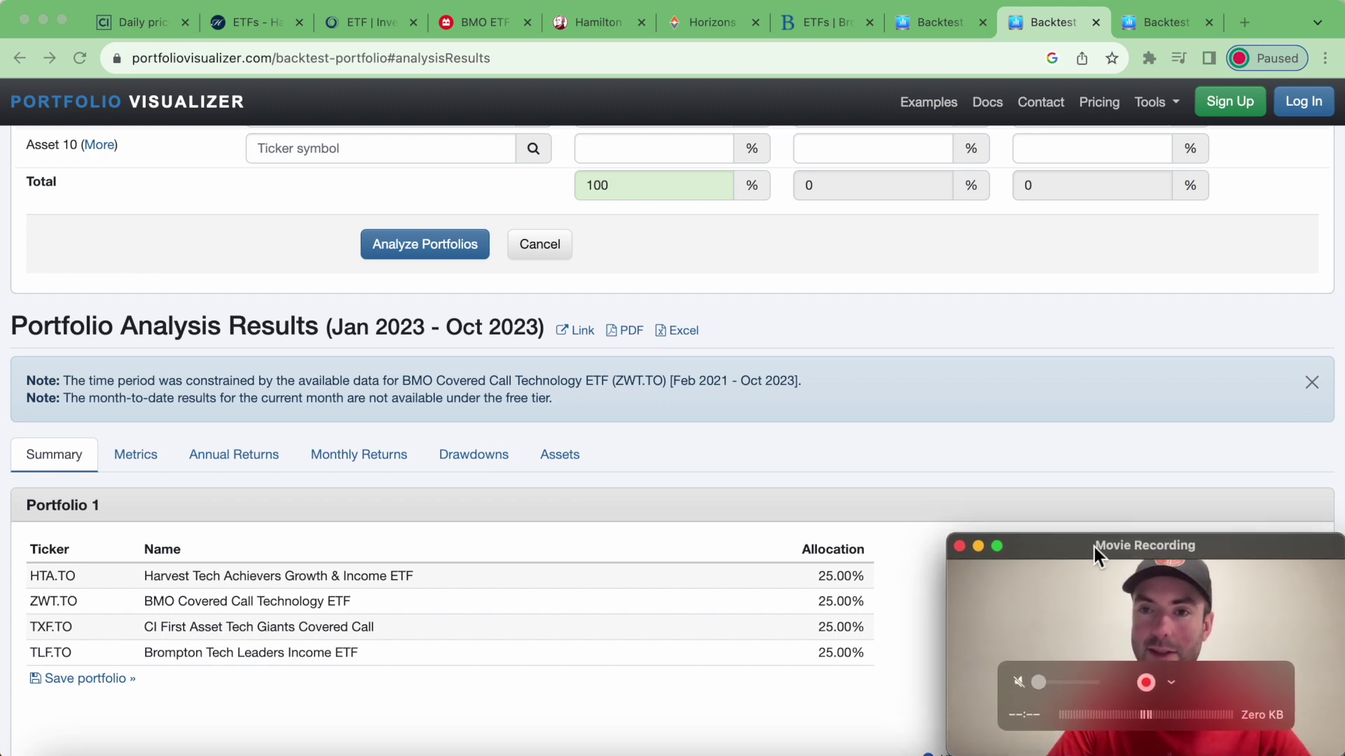
Switch to the third backtest, containing BMAX.TO and HYLD.TO, and review its time period options, benchmark and fund allocations
click(1161, 23)
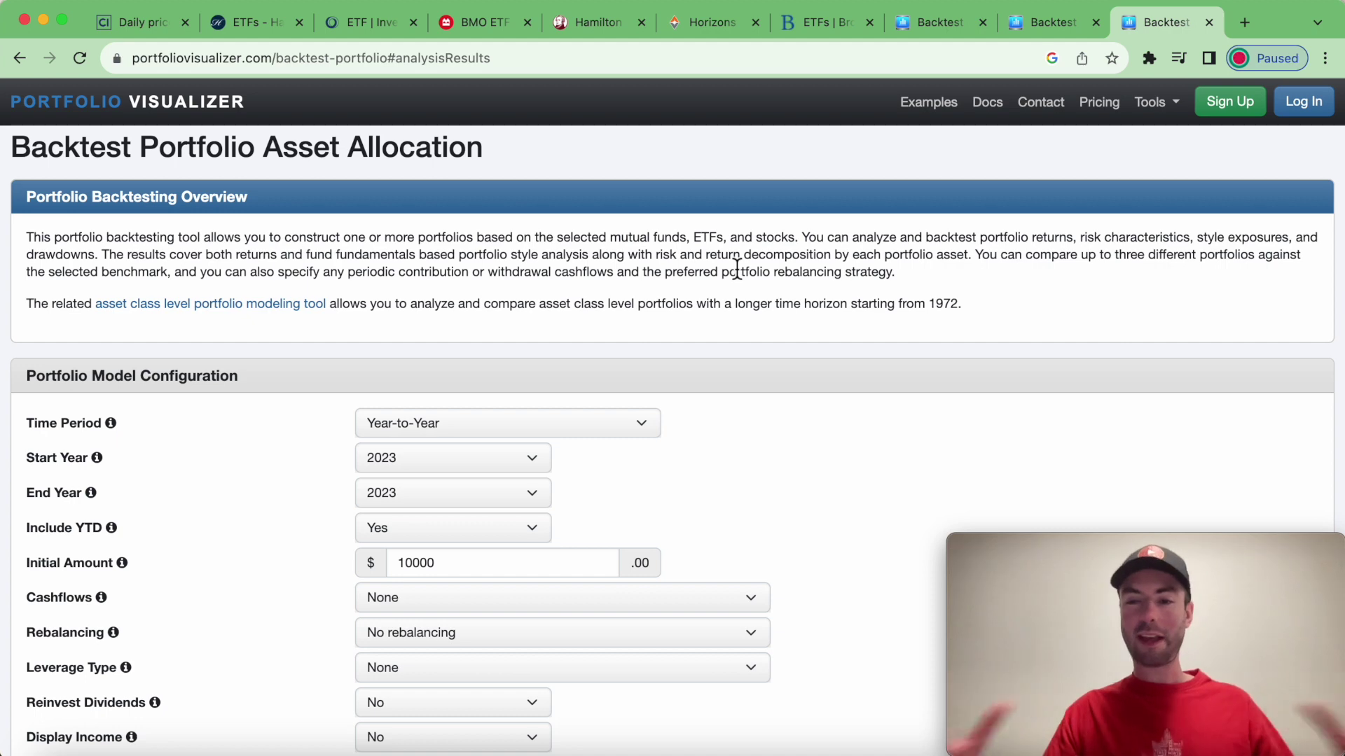
scroll(681, 427, down, 5)
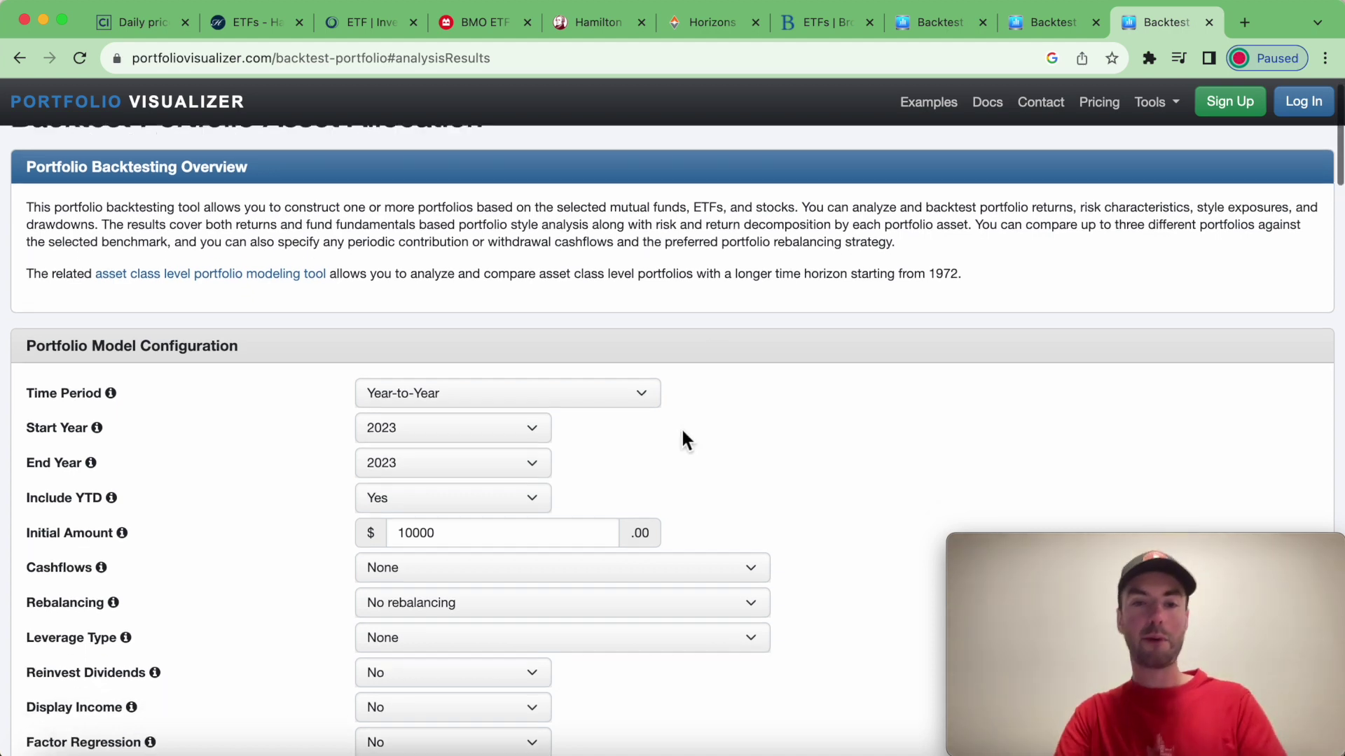
click(626, 263)
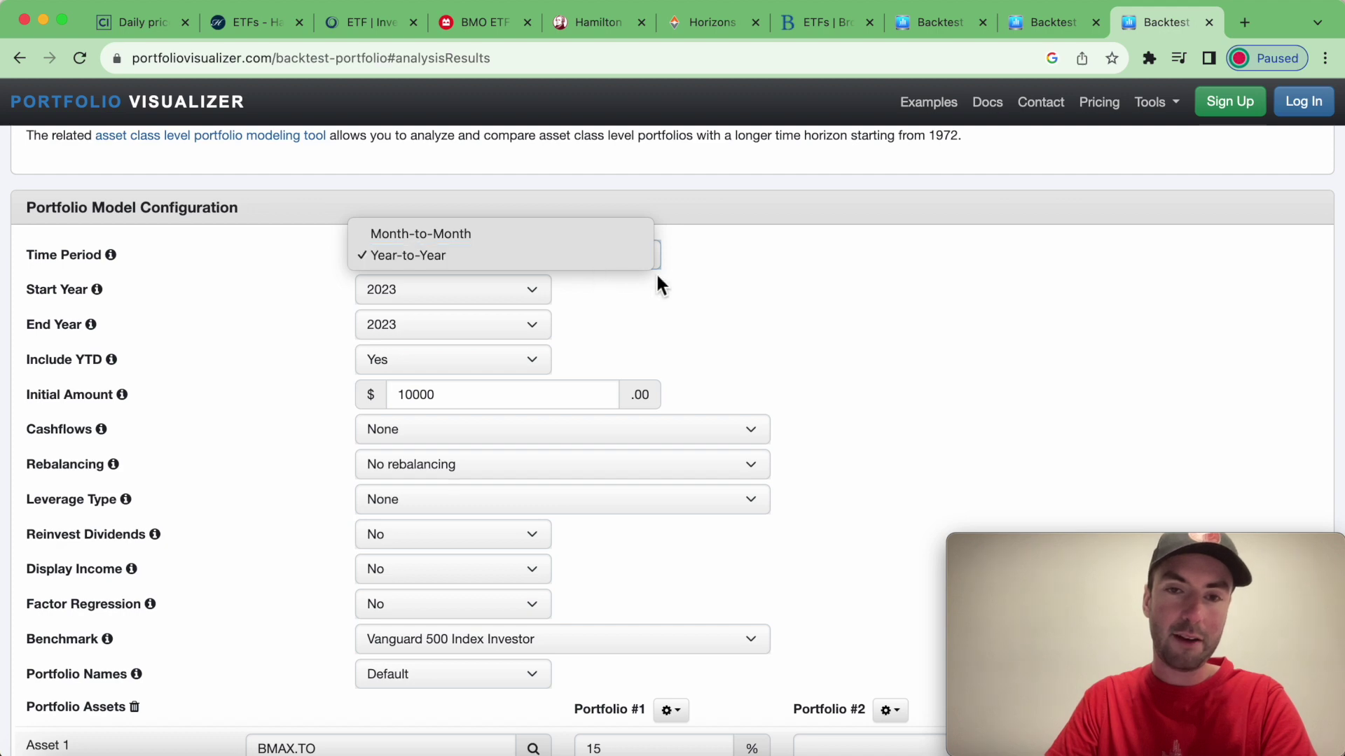
click(707, 294)
scroll(681, 301, down, 3)
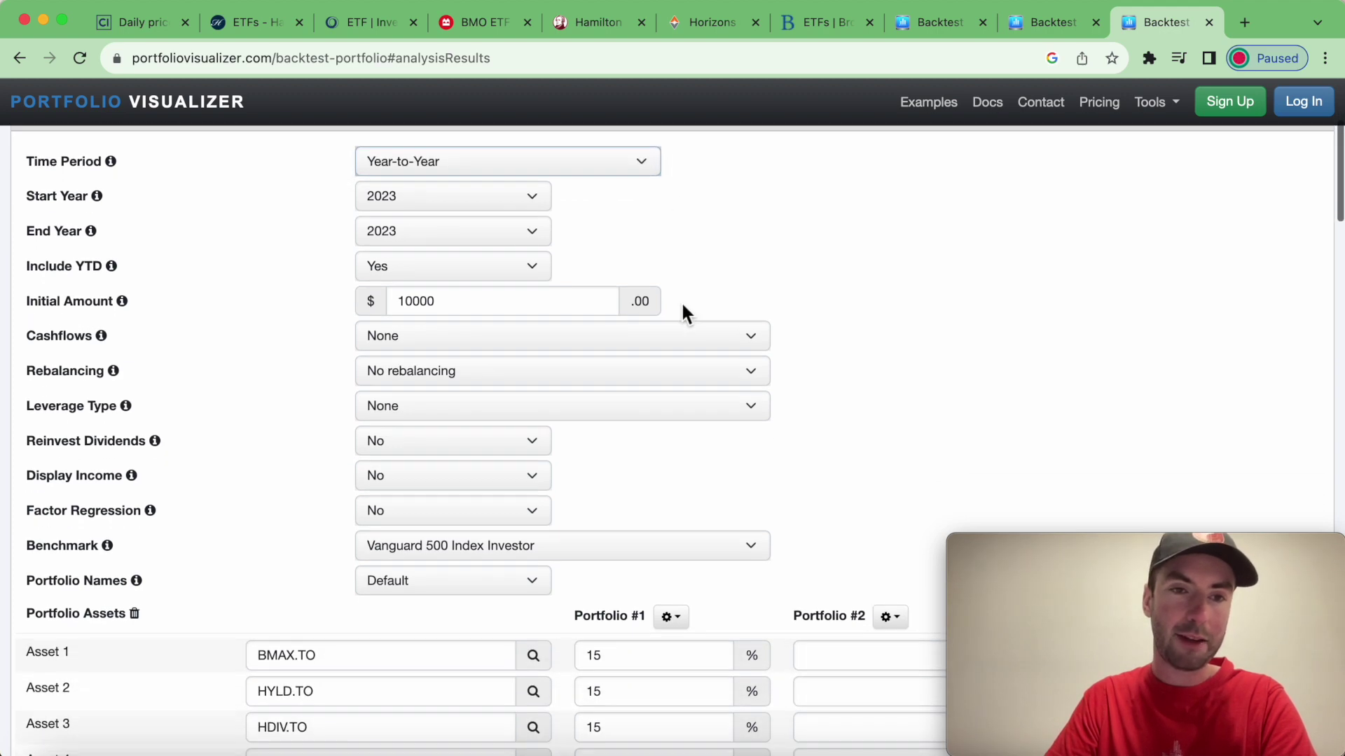
scroll(747, 299, down, 4)
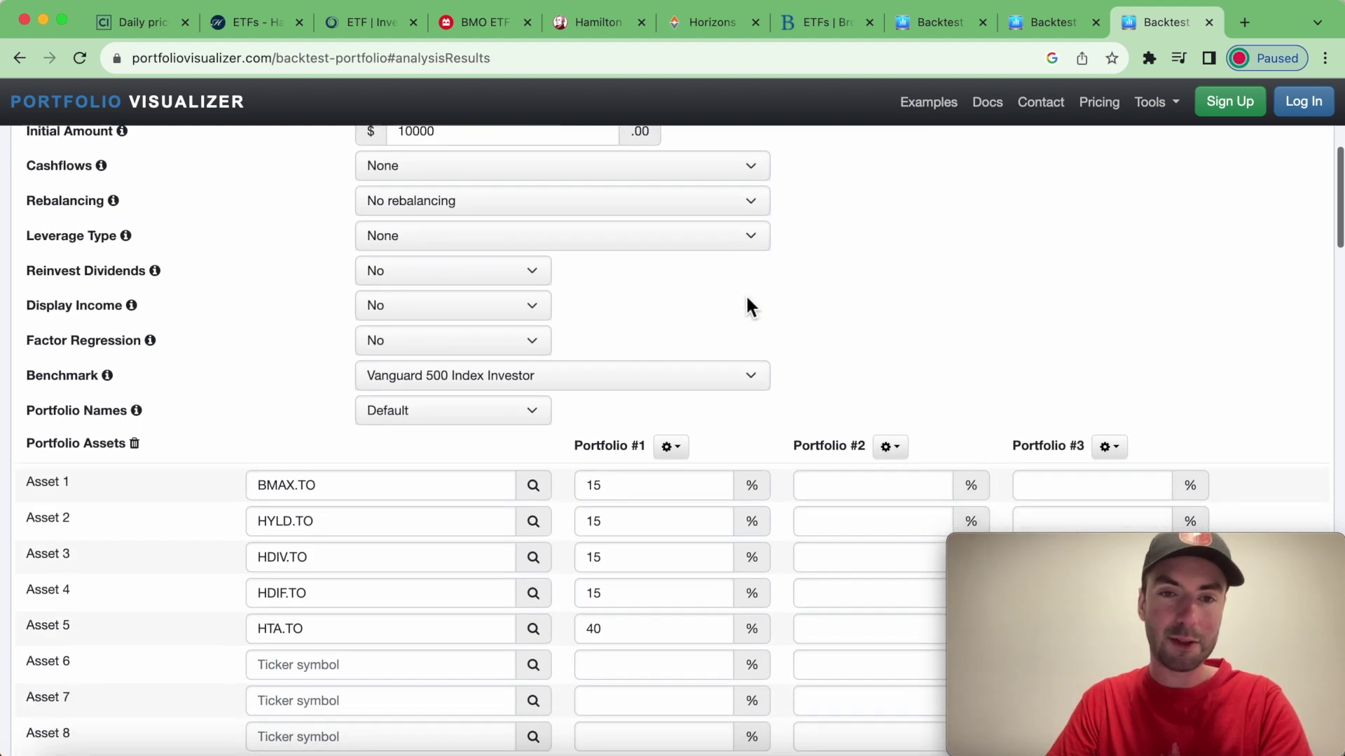
Set Reinvest Dividends to Yes in the third backtest's model configuration
scroll(747, 306, up, 1)
scroll(747, 298, up, 1)
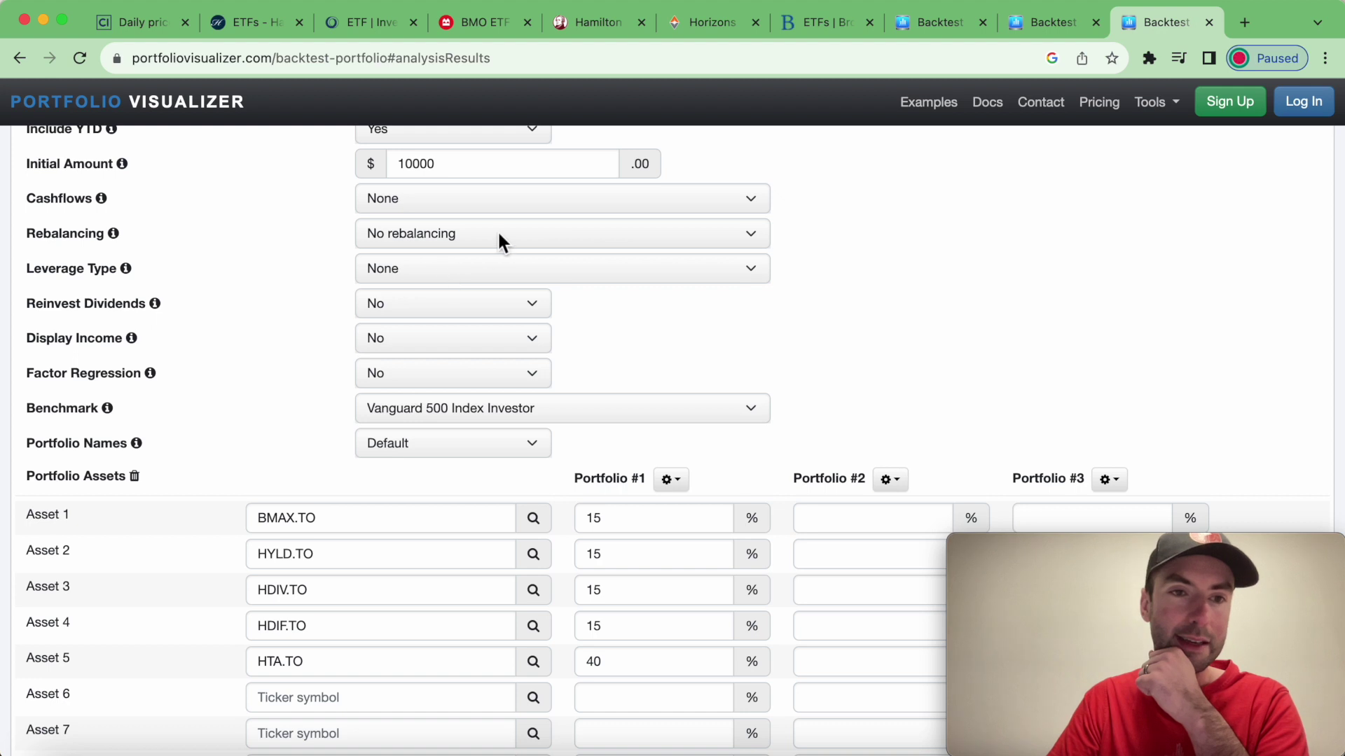
click(490, 303)
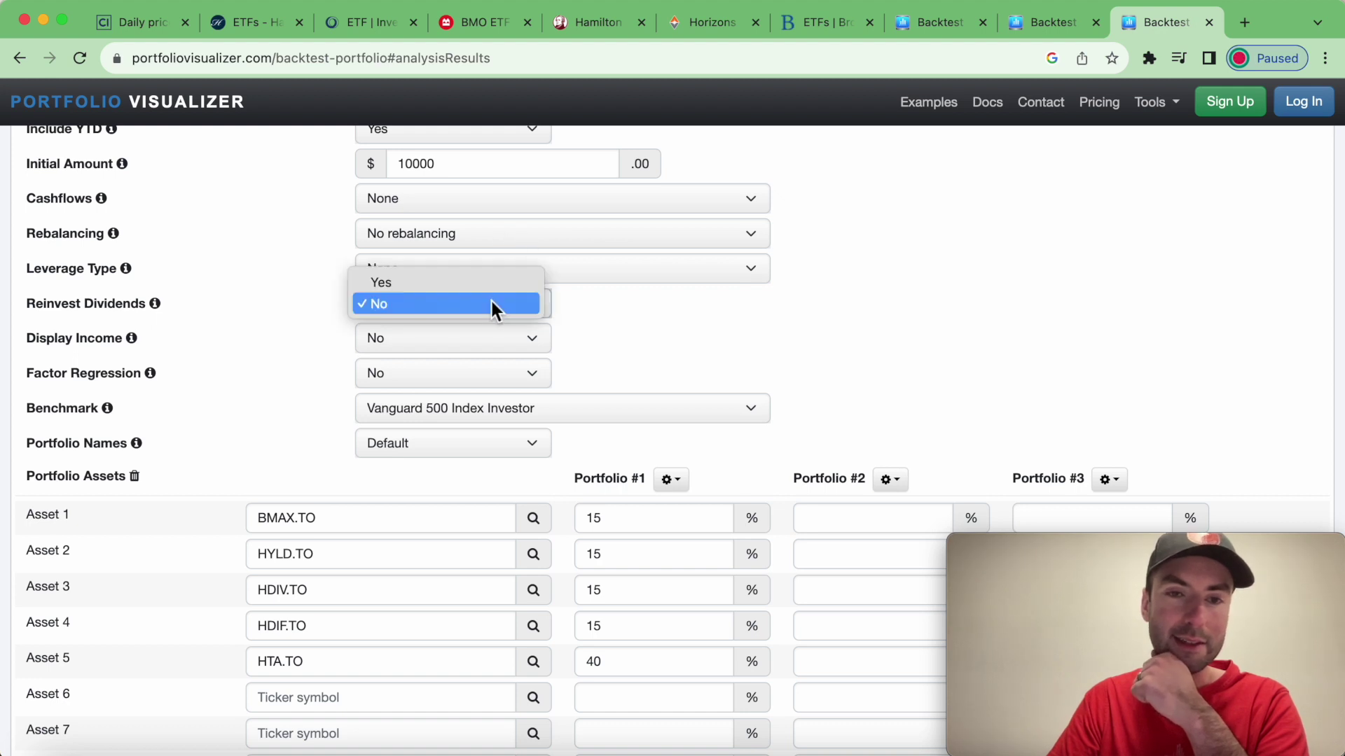
click(472, 287)
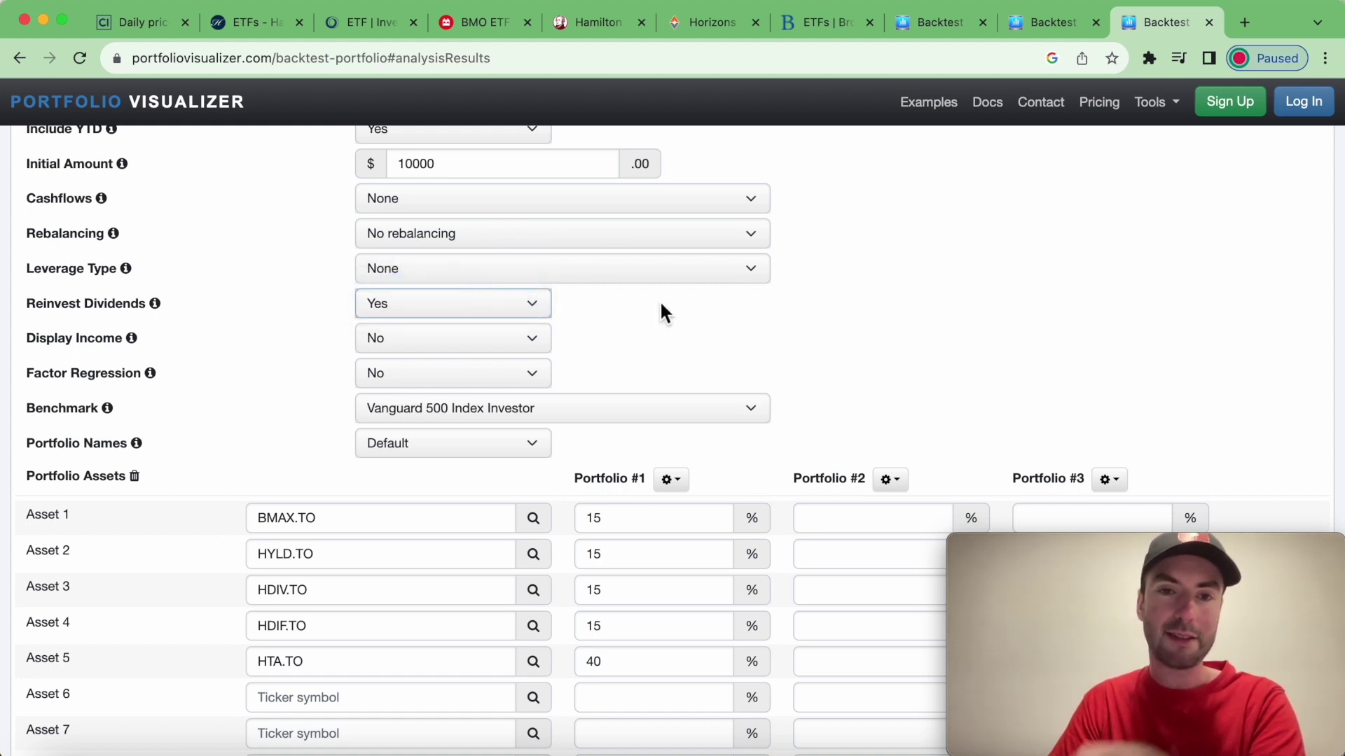
Review the third backtest's fund allocations and compare Portfolio 1 with the Vanguard 500 Index Investor benchmark on the existing Portfolio Growth chart
scroll(660, 307, down, 3)
scroll(664, 308, down, 3)
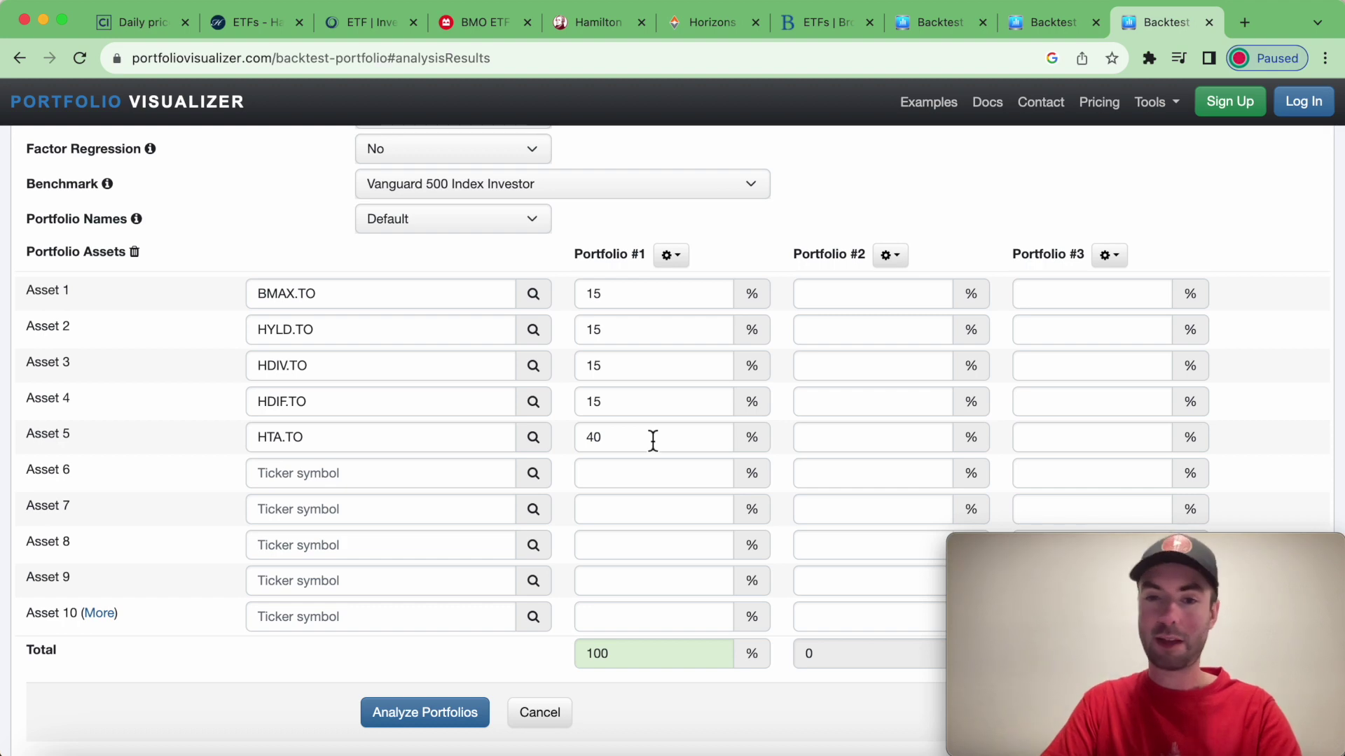
scroll(651, 440, down, 15)
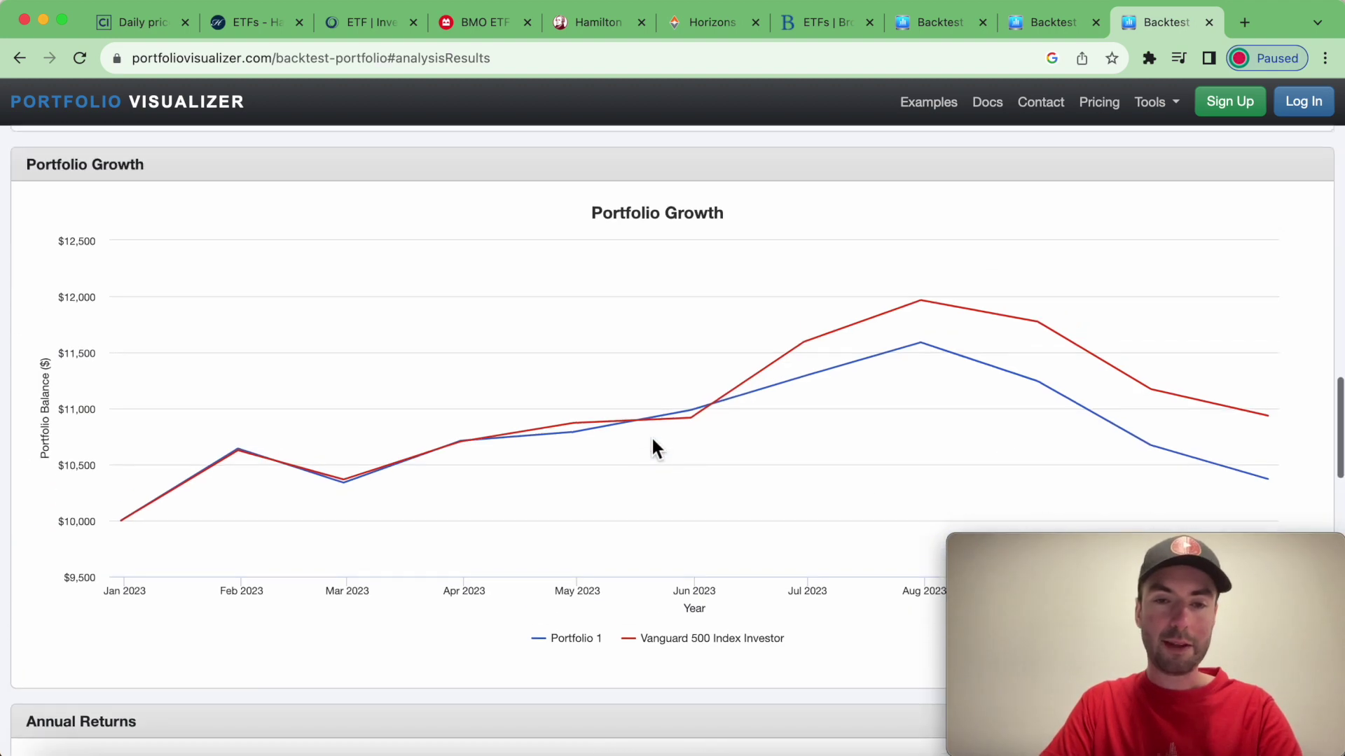
mouse_move(491, 422)
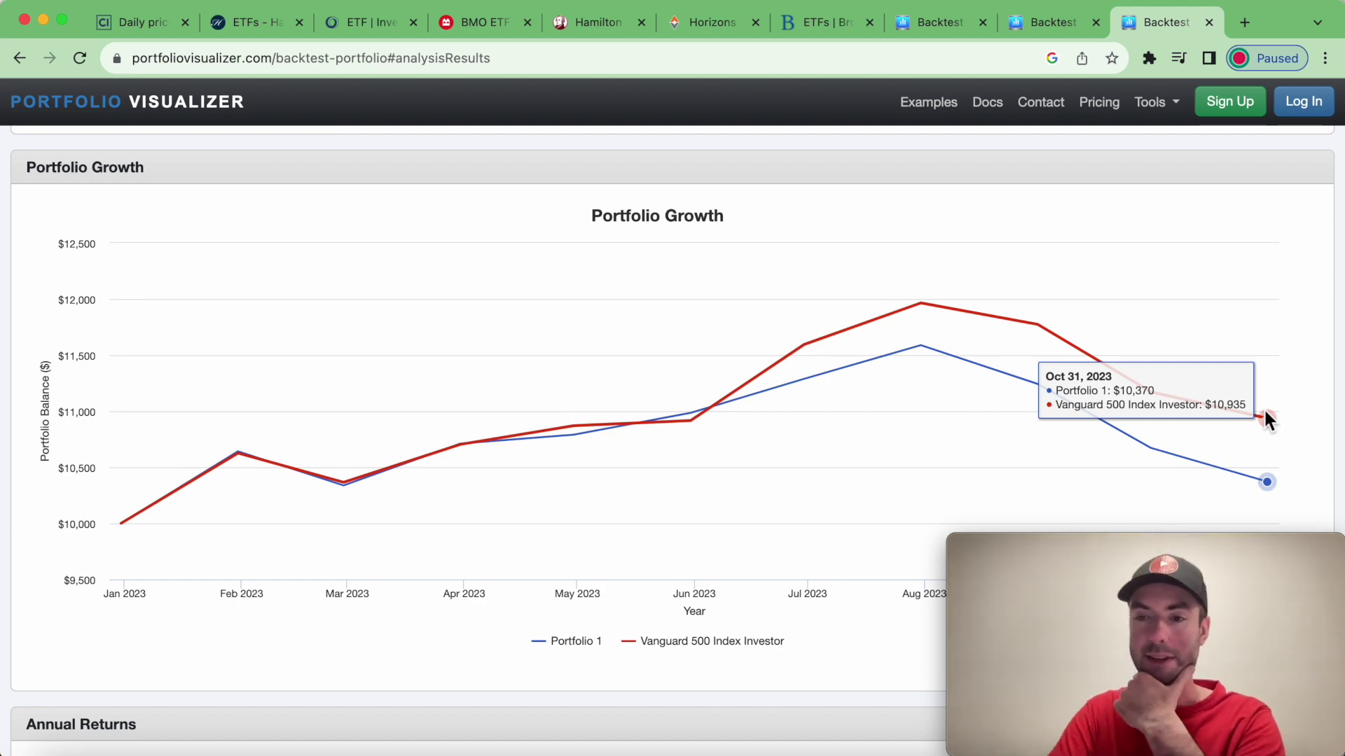
scroll(730, 431, up, 5)
scroll(729, 431, down, 5)
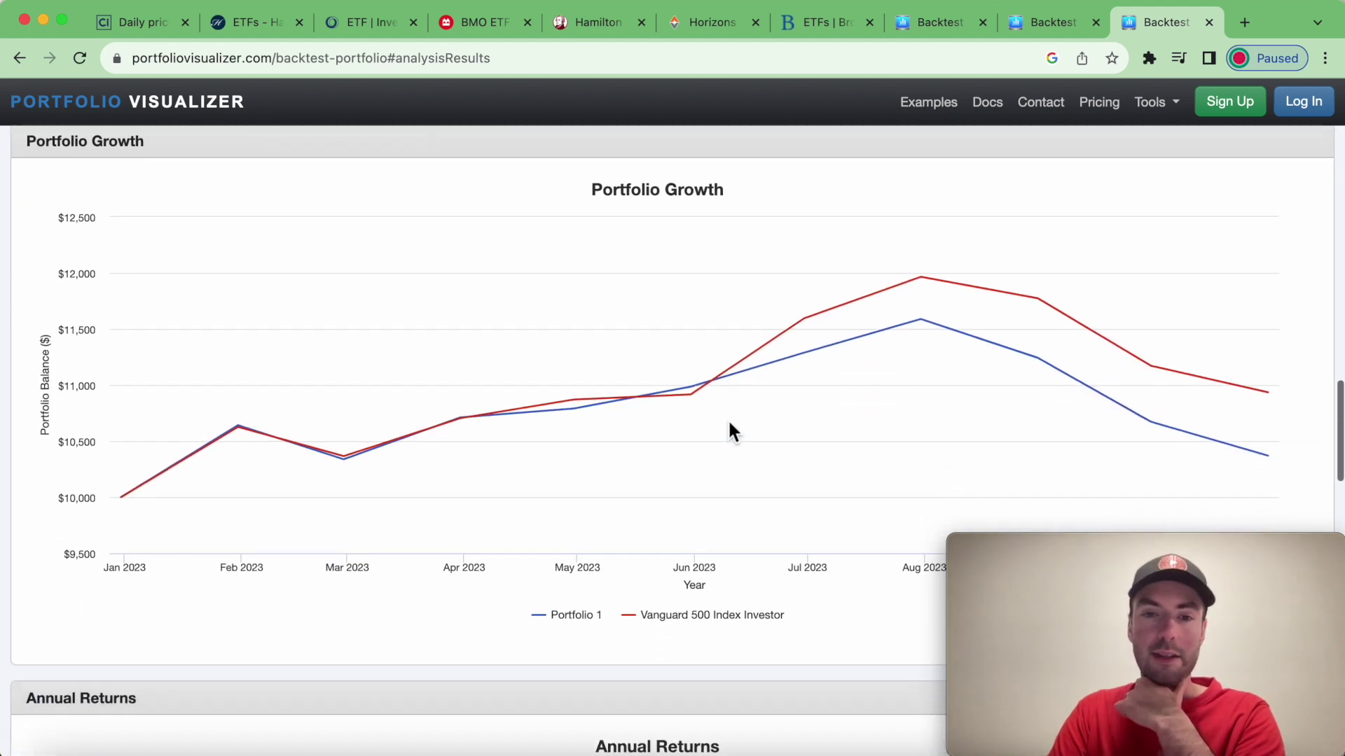
scroll(729, 423, down, 1)
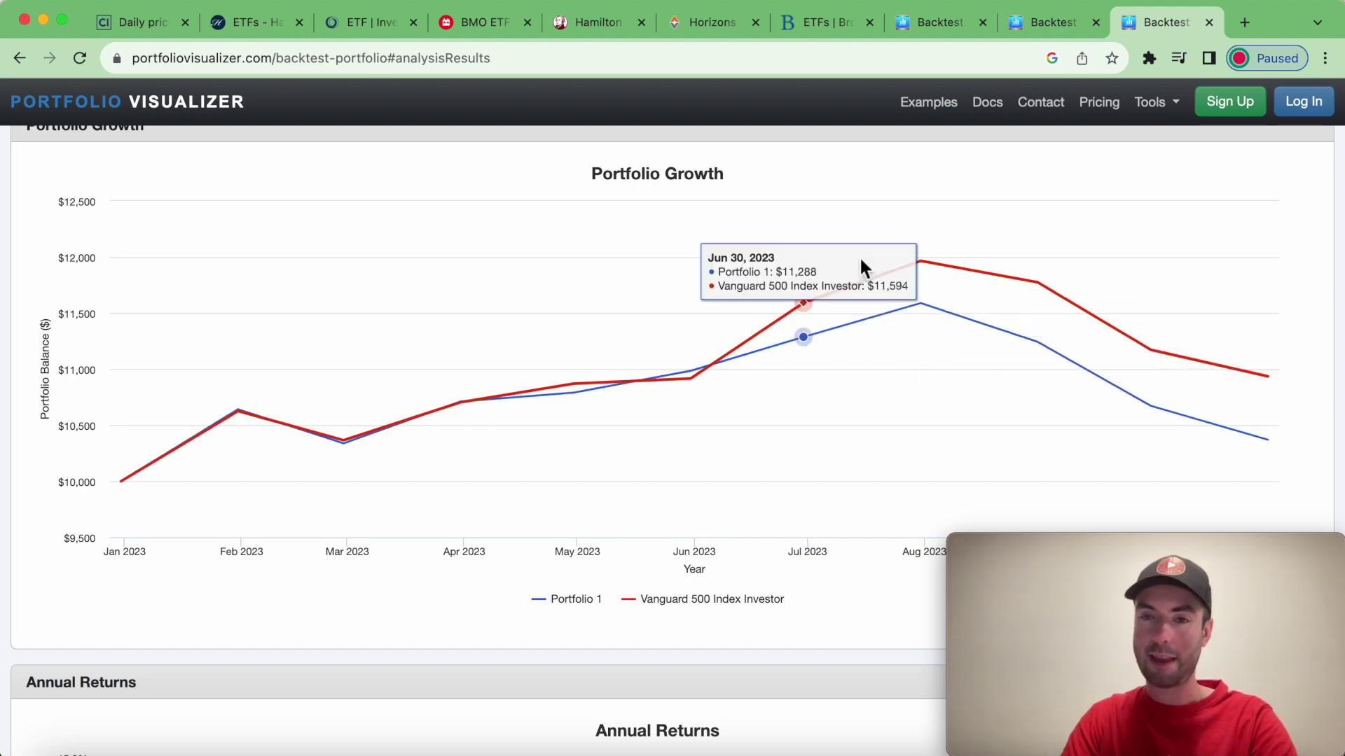
Recheck the third backtest's settings and allocations, and rerun the portfolio analysis with dividends reinvested
scroll(861, 260, up, 15)
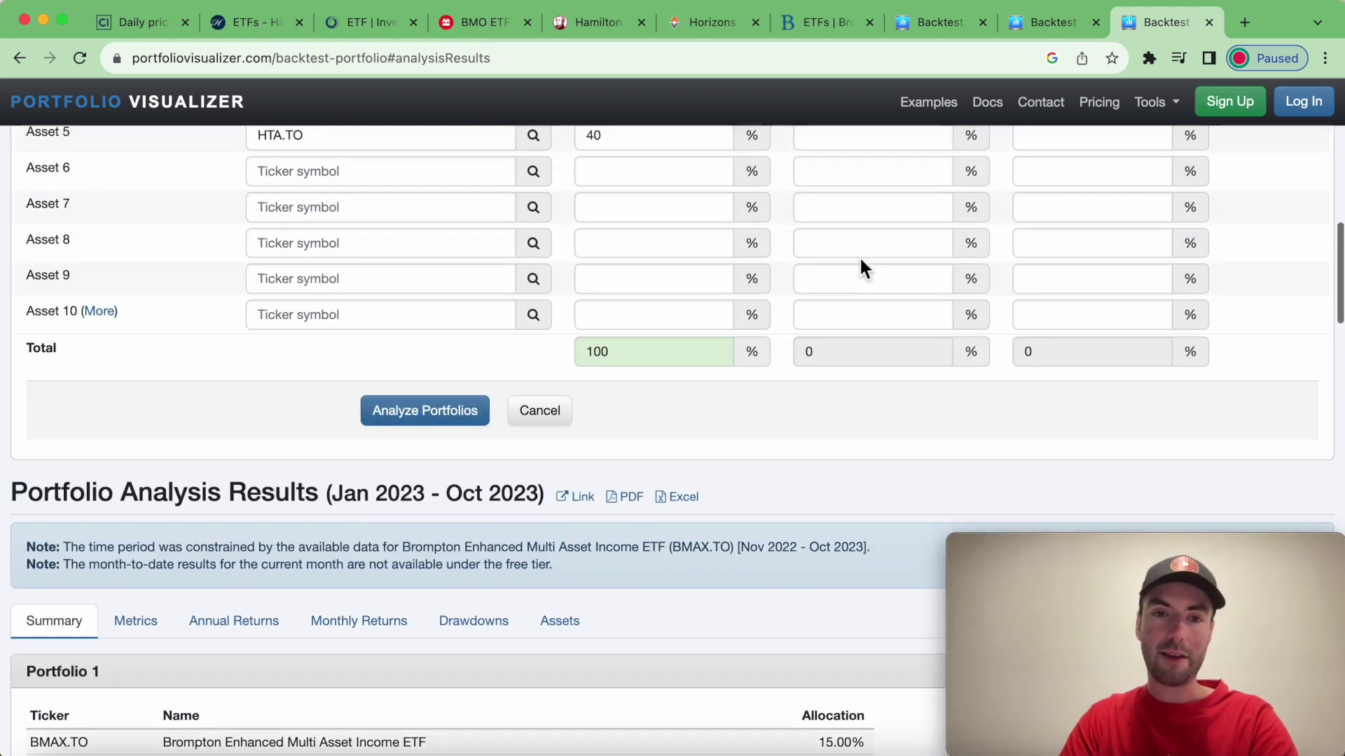
scroll(859, 255, up, 10)
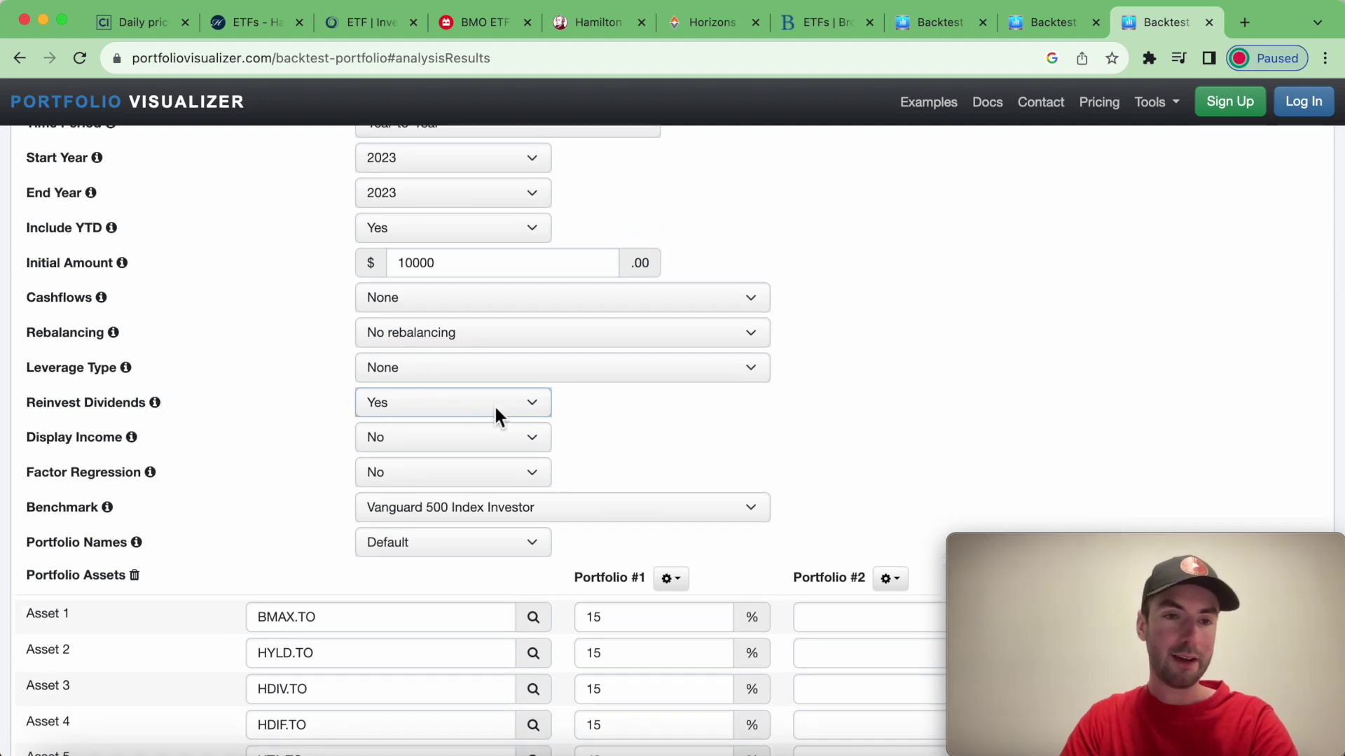
scroll(495, 408, down, 7)
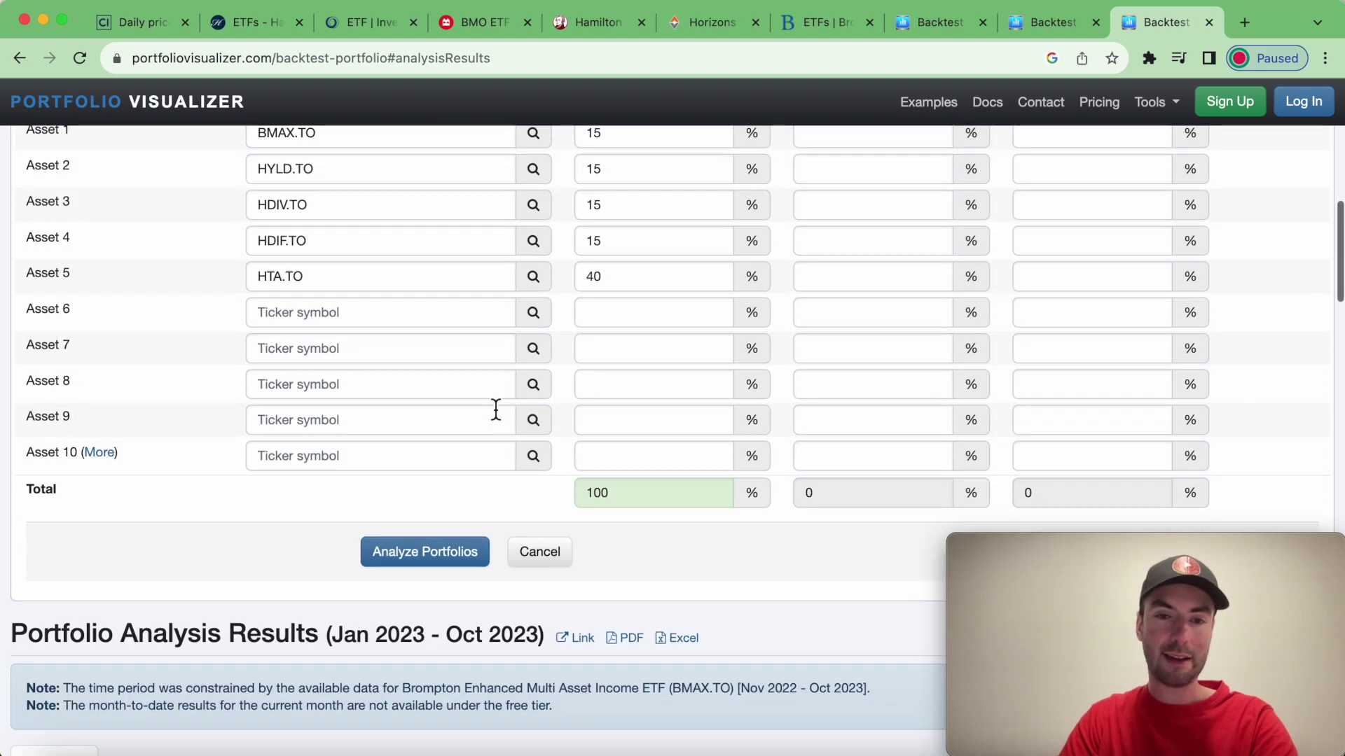
scroll(435, 555, up, 6)
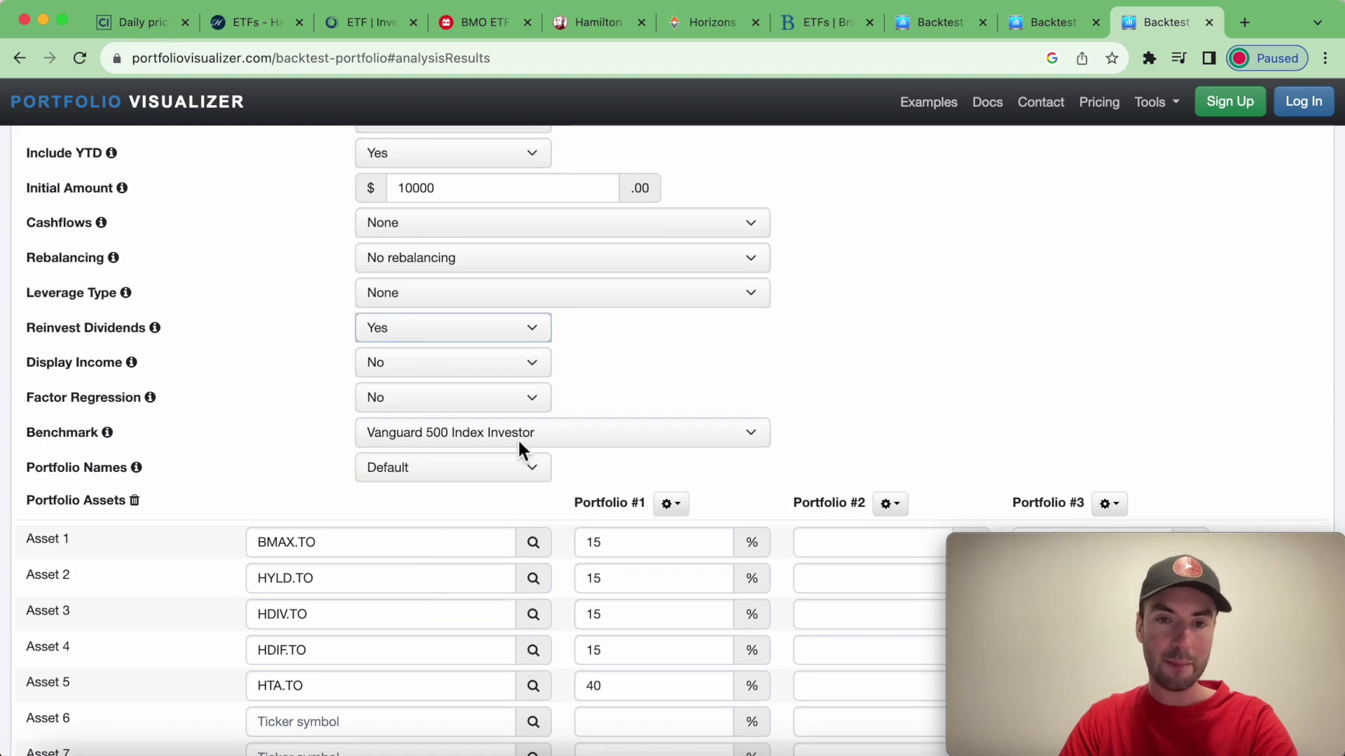
scroll(481, 503, down, 5)
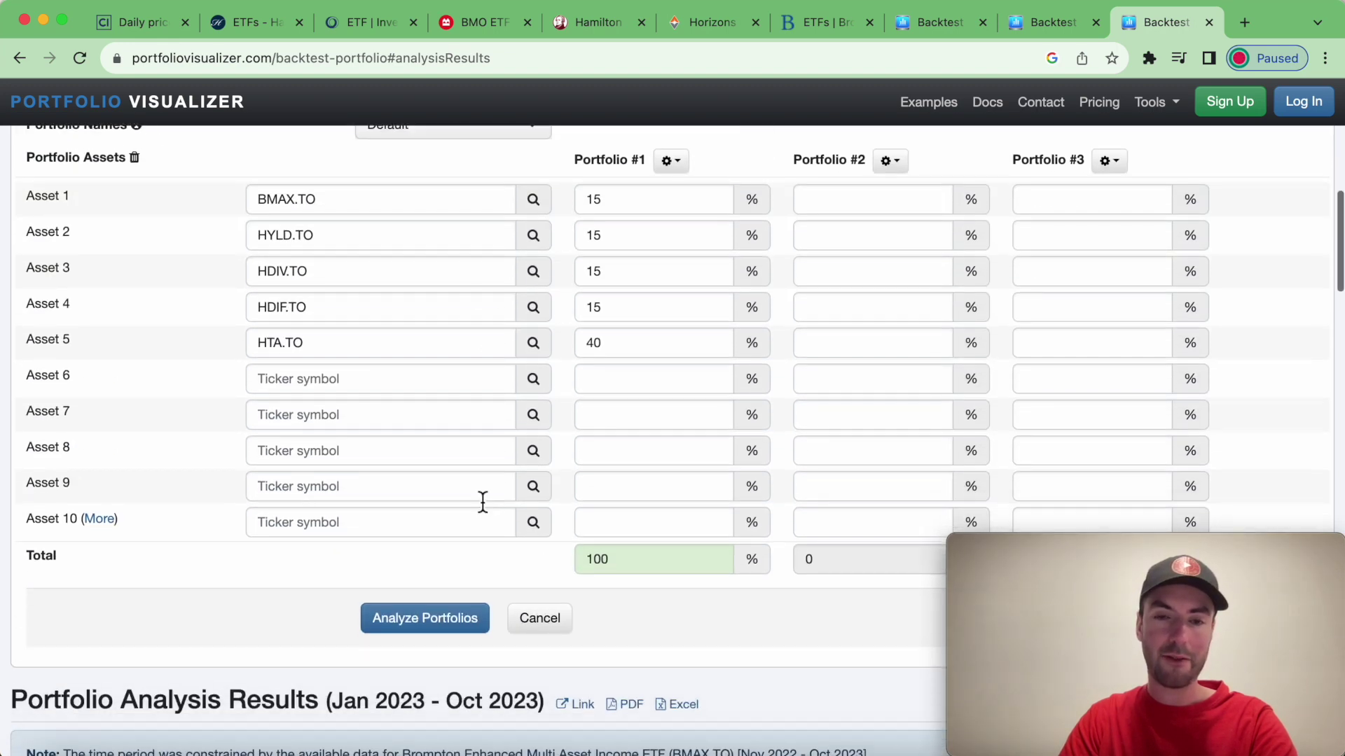
click(427, 543)
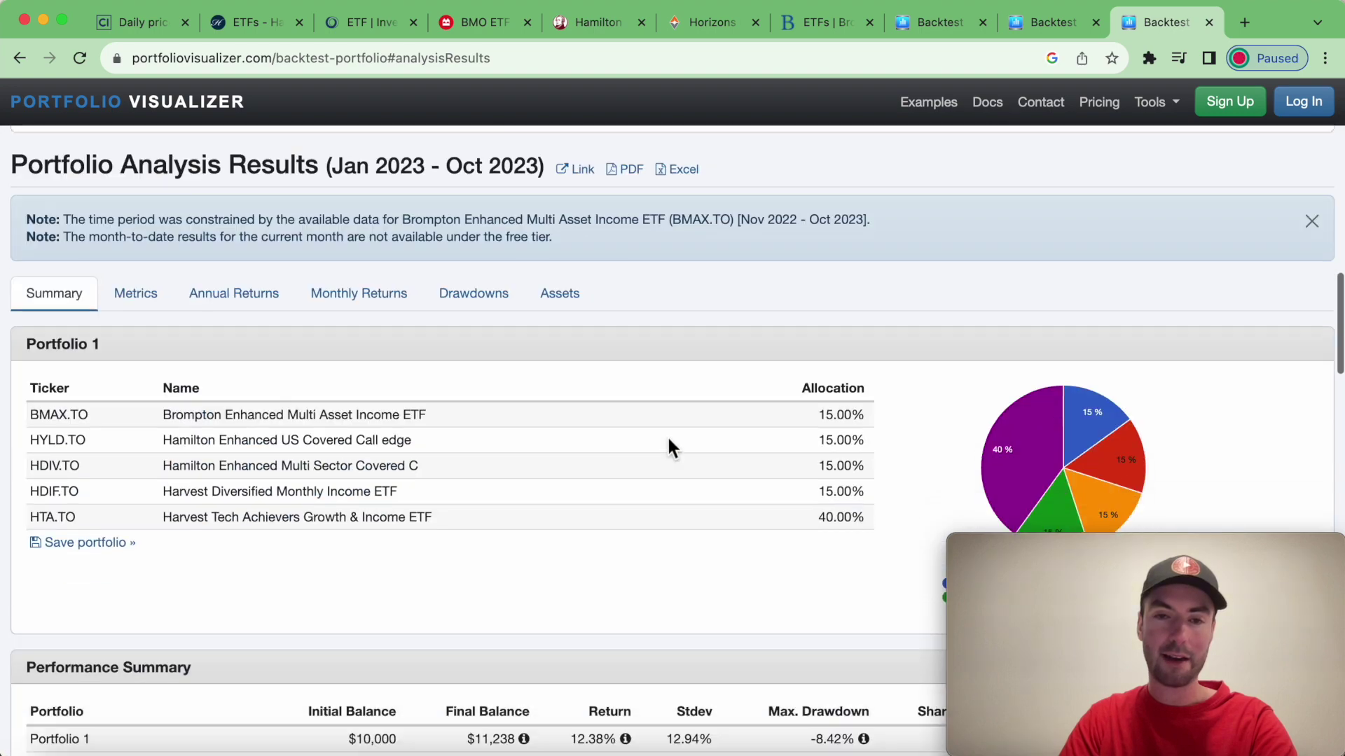
Examine the rerun backtest's Portfolio Growth chart and compare the portfolio with the benchmark in the Performance Summary
scroll(666, 435, down, 10)
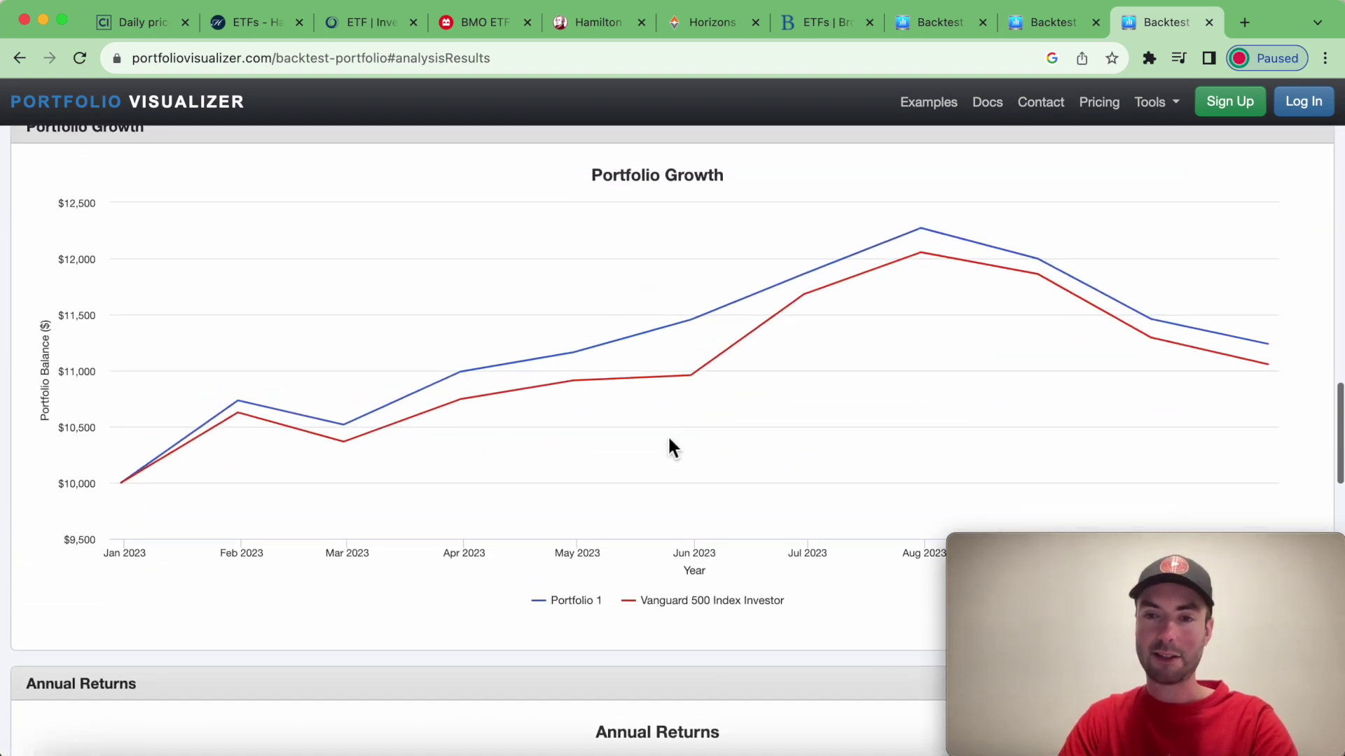
mouse_move(216, 371)
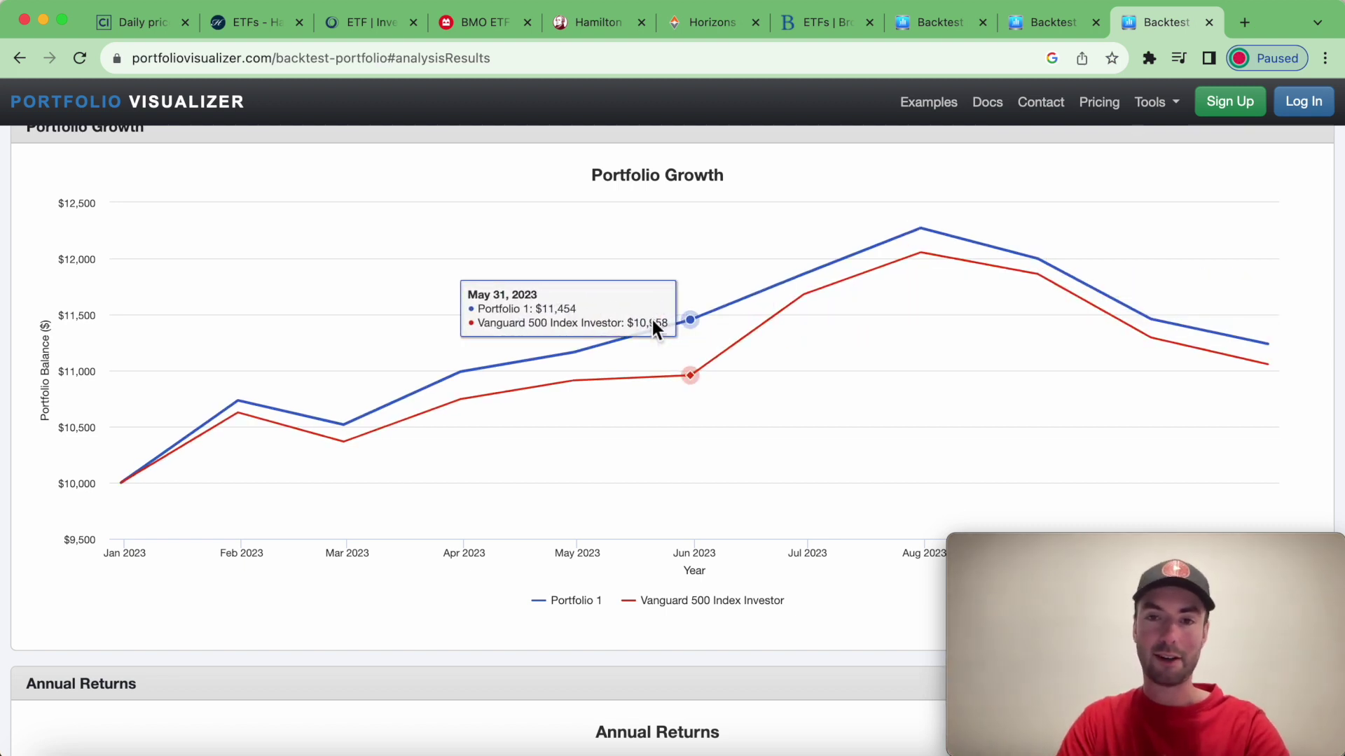
scroll(535, 337, up, 5)
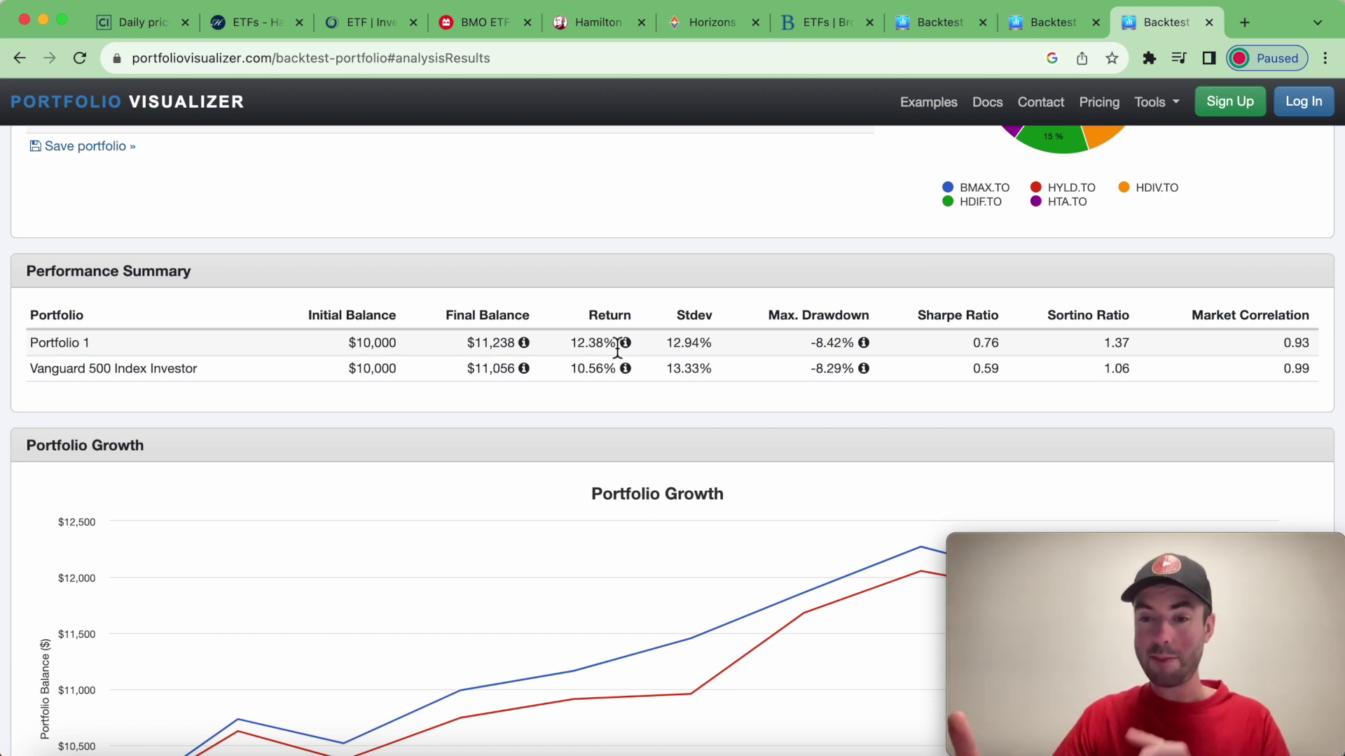
scroll(617, 350, up, 1)
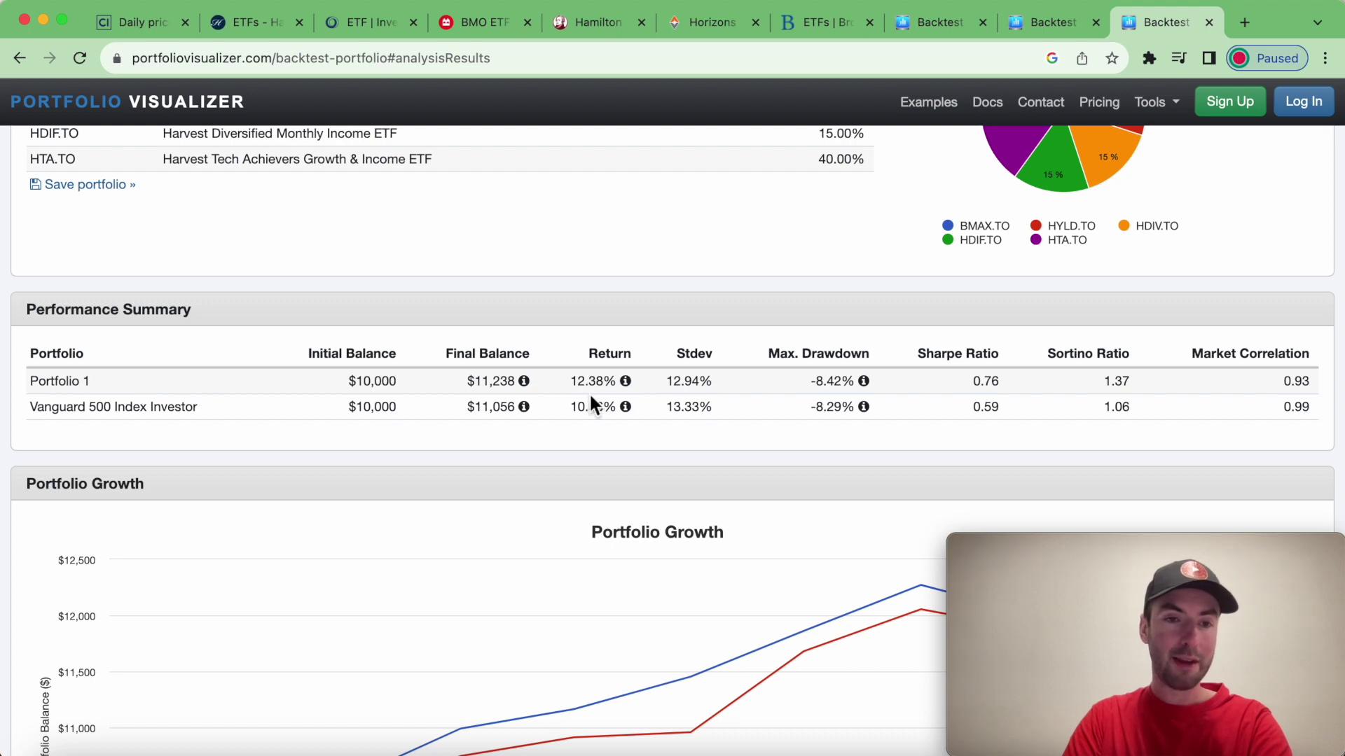
Show the rerun backtest's annual returns and move the Movie Recording window clear of the individual fund columns
scroll(590, 392, up, 10)
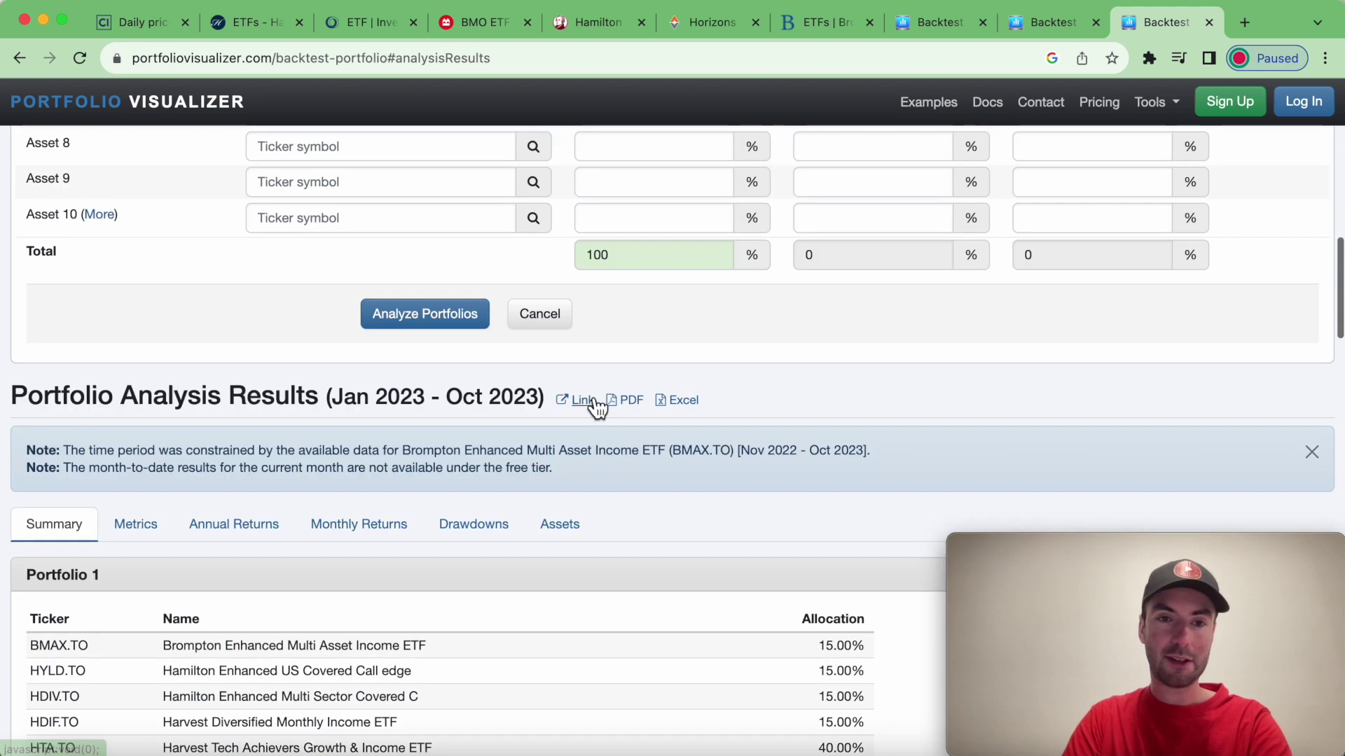
click(242, 527)
scroll(527, 427, down, 1)
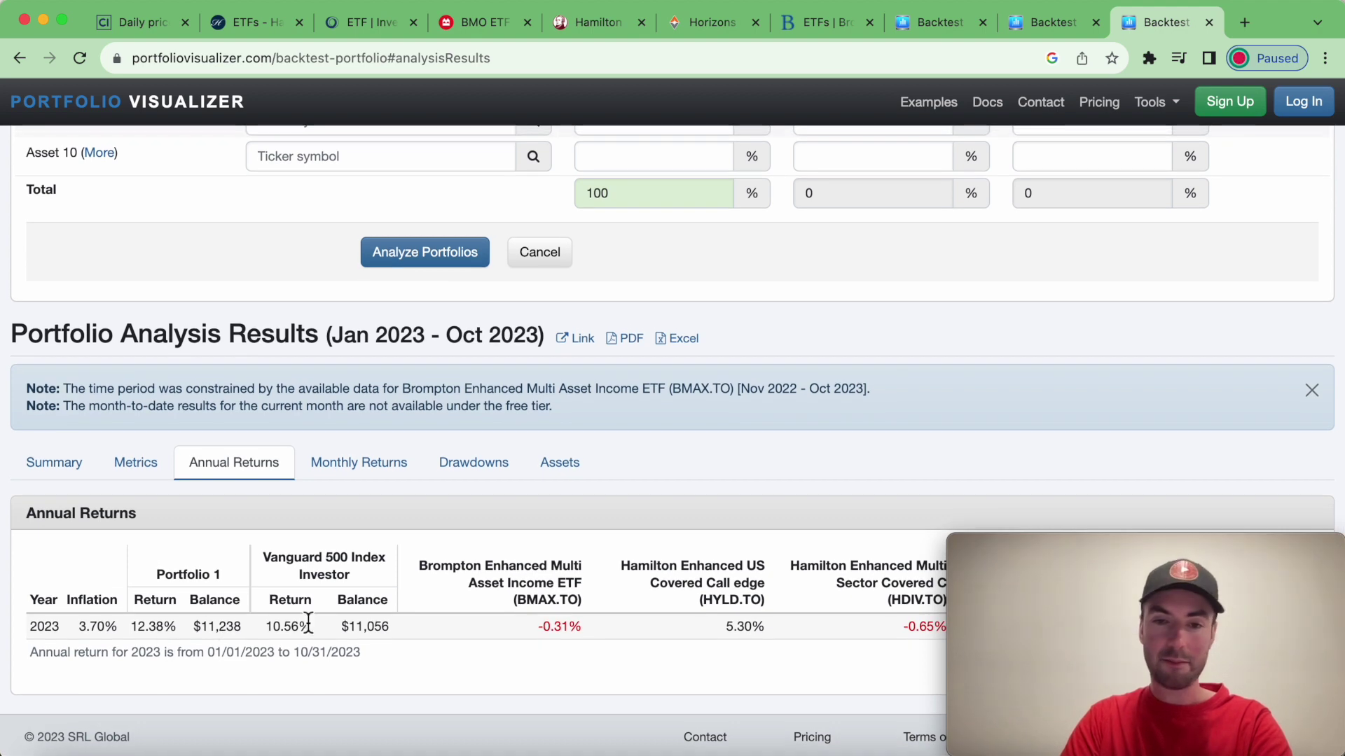
mouse_move(1145, 560)
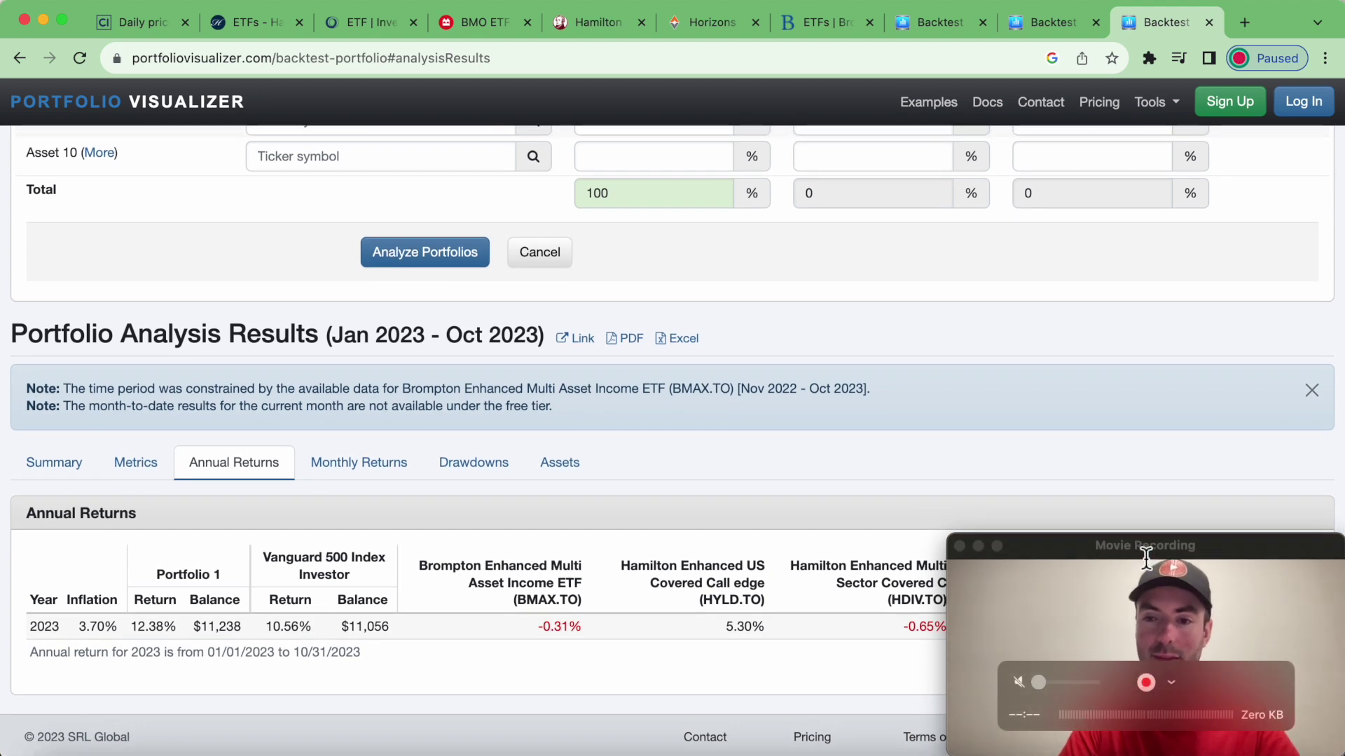
drag(1145, 547, 1079, 16)
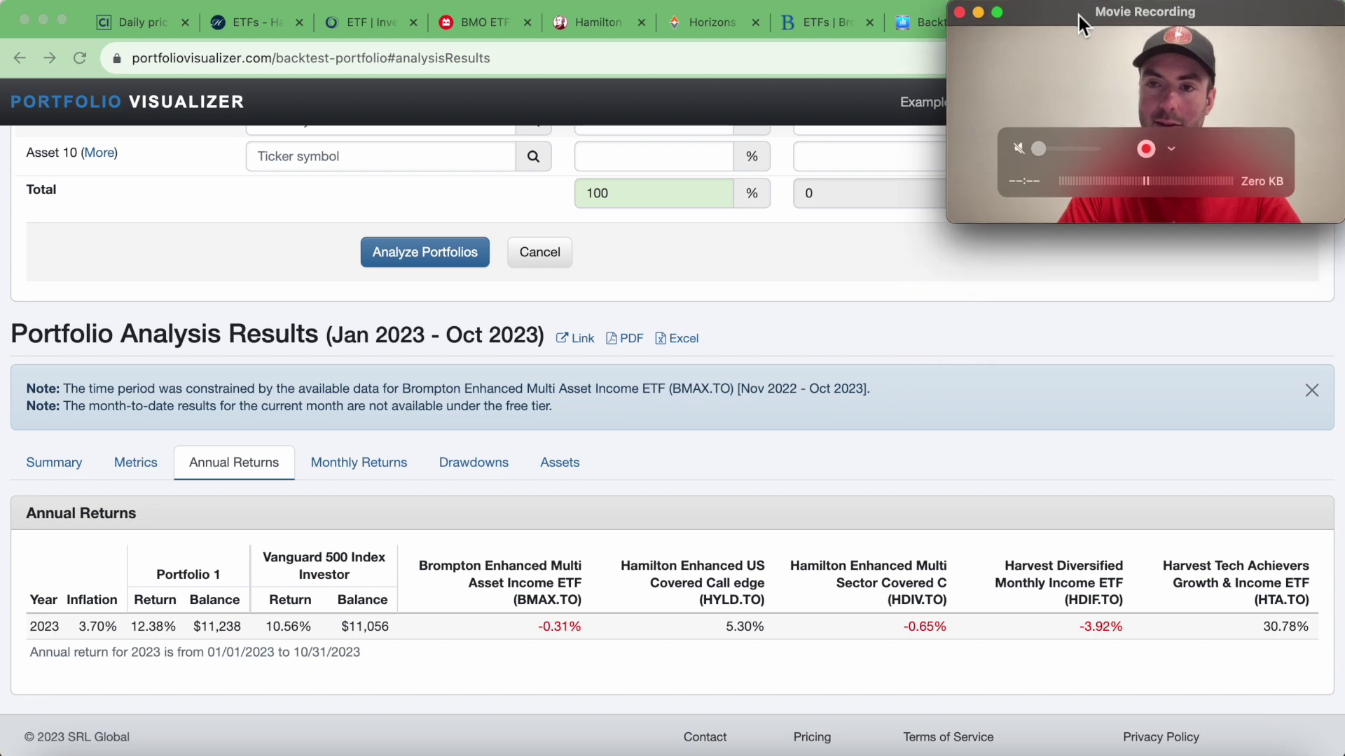